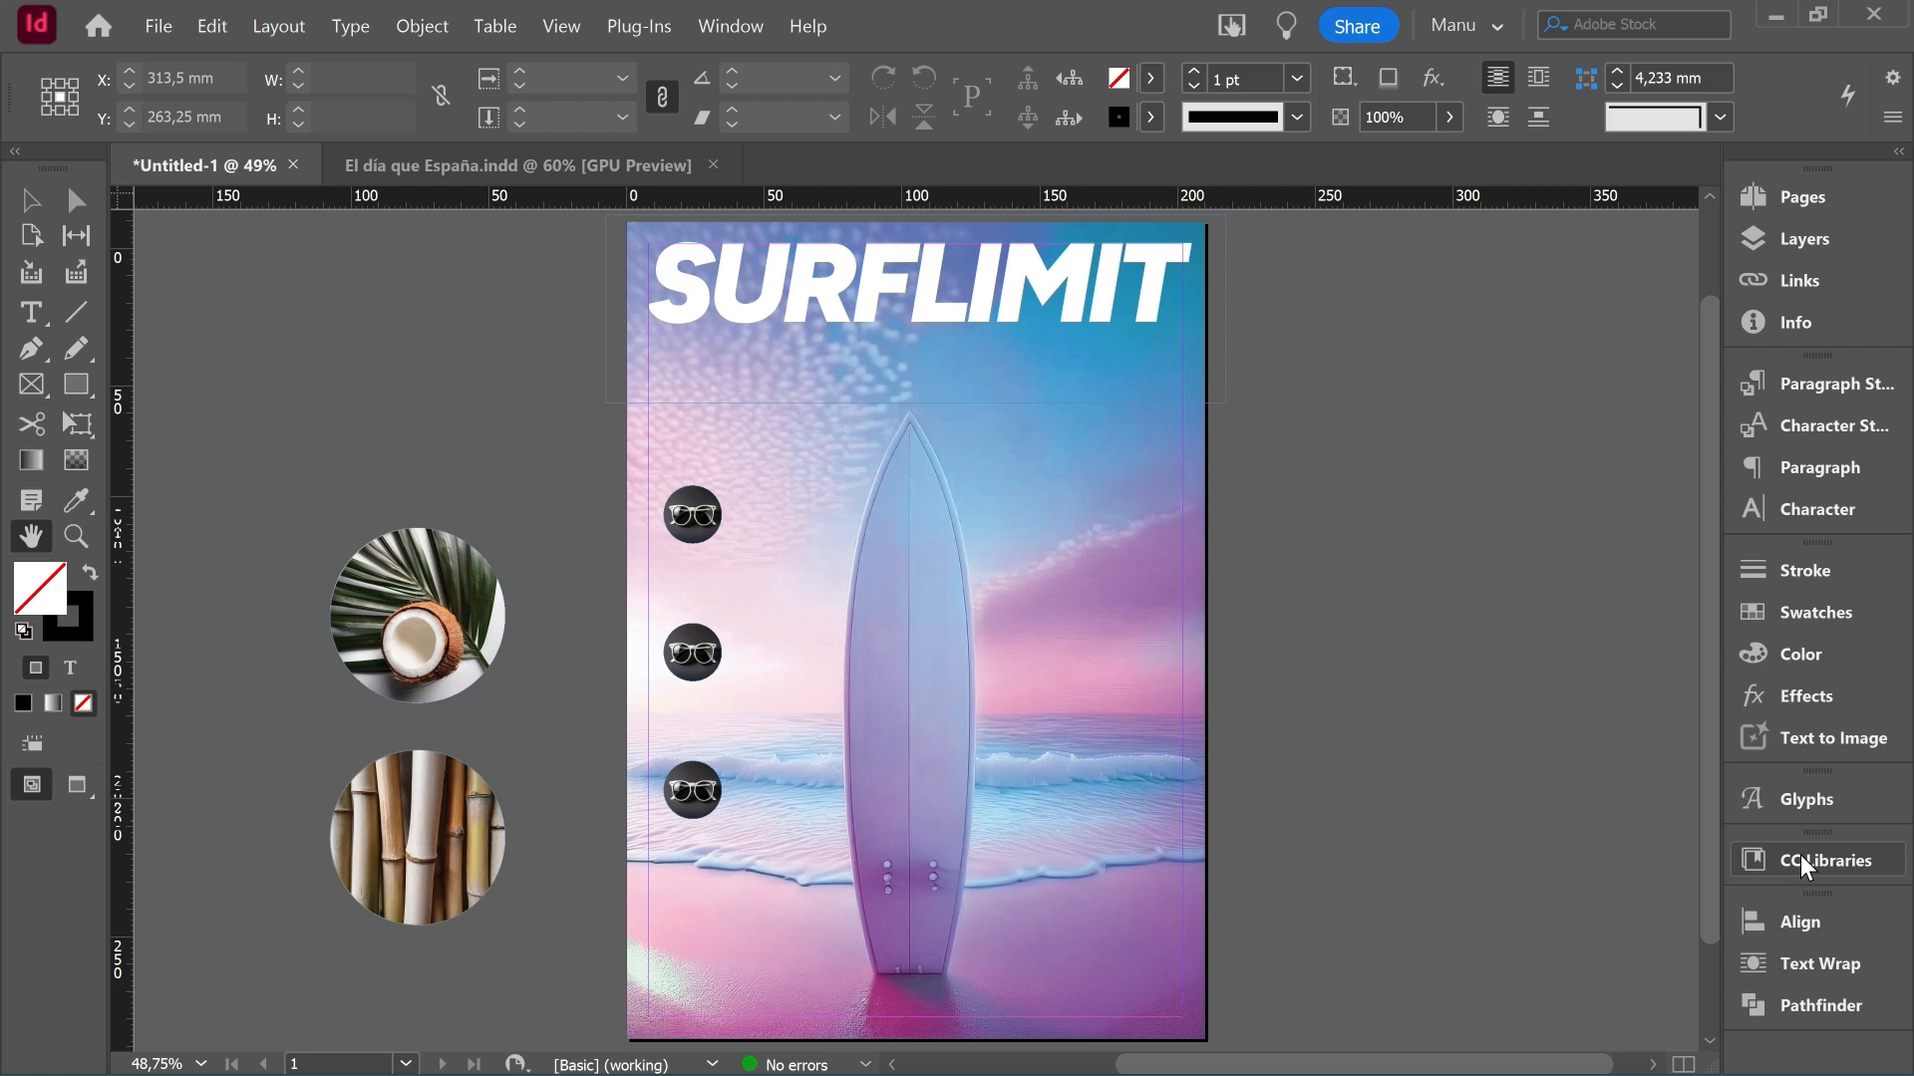
# Step: Display CC Libraries floating beside the magazine cover and extend its height slightly
pyautogui.click(743, 33)
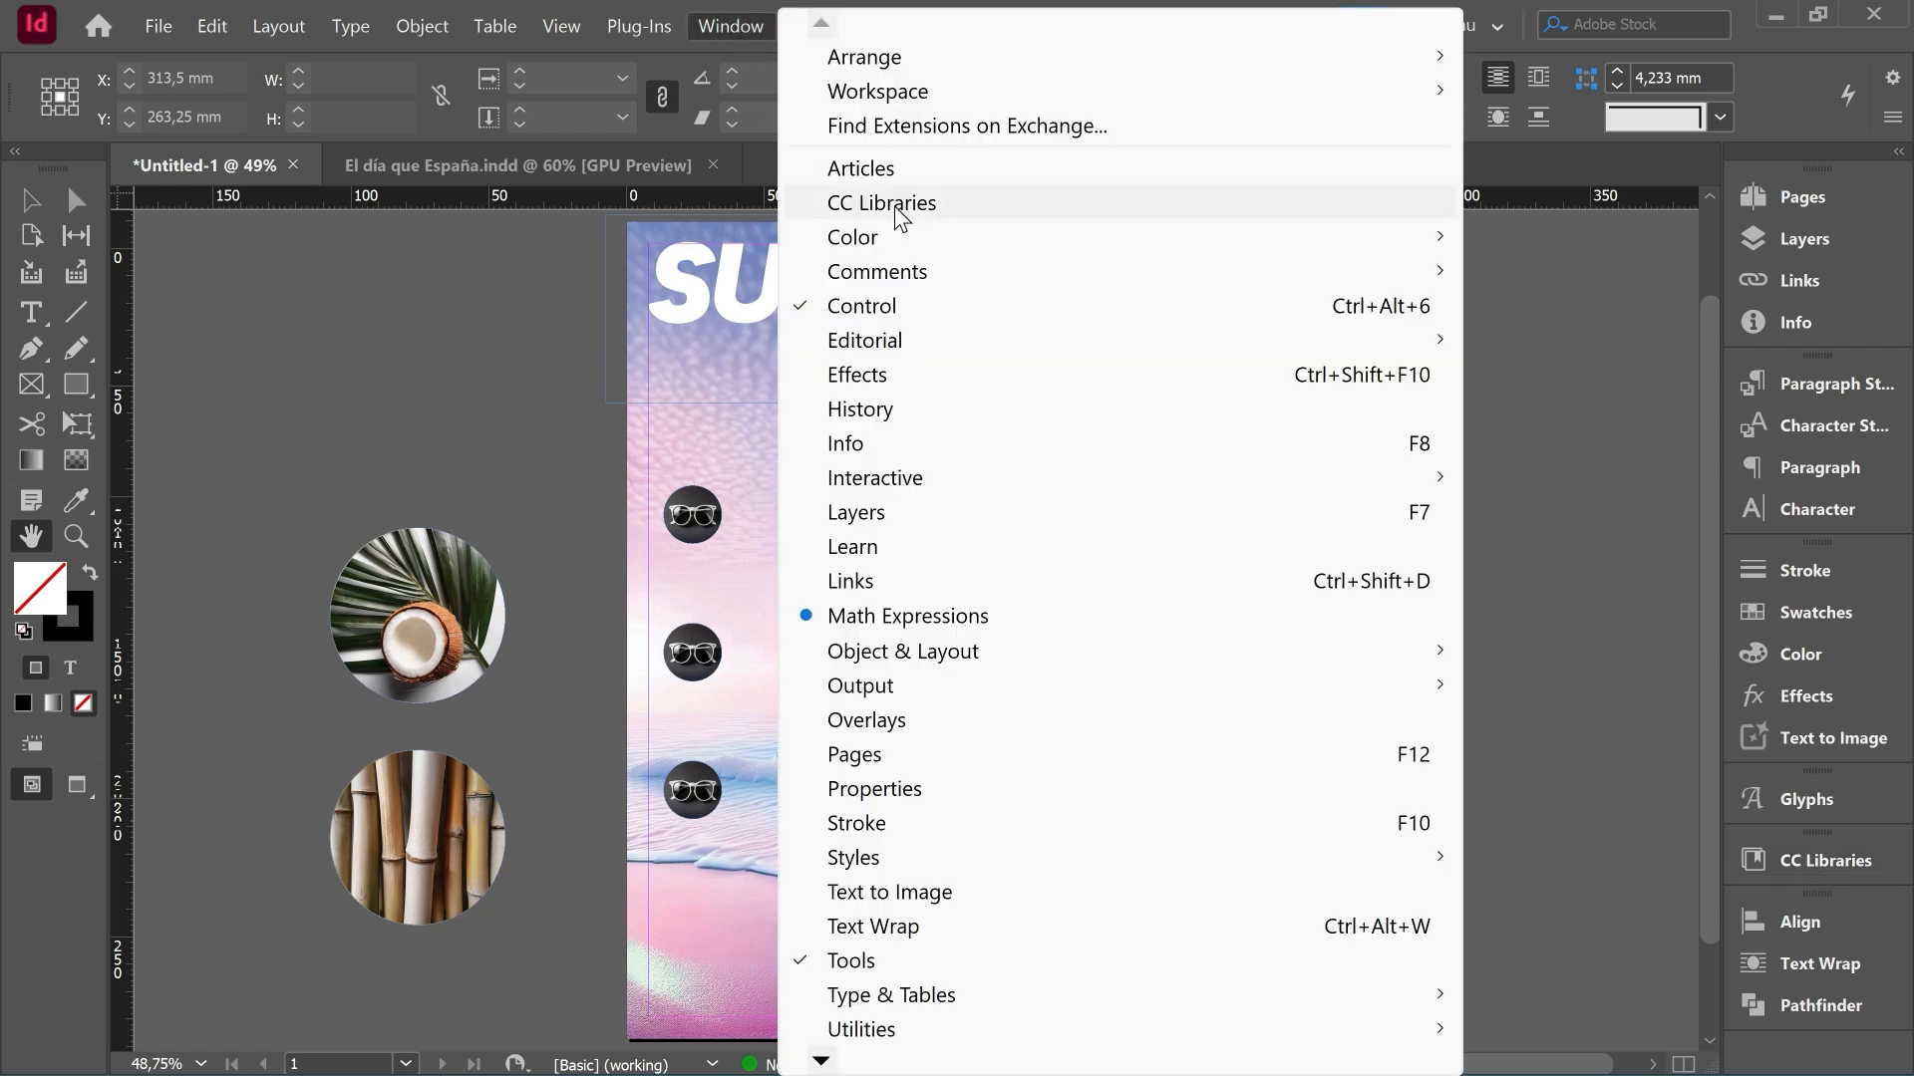
pyautogui.click(896, 207)
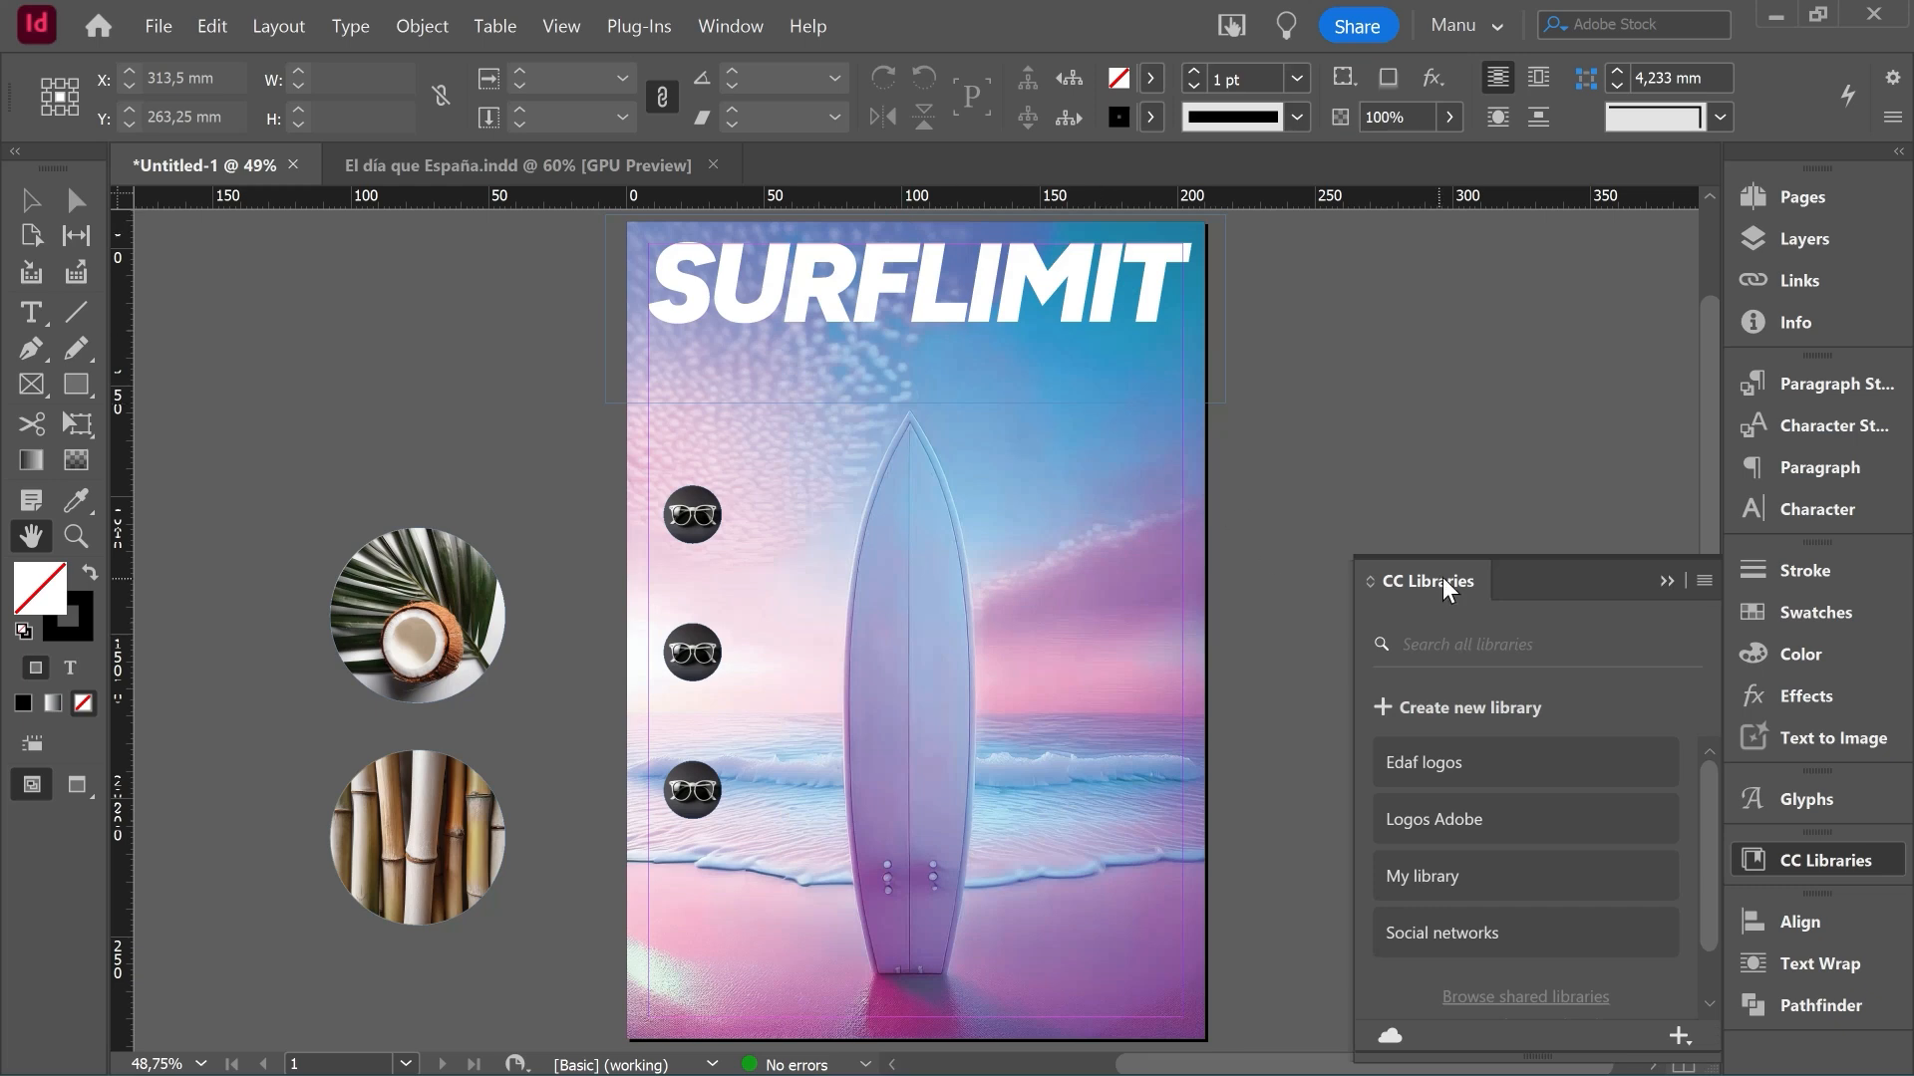
pyautogui.moveTo(1443, 577); pyautogui.dragTo(1350, 354)
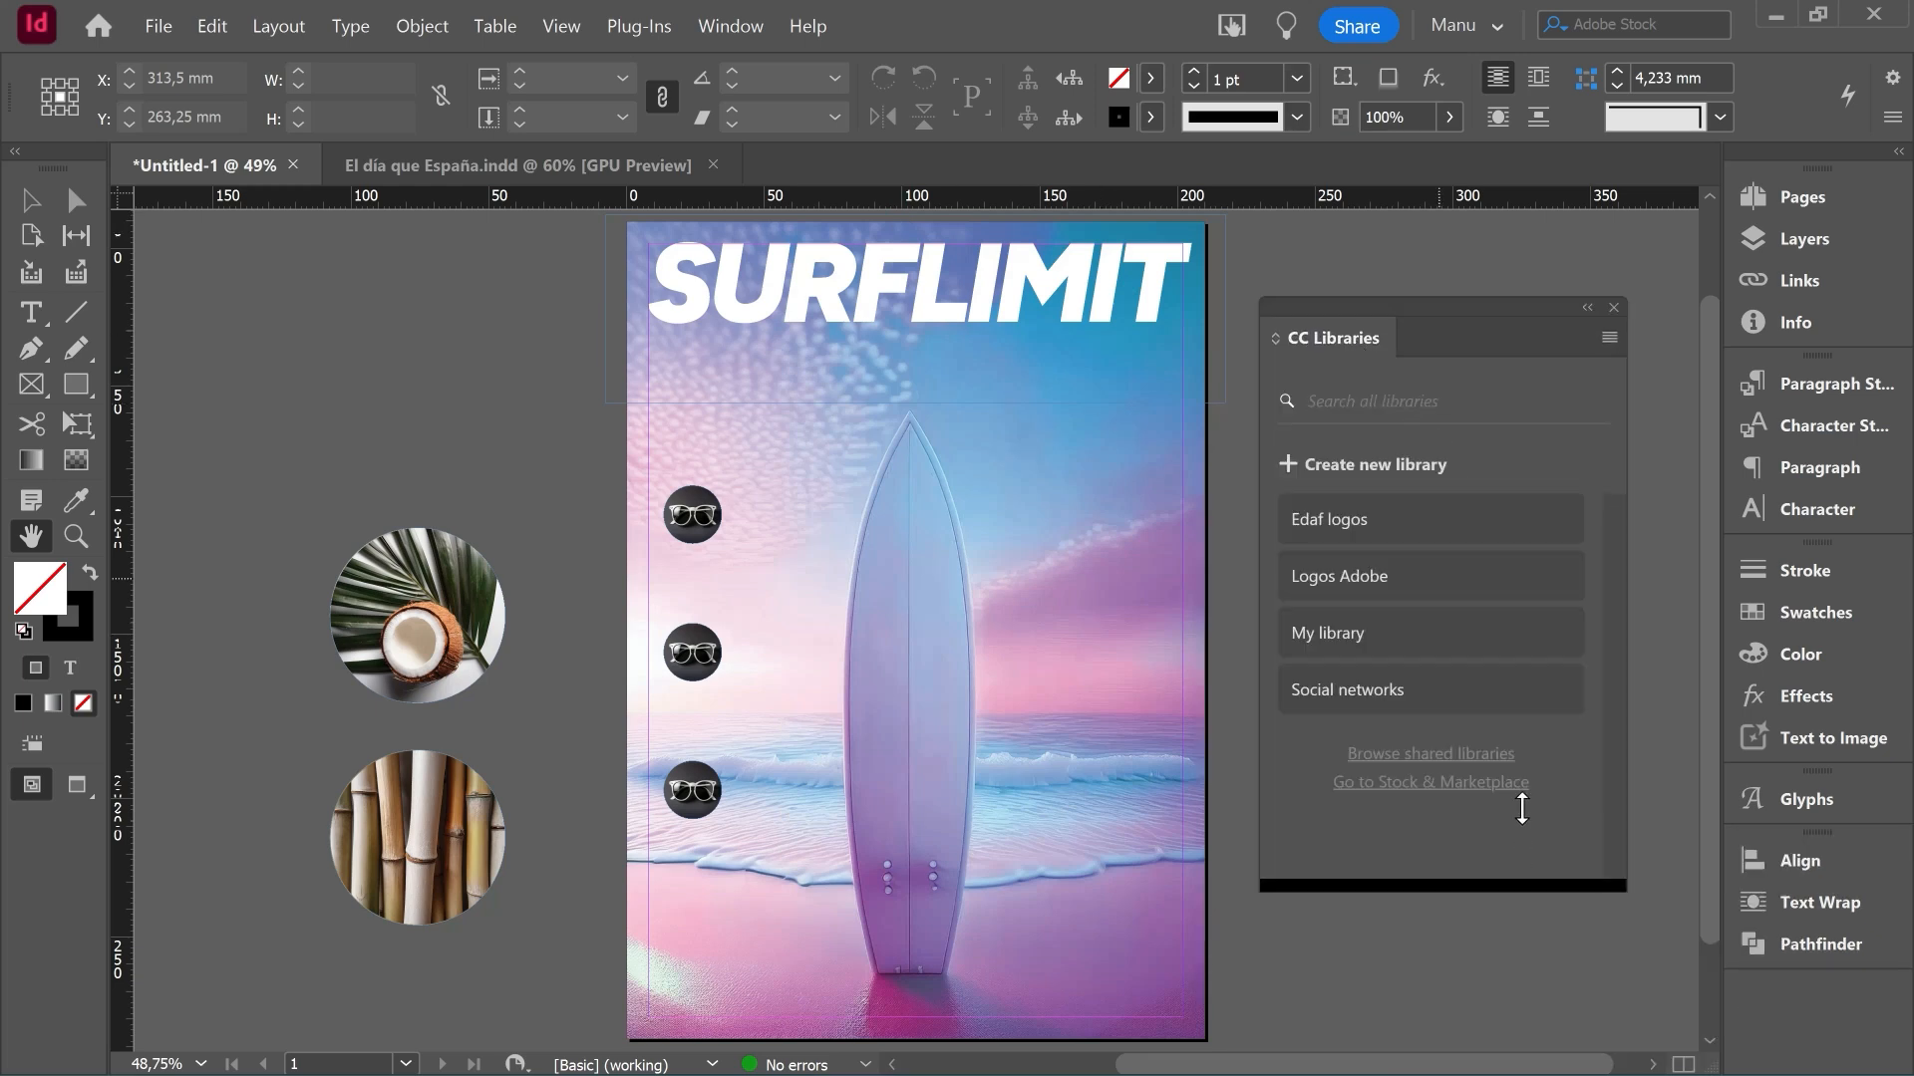
pyautogui.moveTo(1514, 904); pyautogui.dragTo(1508, 948)
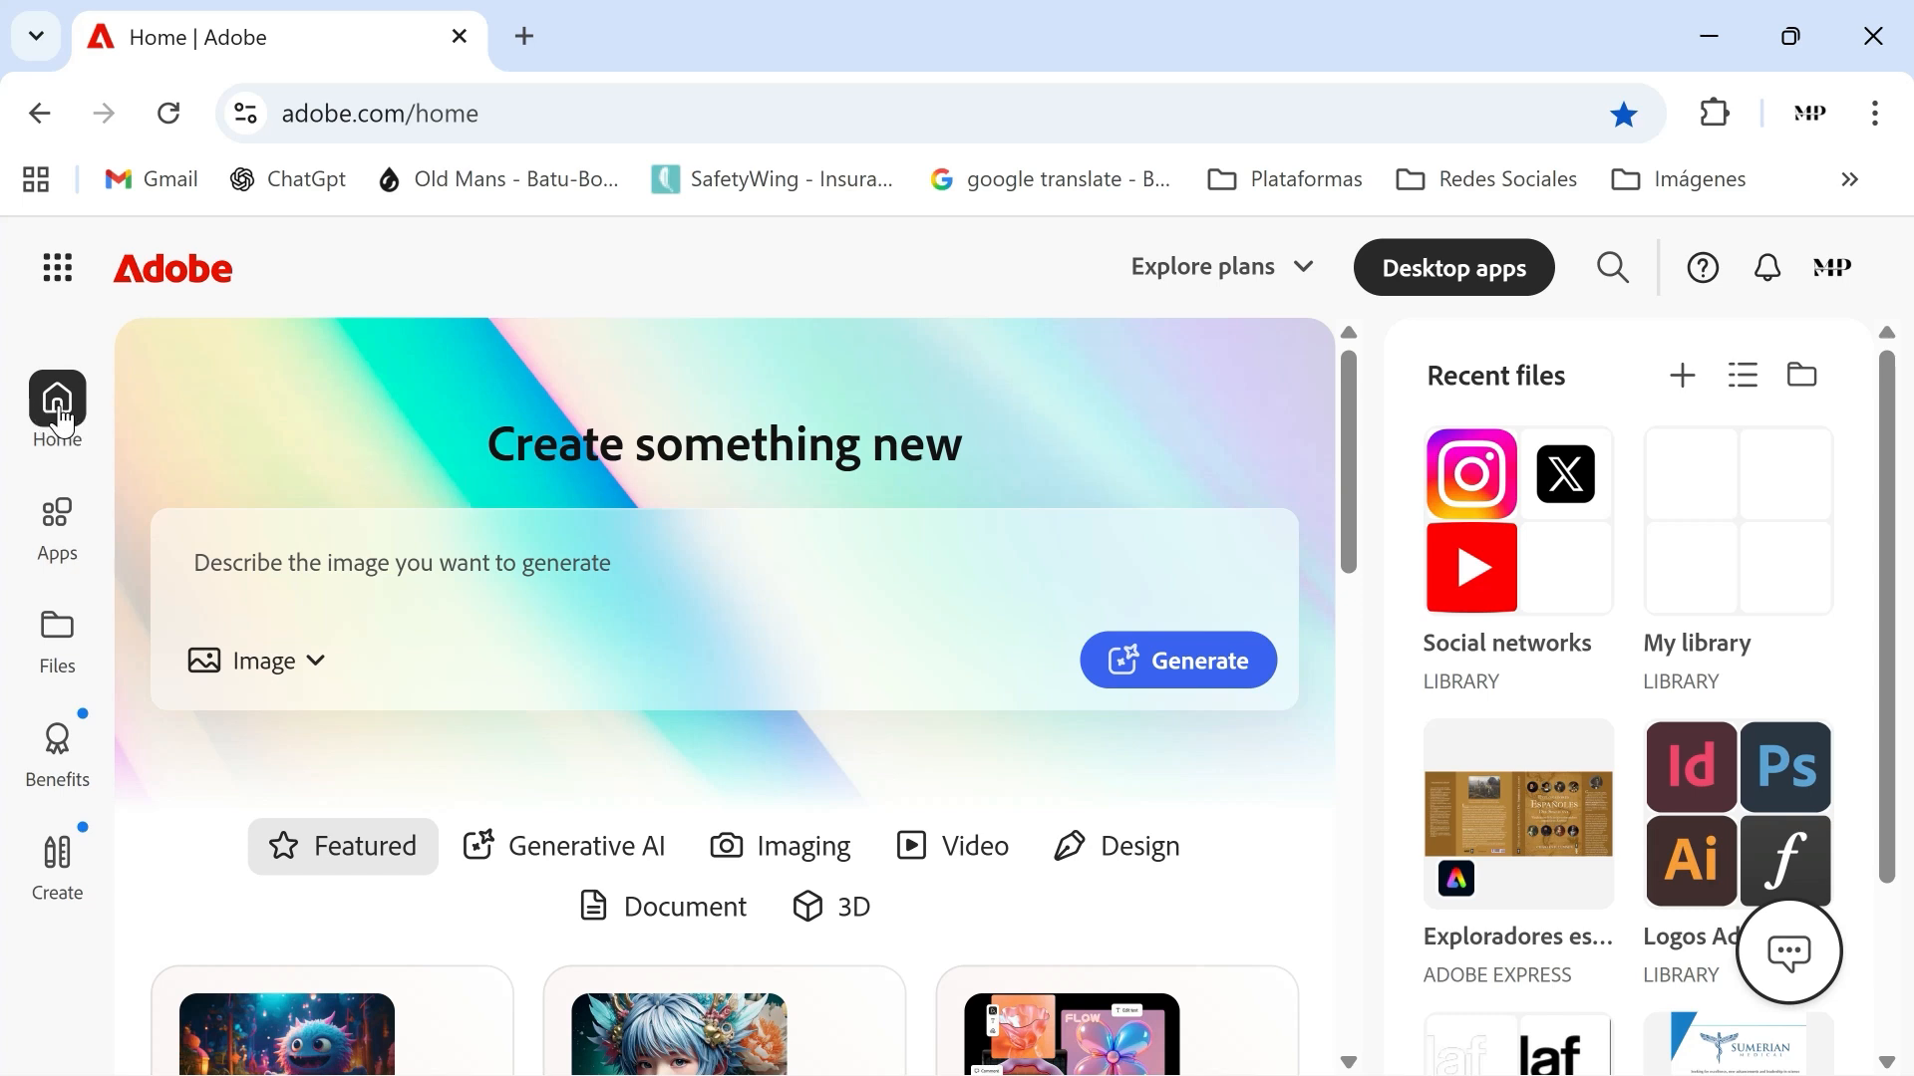
# Step: Switch to the Adobe website in the browser and view the Libraries & brands stored under the account's files
pyautogui.click(64, 546)
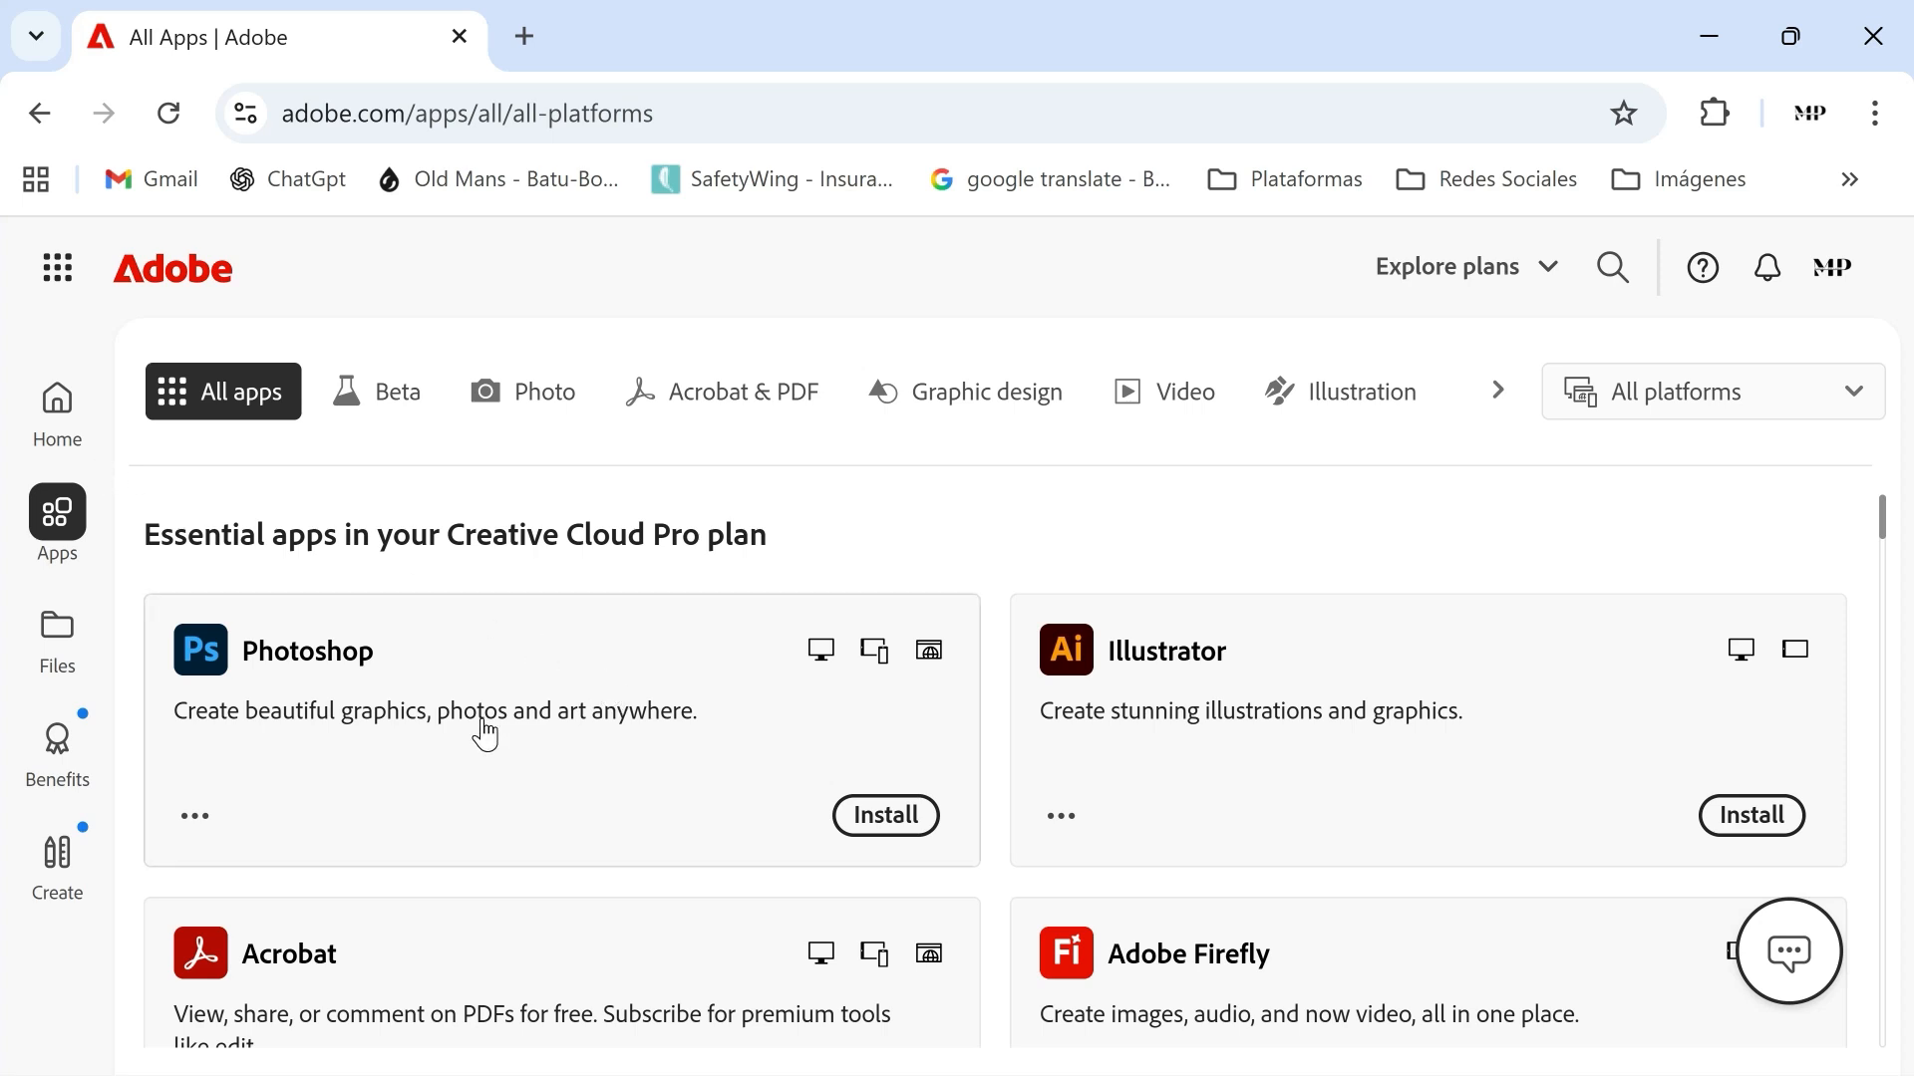
pyautogui.click(58, 648)
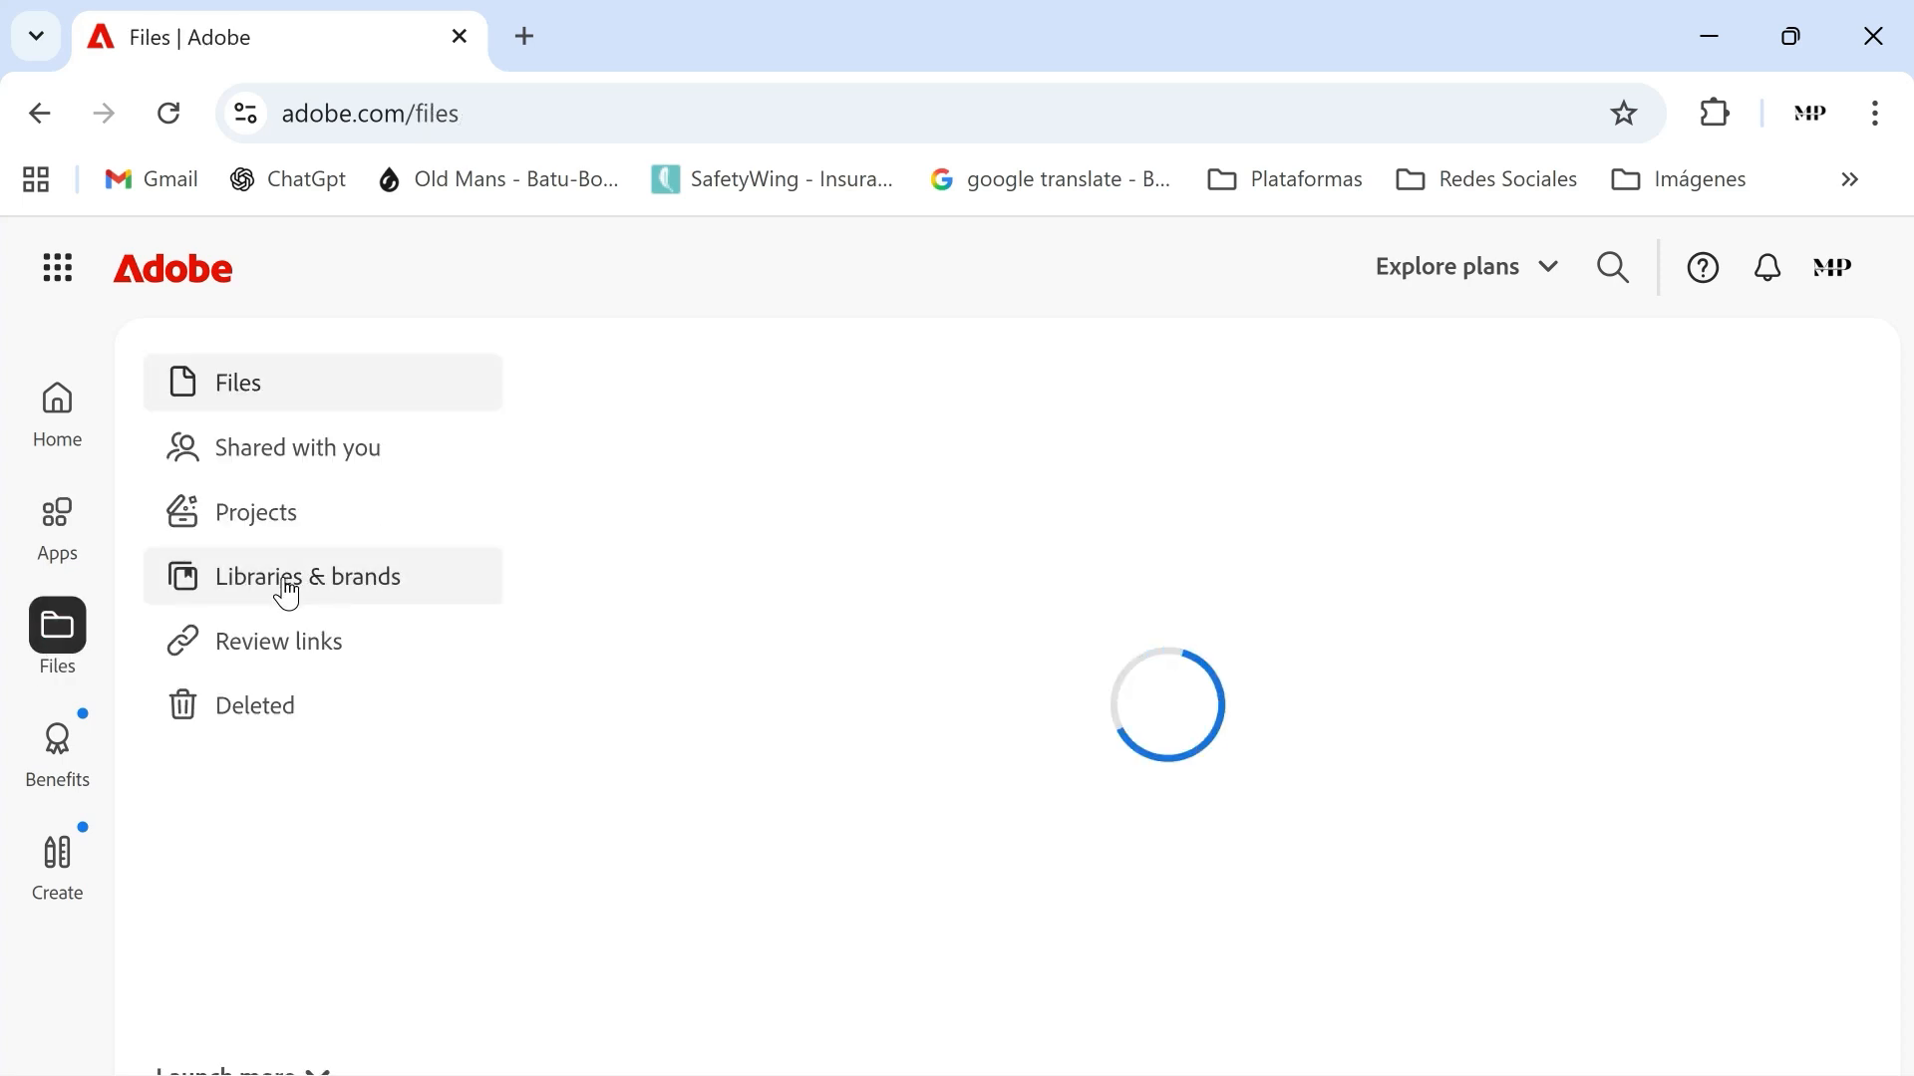
pyautogui.click(304, 596)
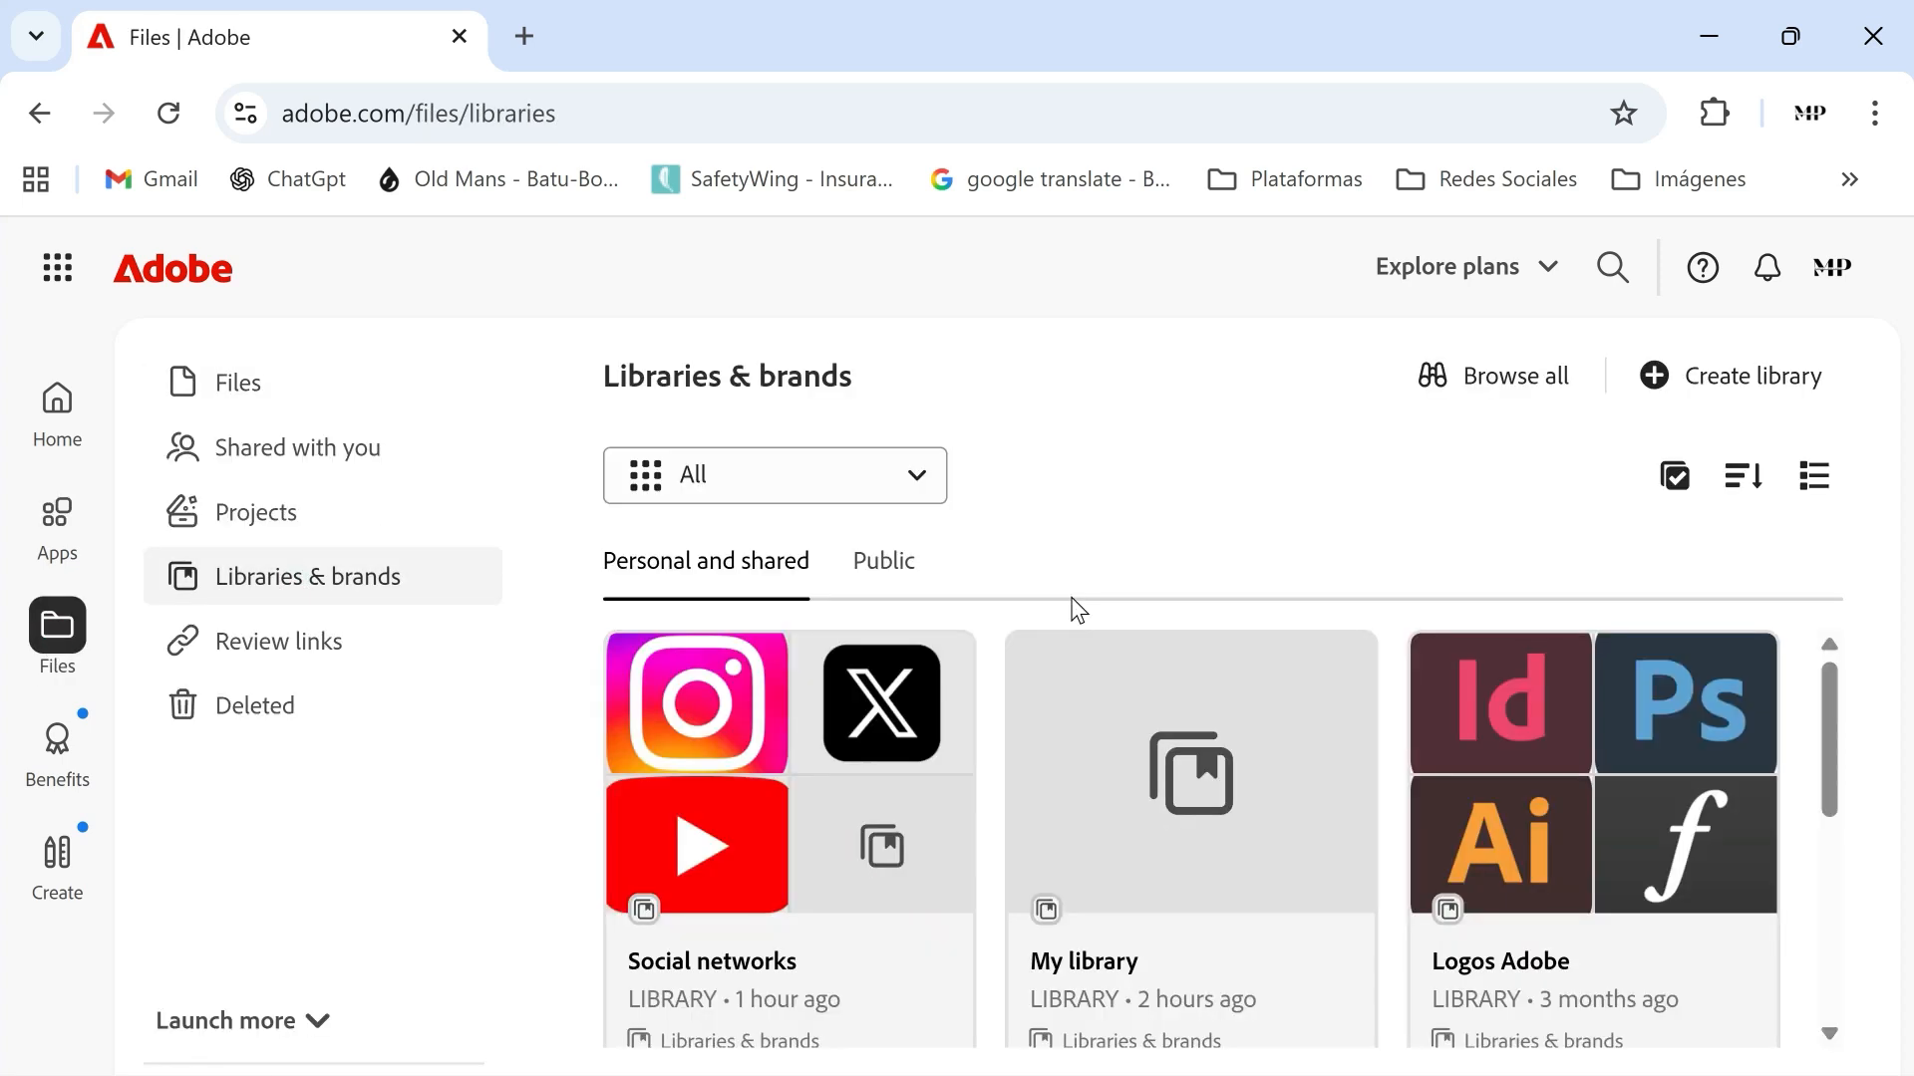
pyautogui.moveTo(1059, 674)
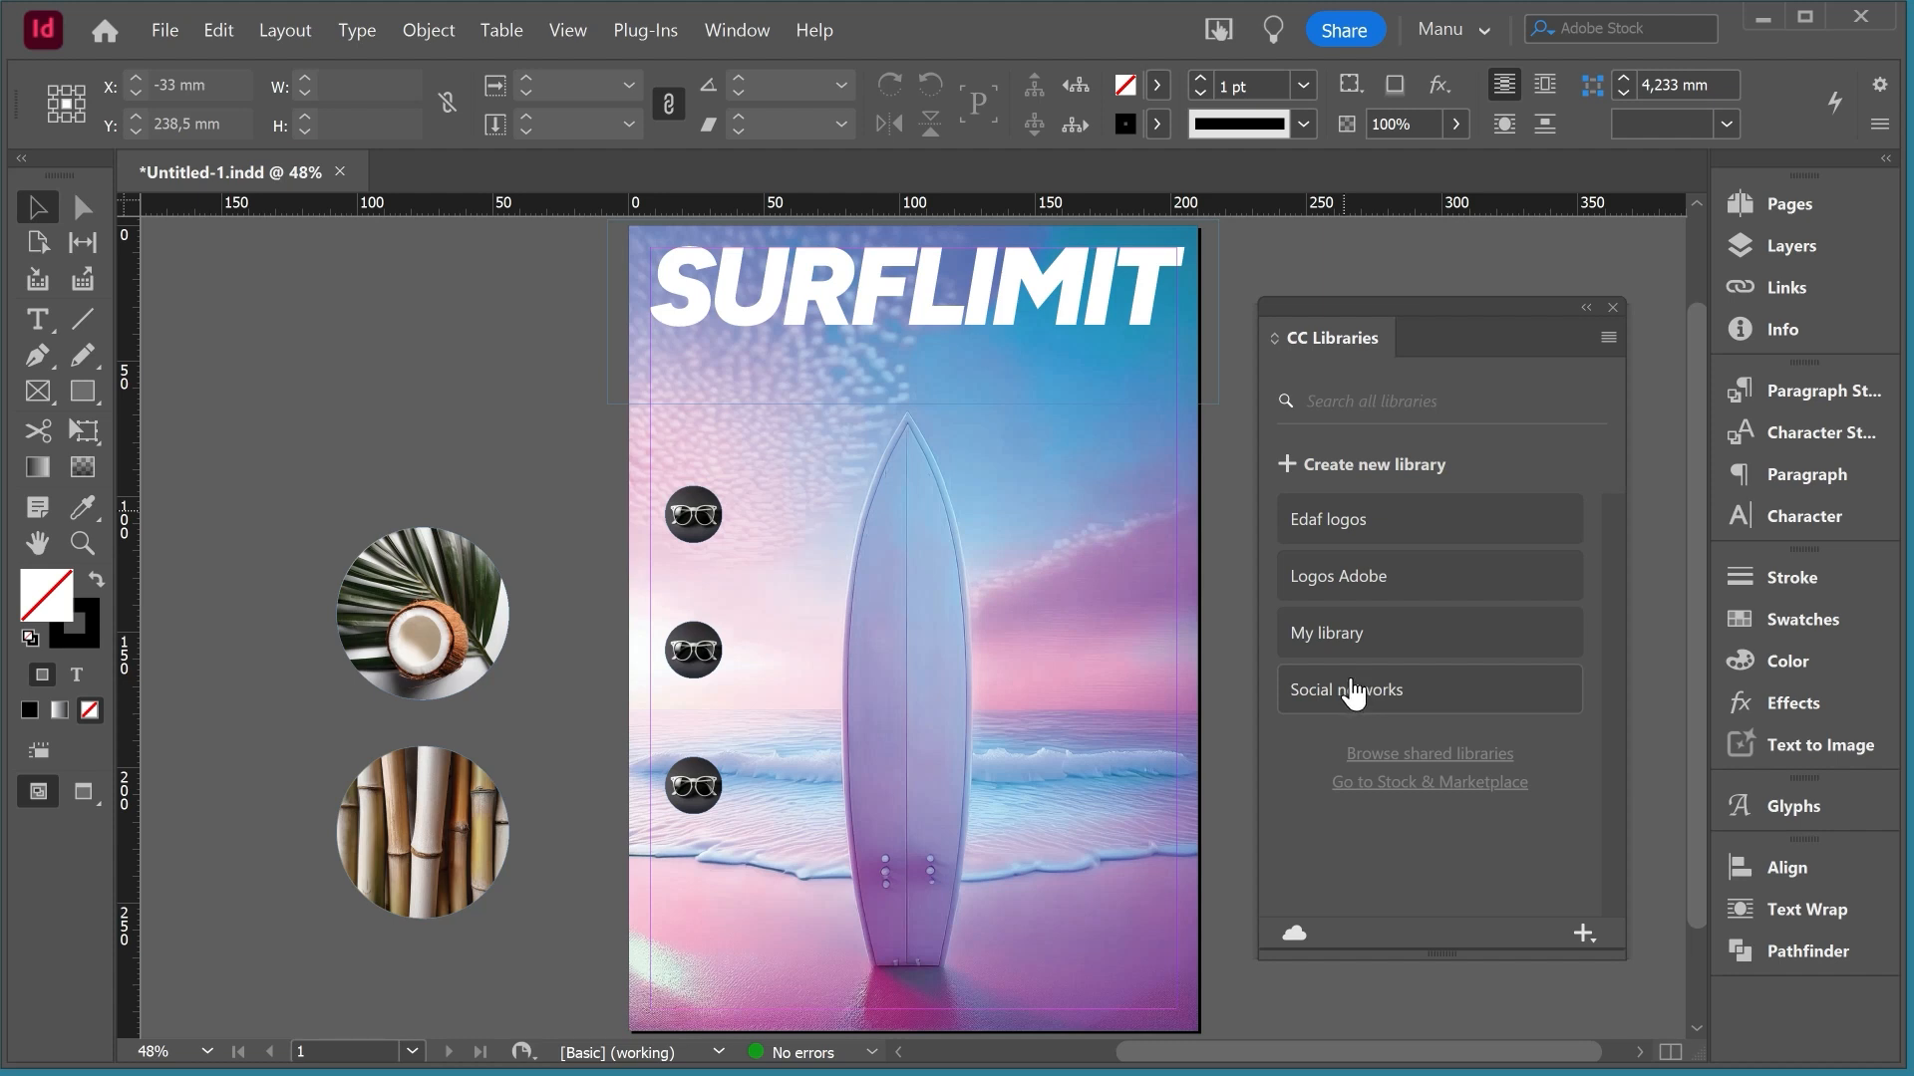
# Step: Back in InDesign, examine the contents of the Edaf logos library's Horizontal group, the Logos Adobe library and My library
pyautogui.click(1364, 529)
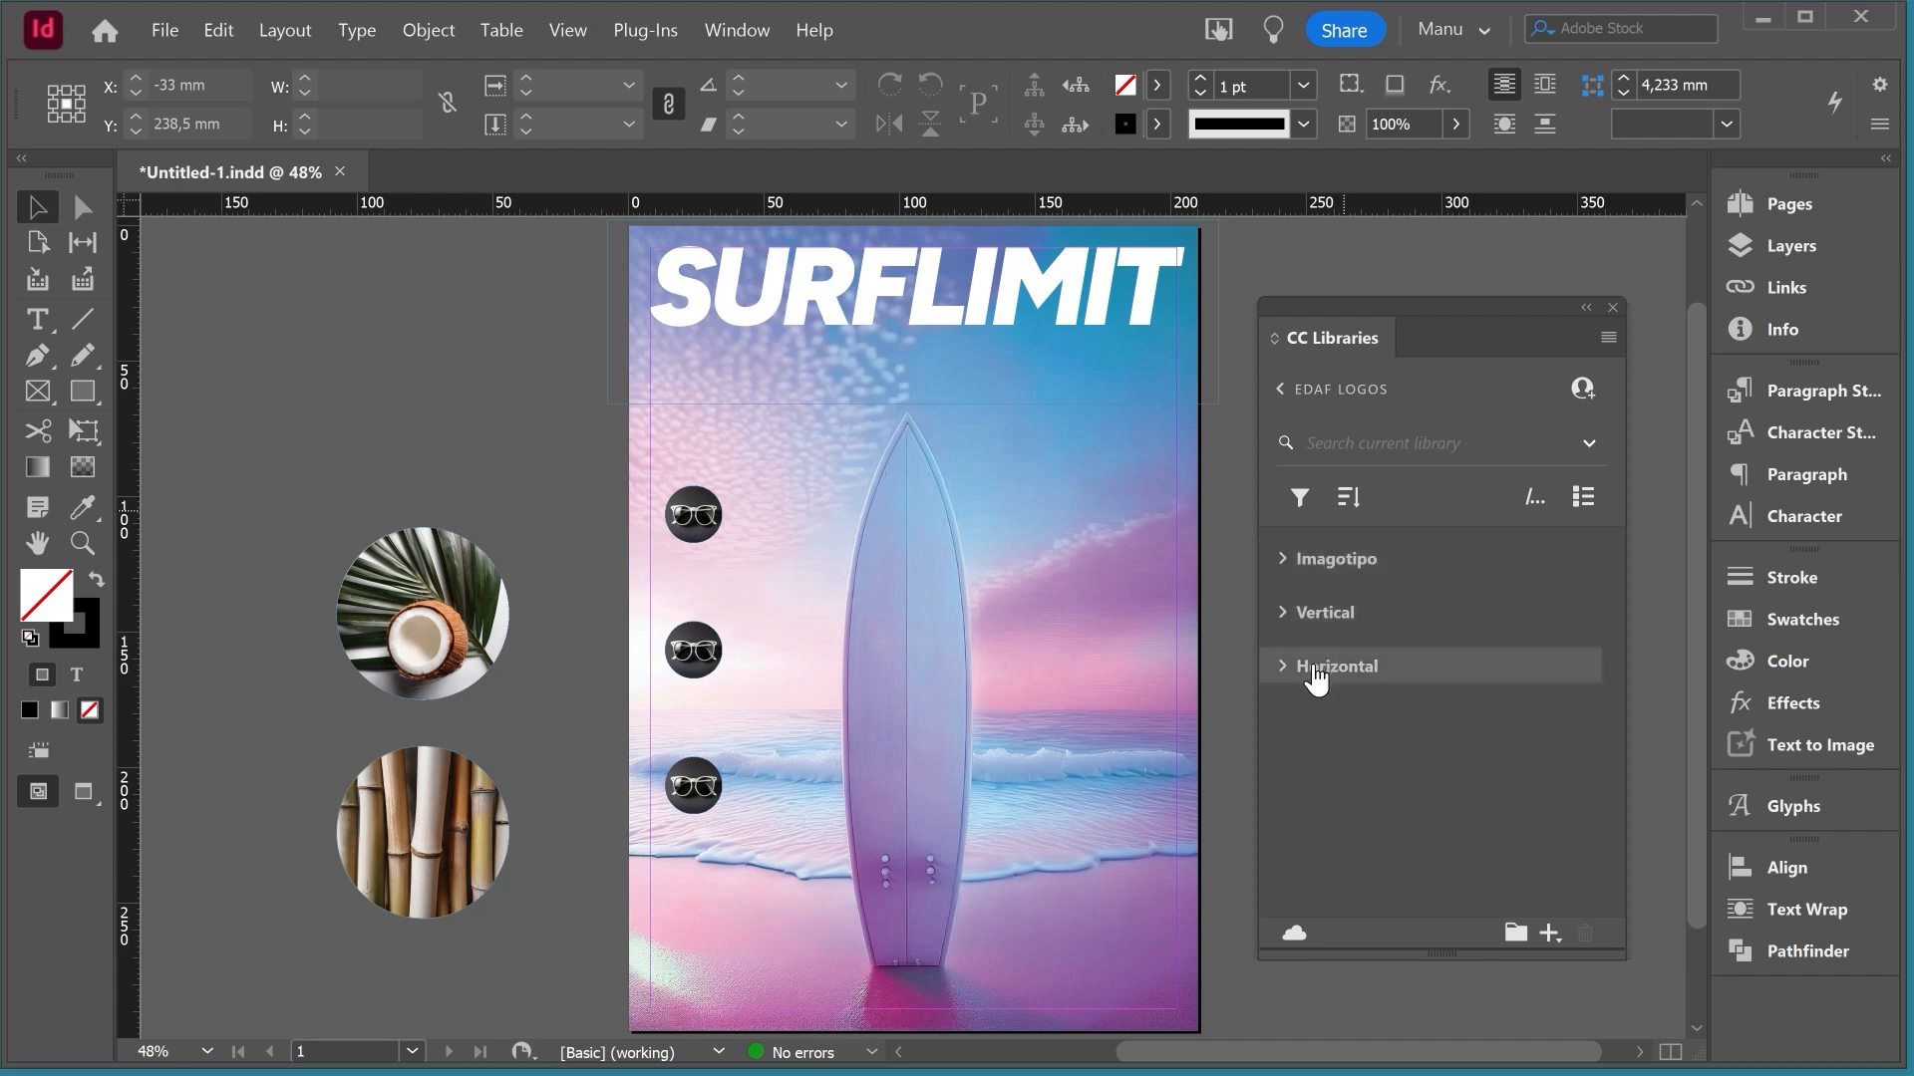
pyautogui.click(1283, 664)
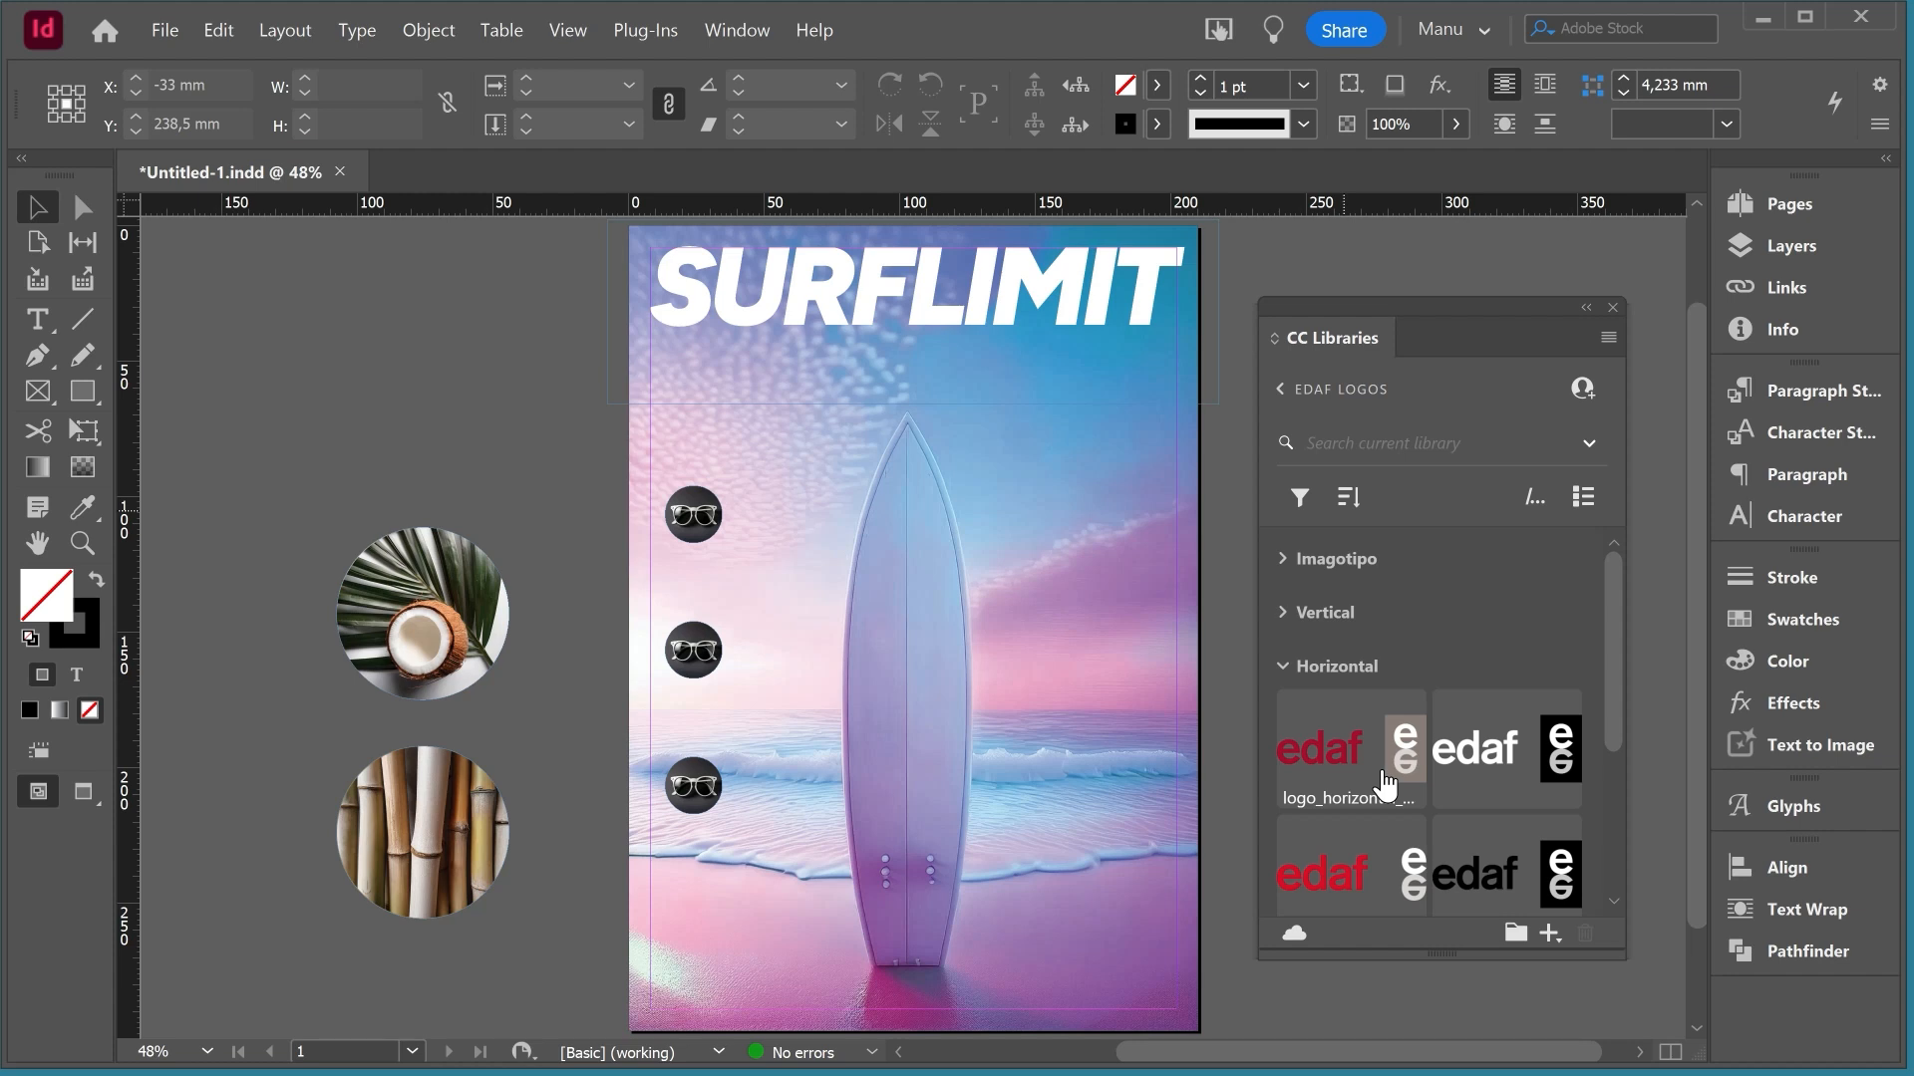
pyautogui.click(1328, 667)
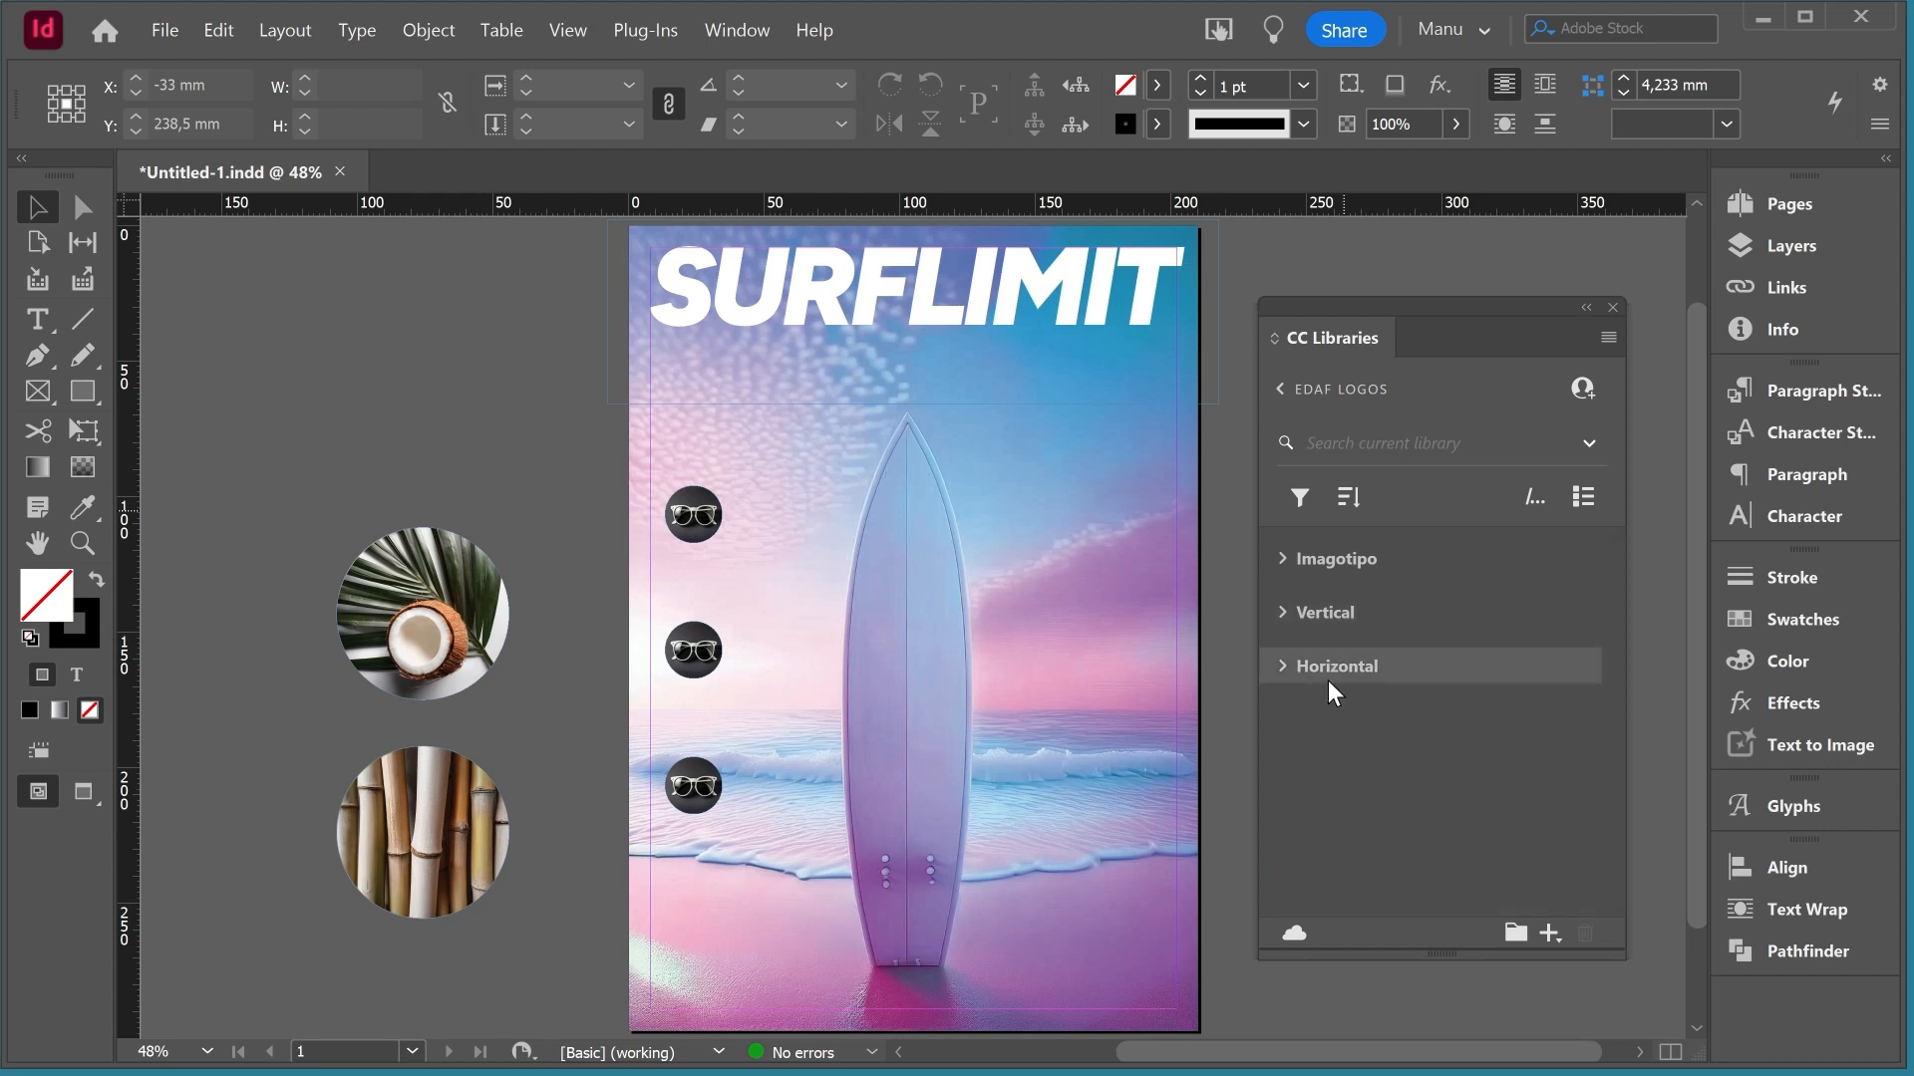
pyautogui.click(1279, 388)
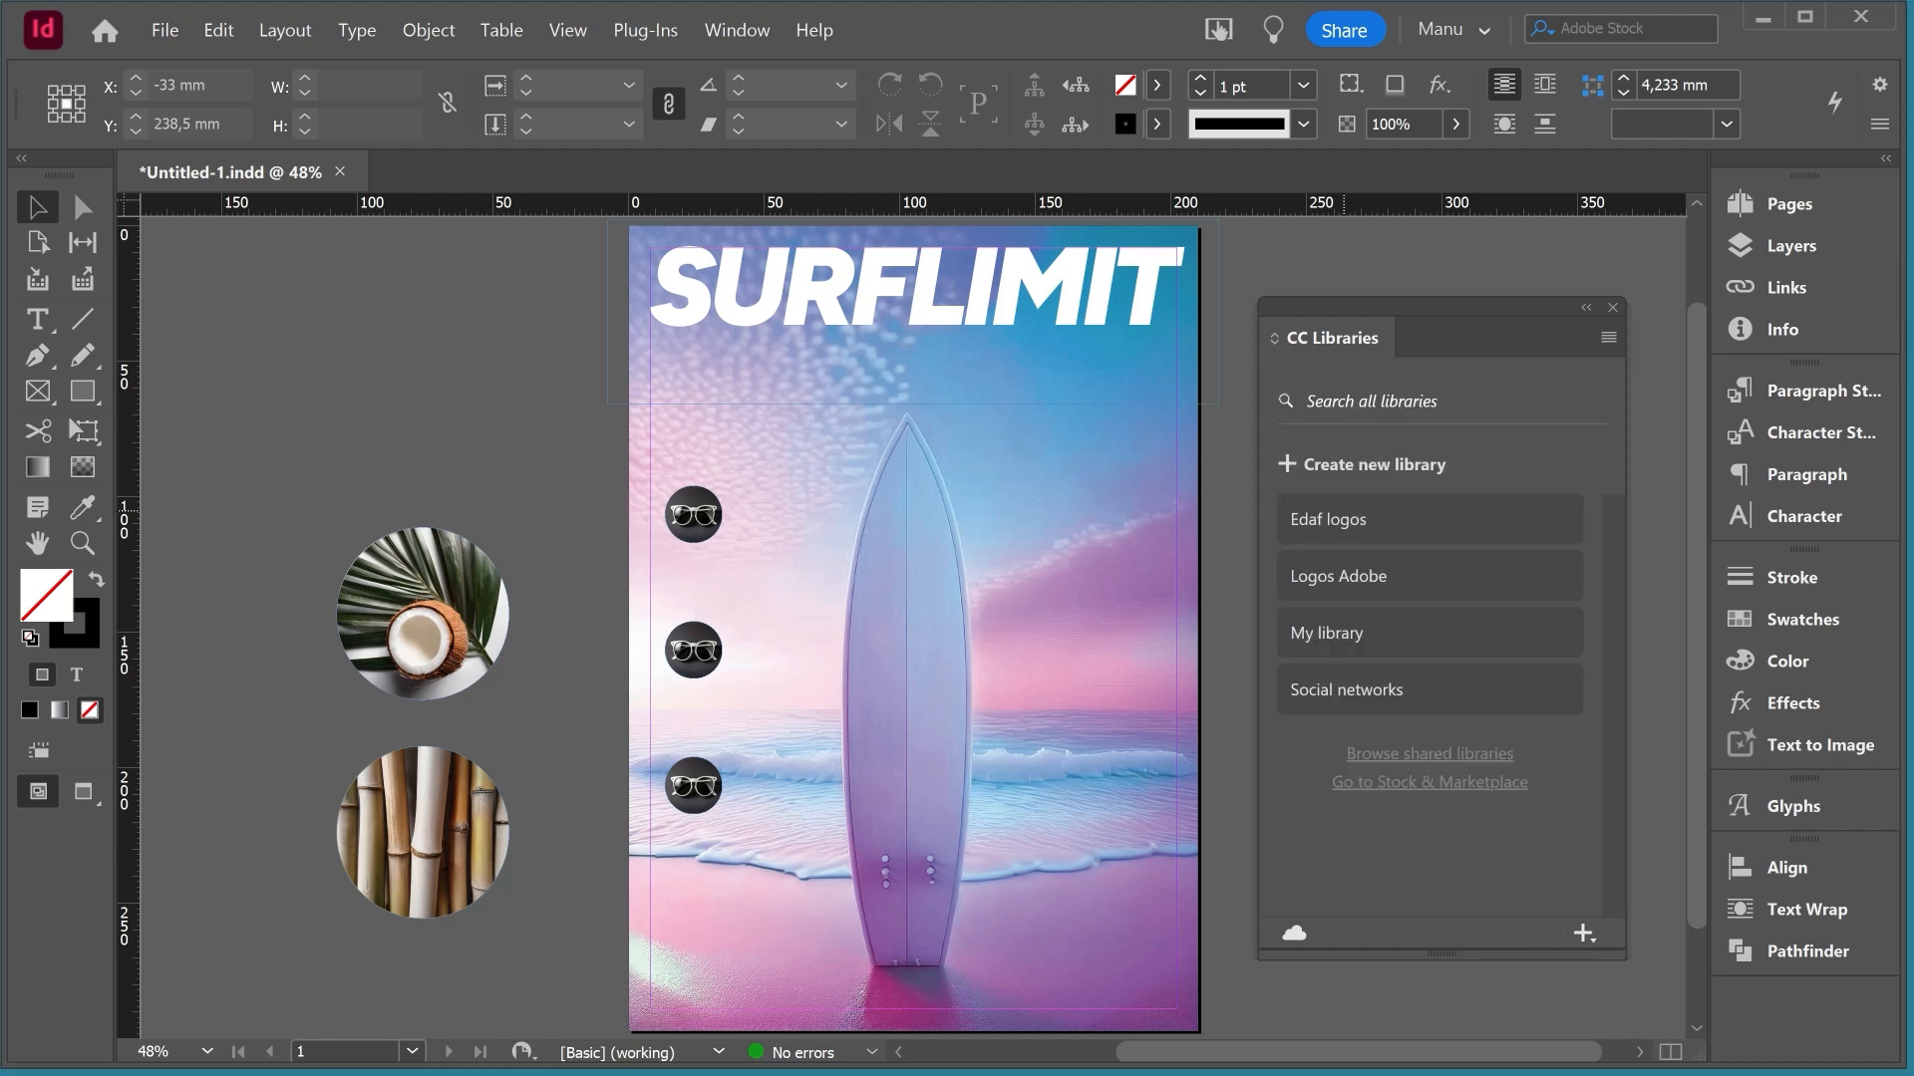
pyautogui.click(1358, 586)
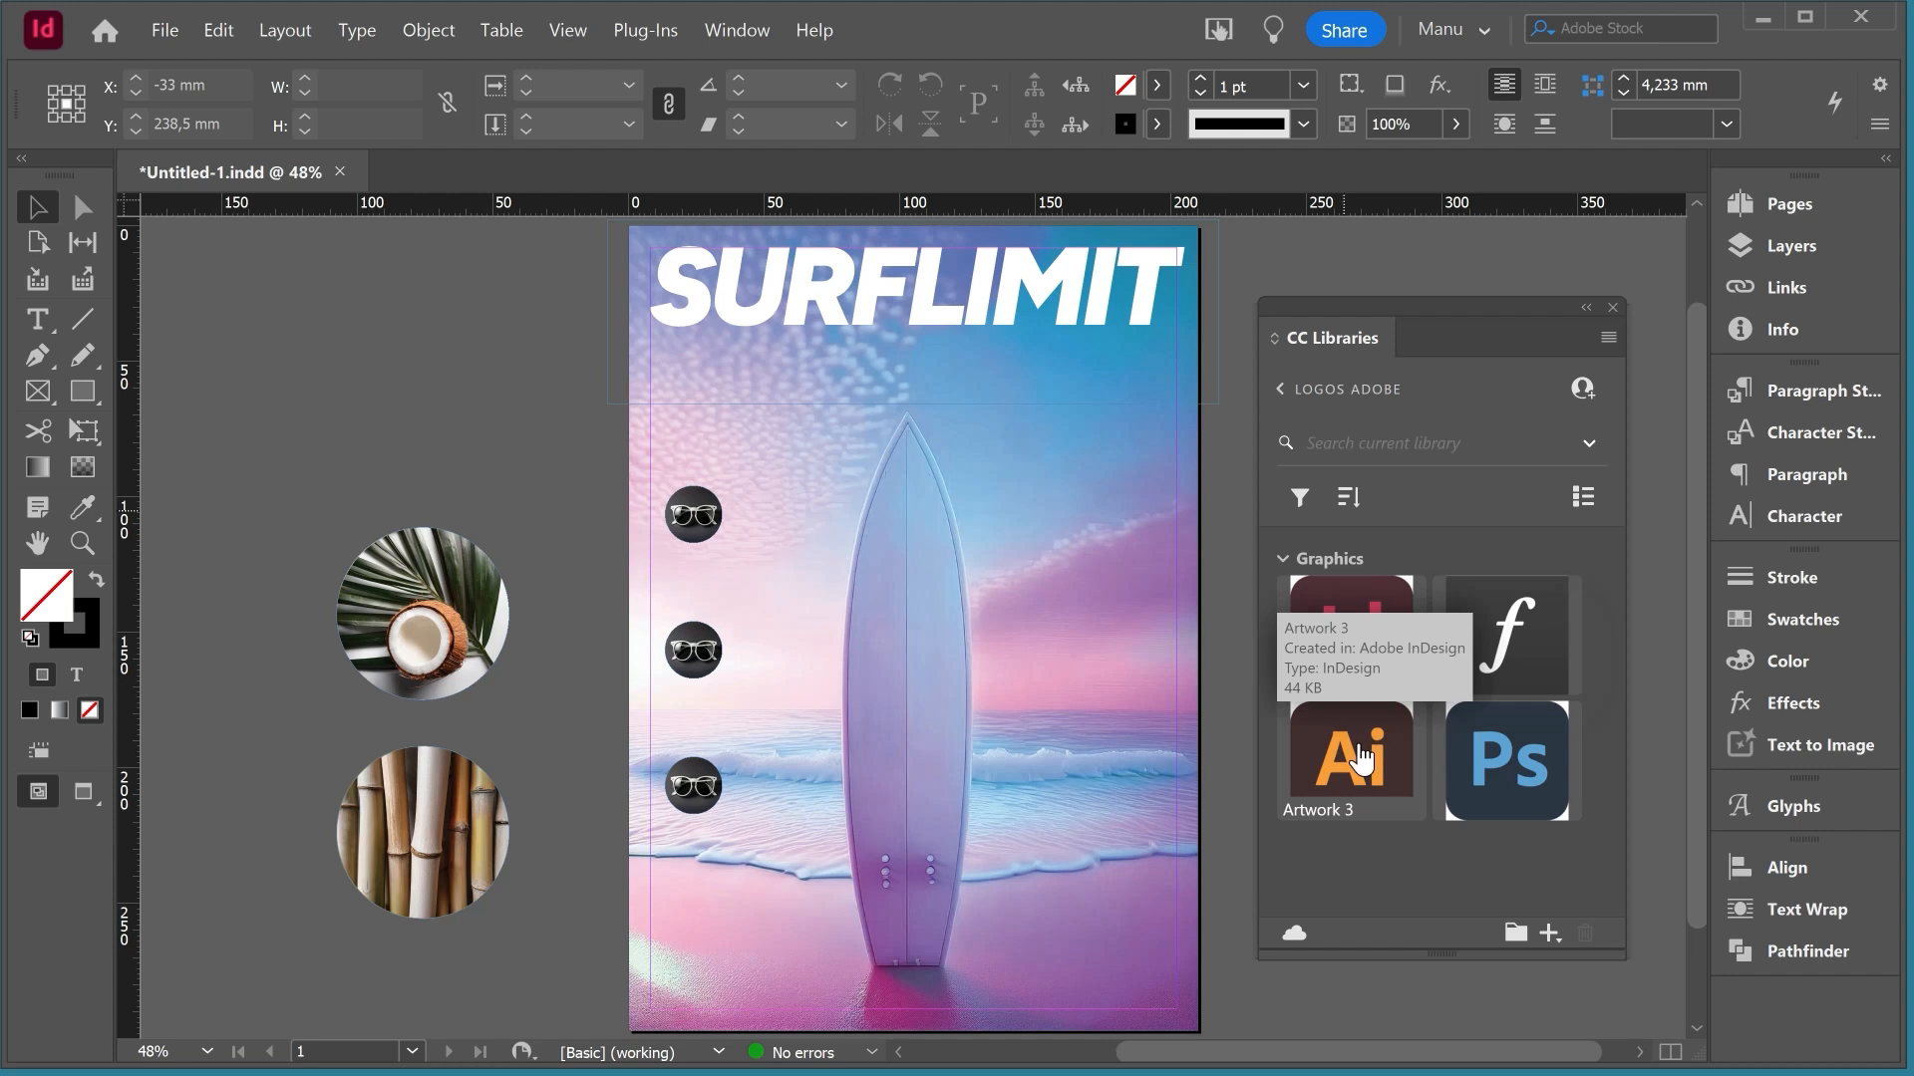
pyautogui.click(1281, 390)
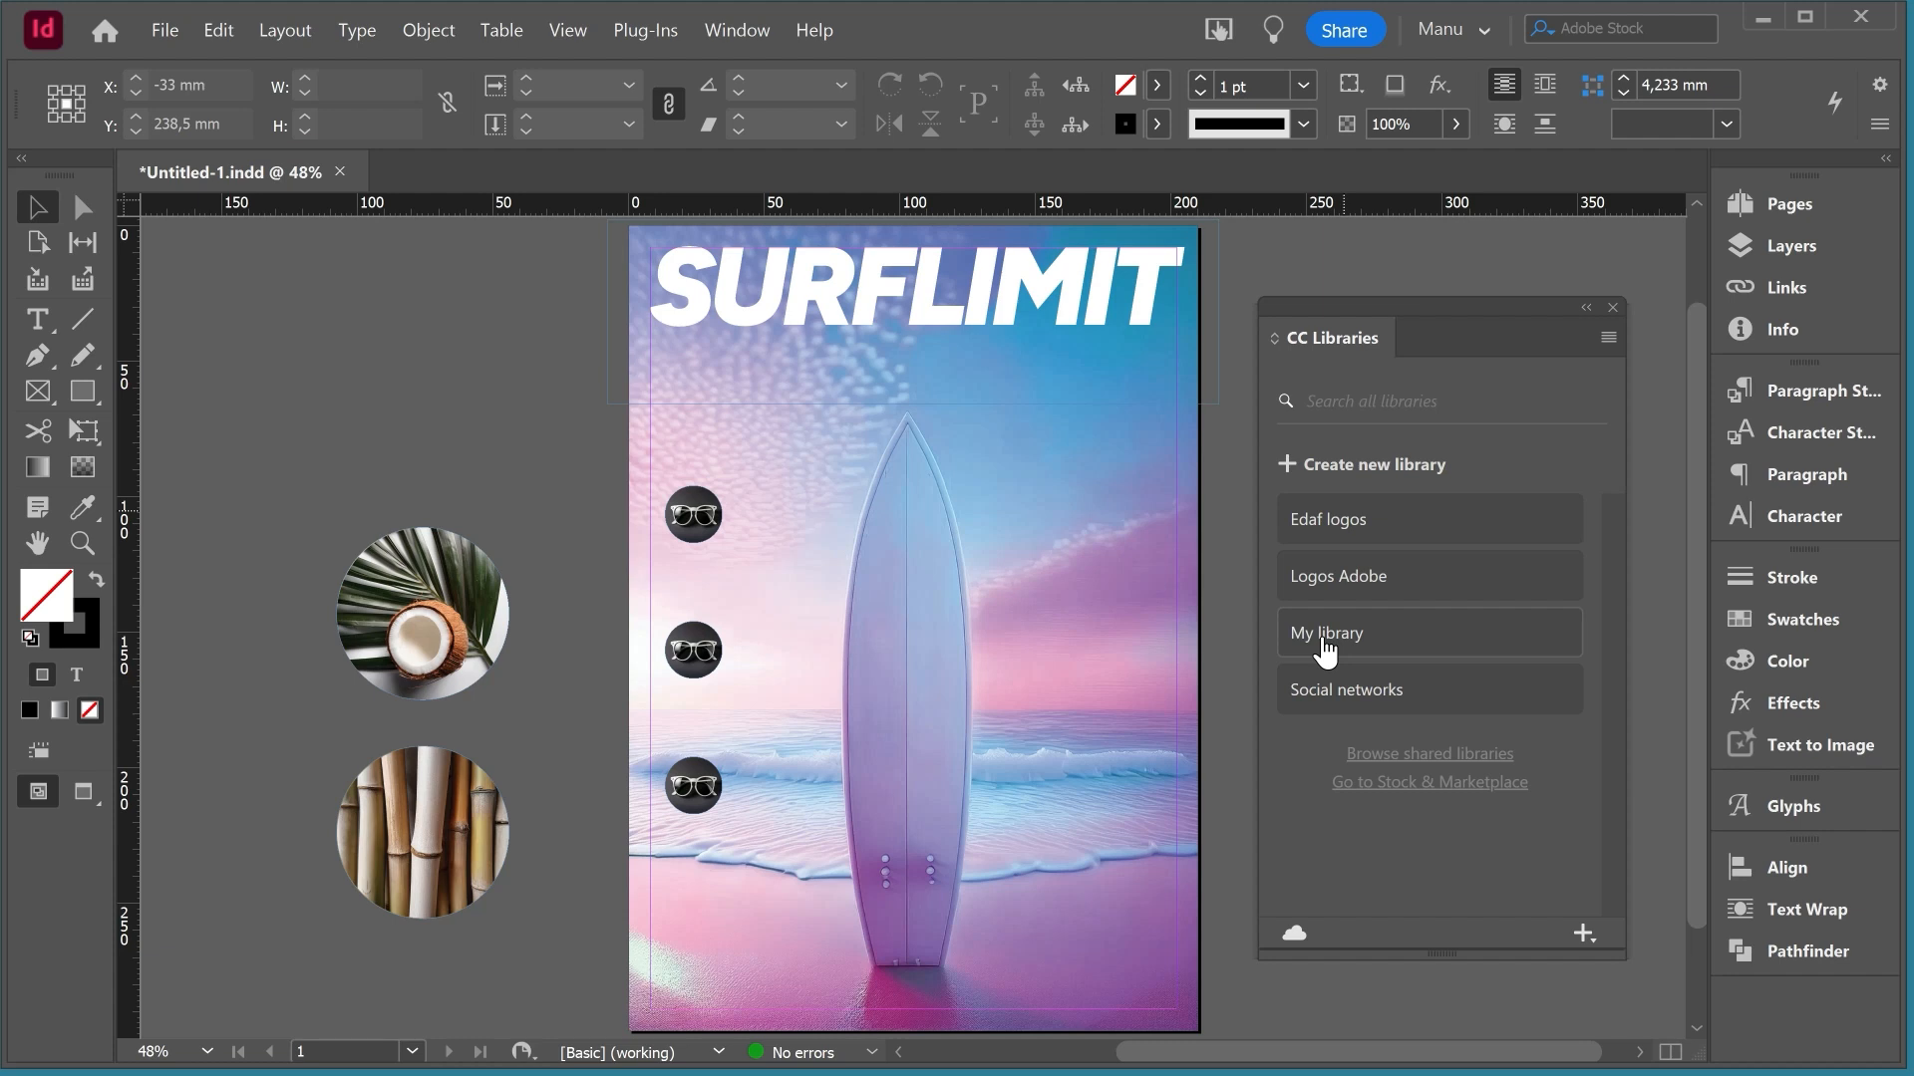
pyautogui.click(1341, 636)
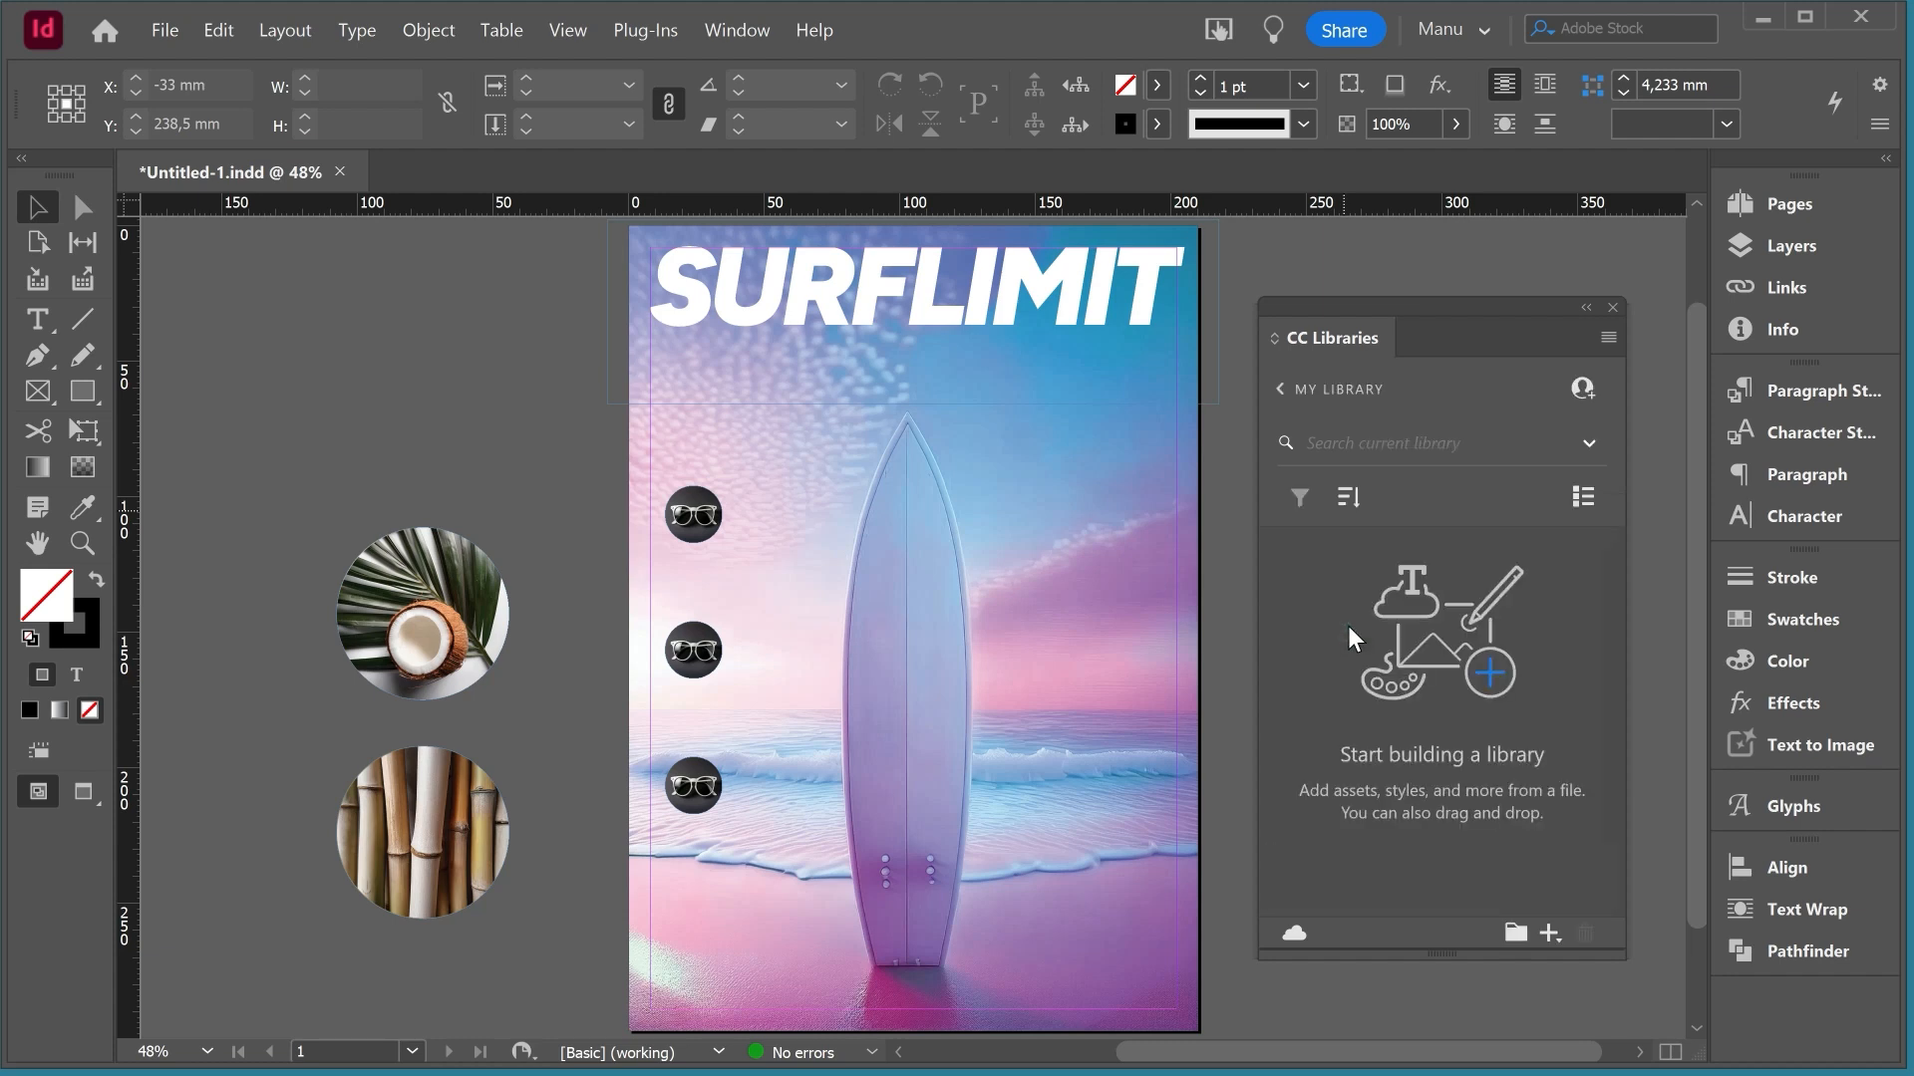
pyautogui.click(1280, 389)
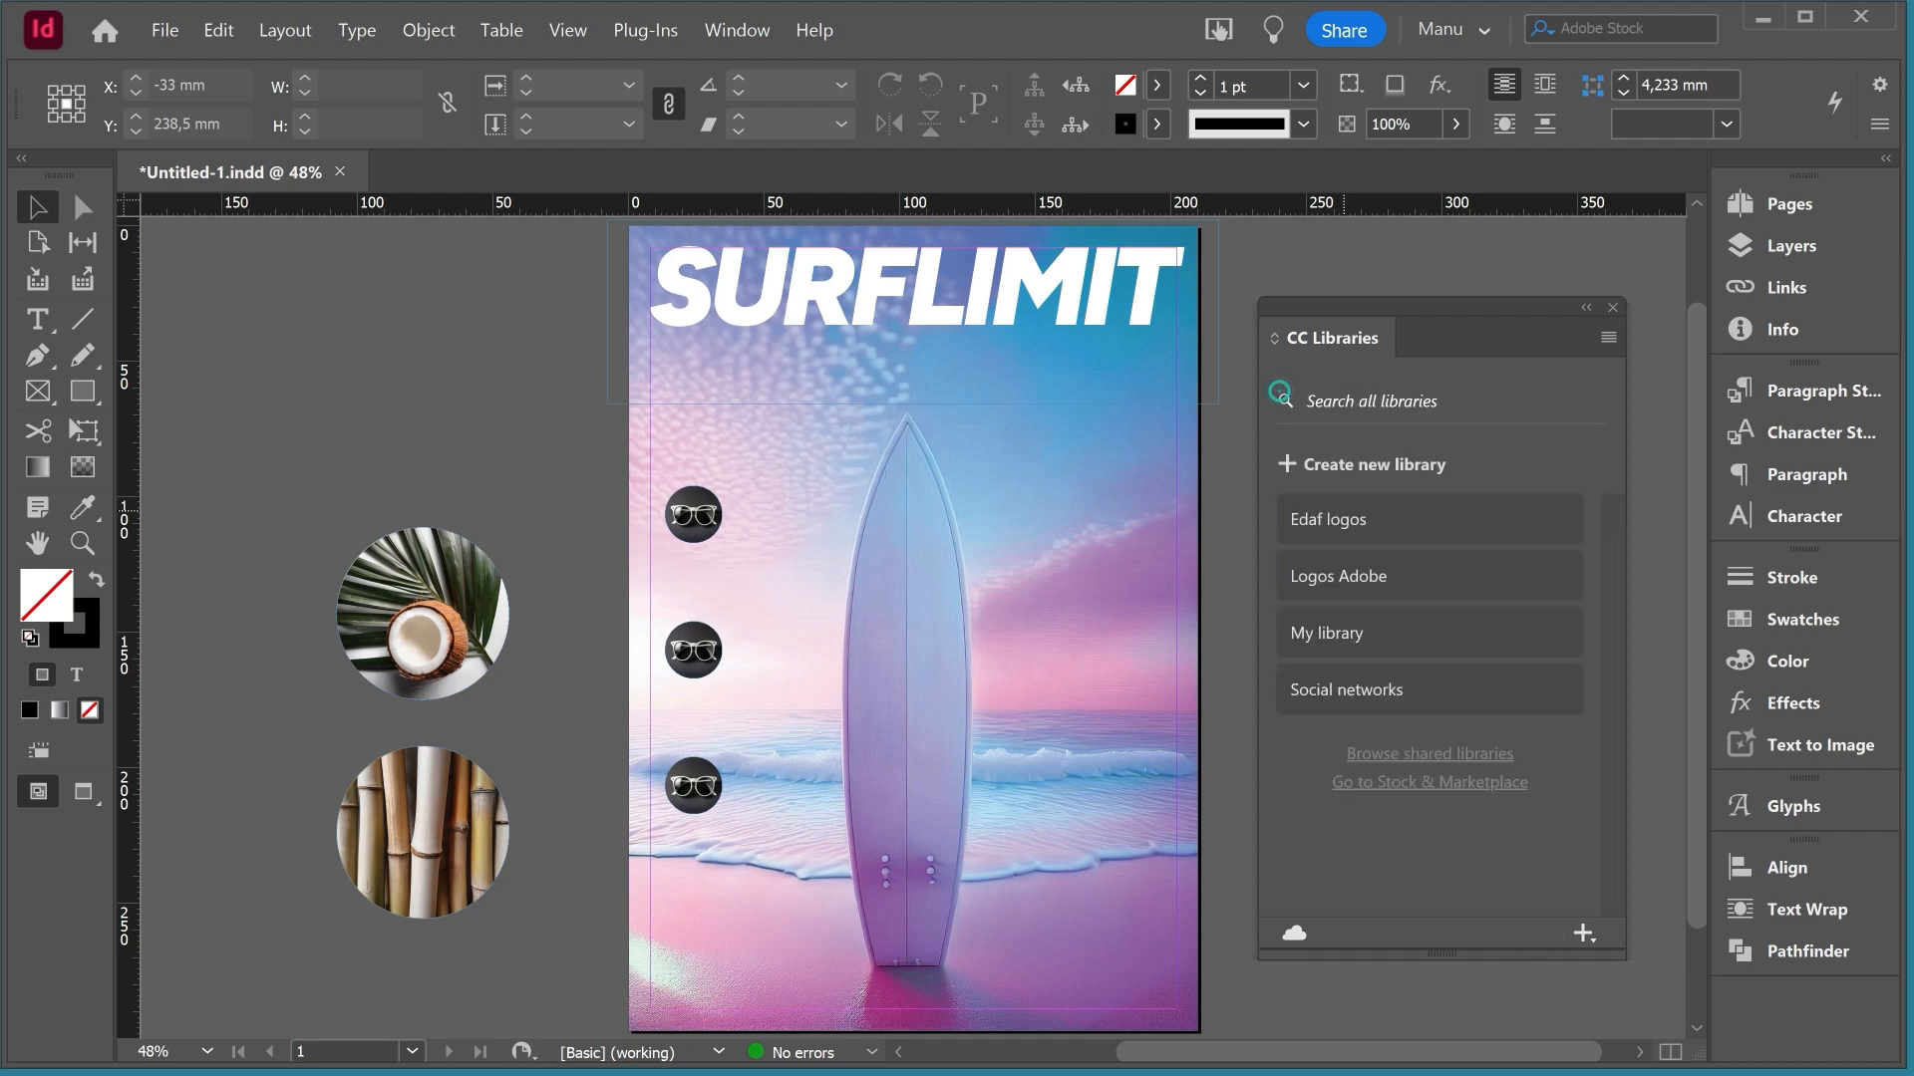
# Step: Permanently delete the library named My library
pyautogui.rightClick(1409, 628)
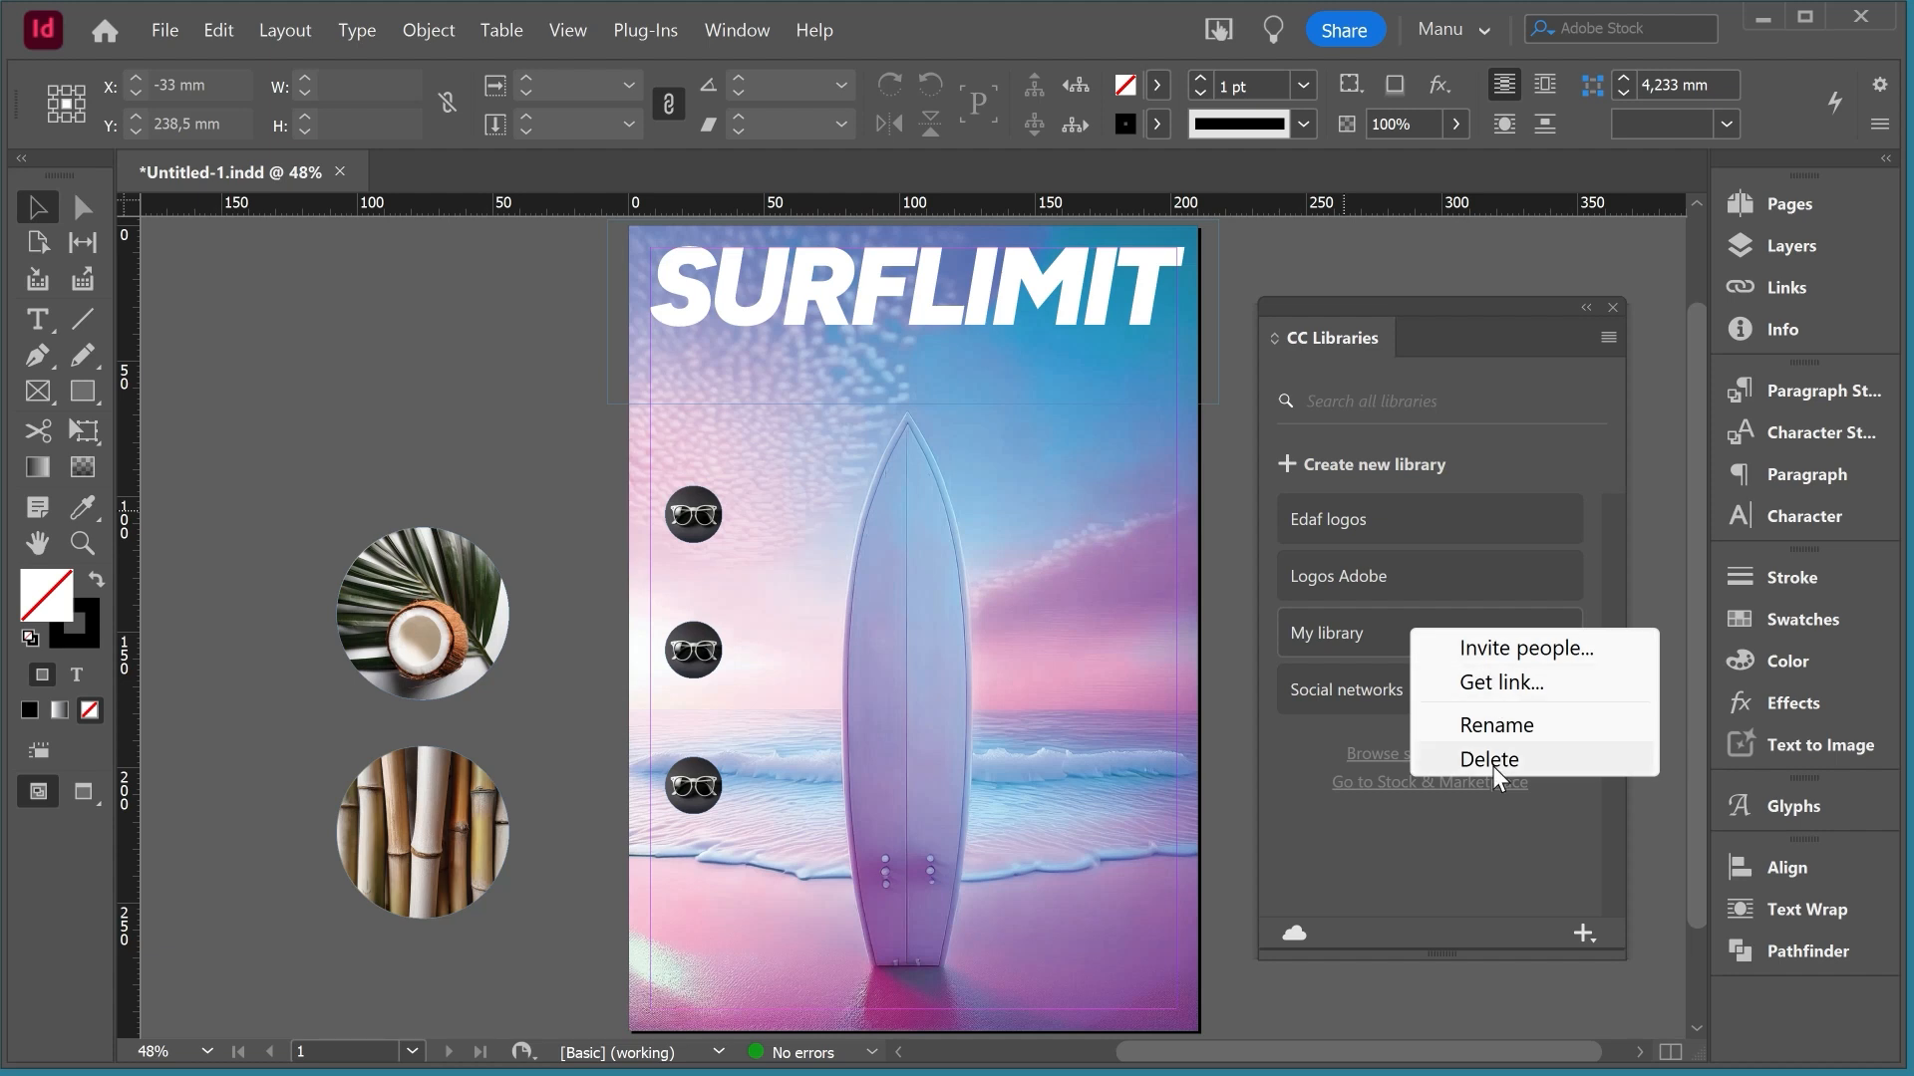
pyautogui.click(1488, 759)
pyautogui.click(1409, 588)
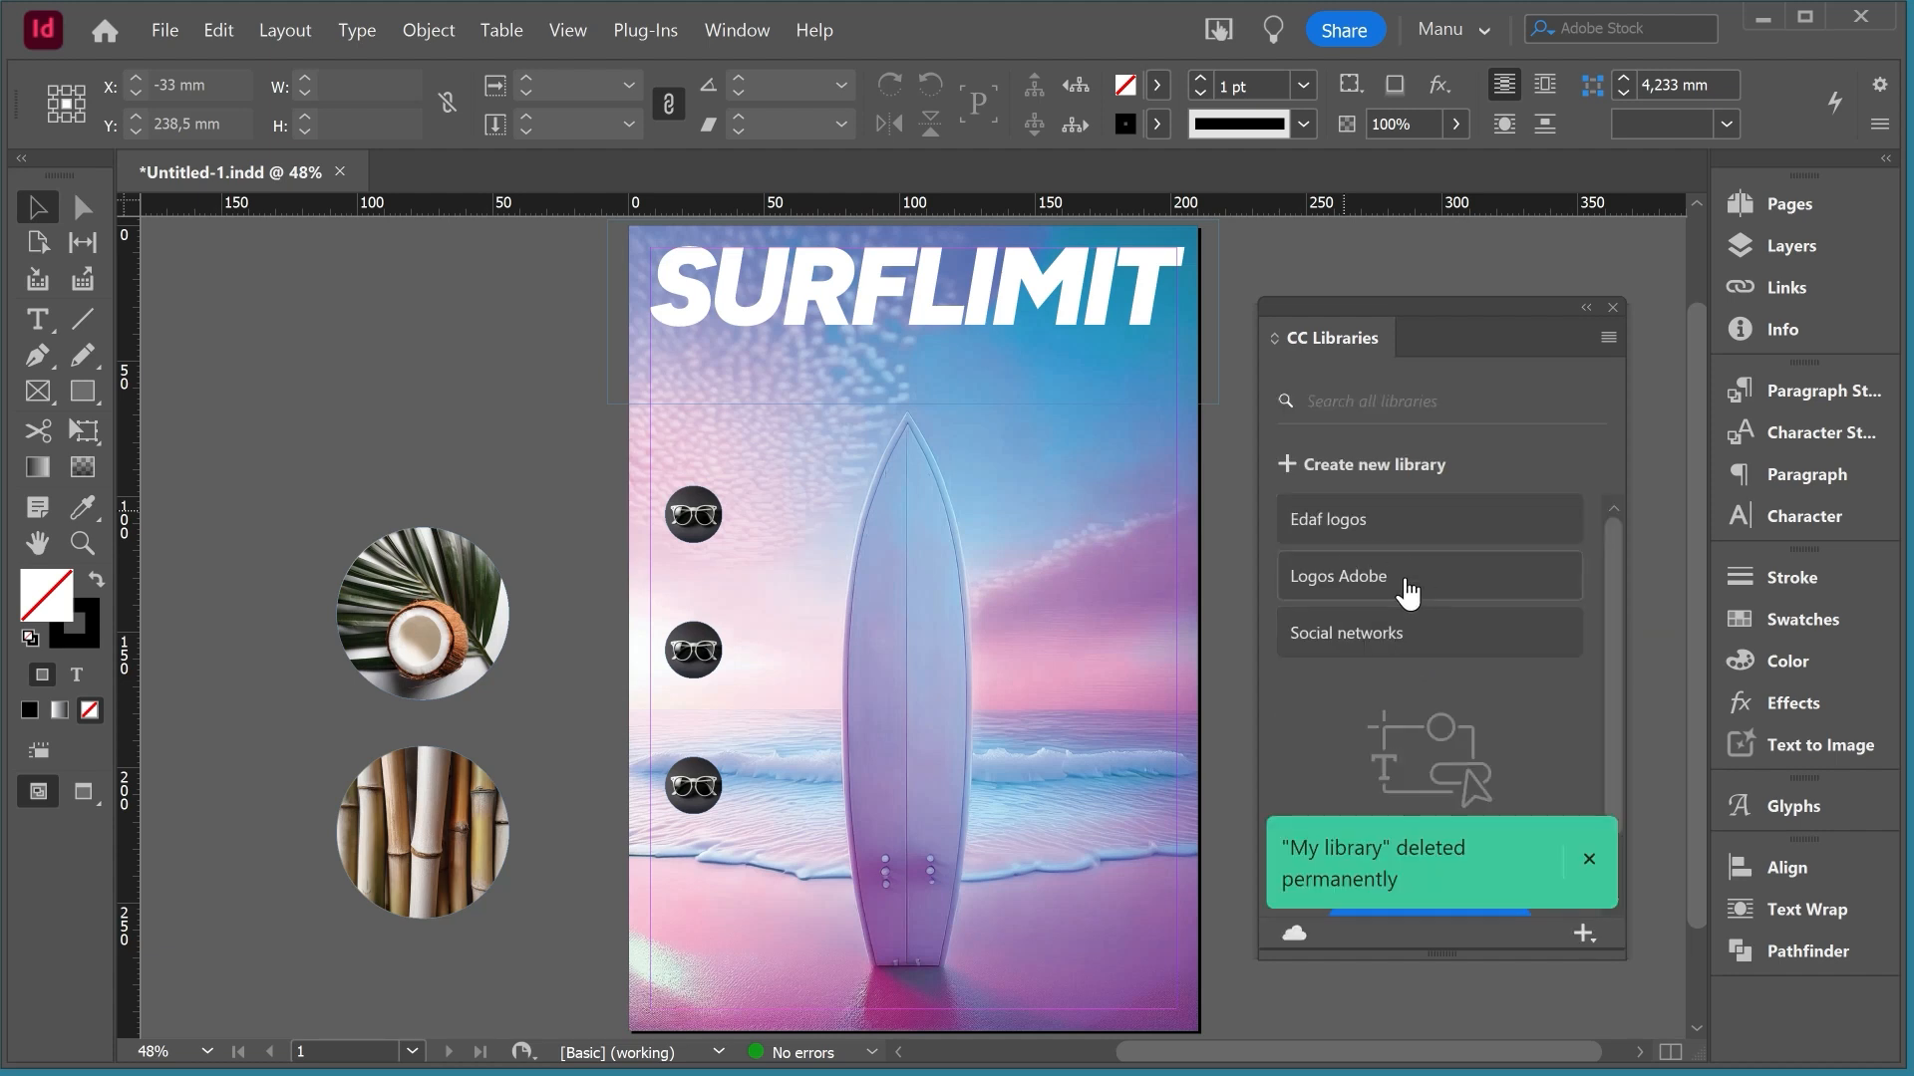
pyautogui.click(1350, 642)
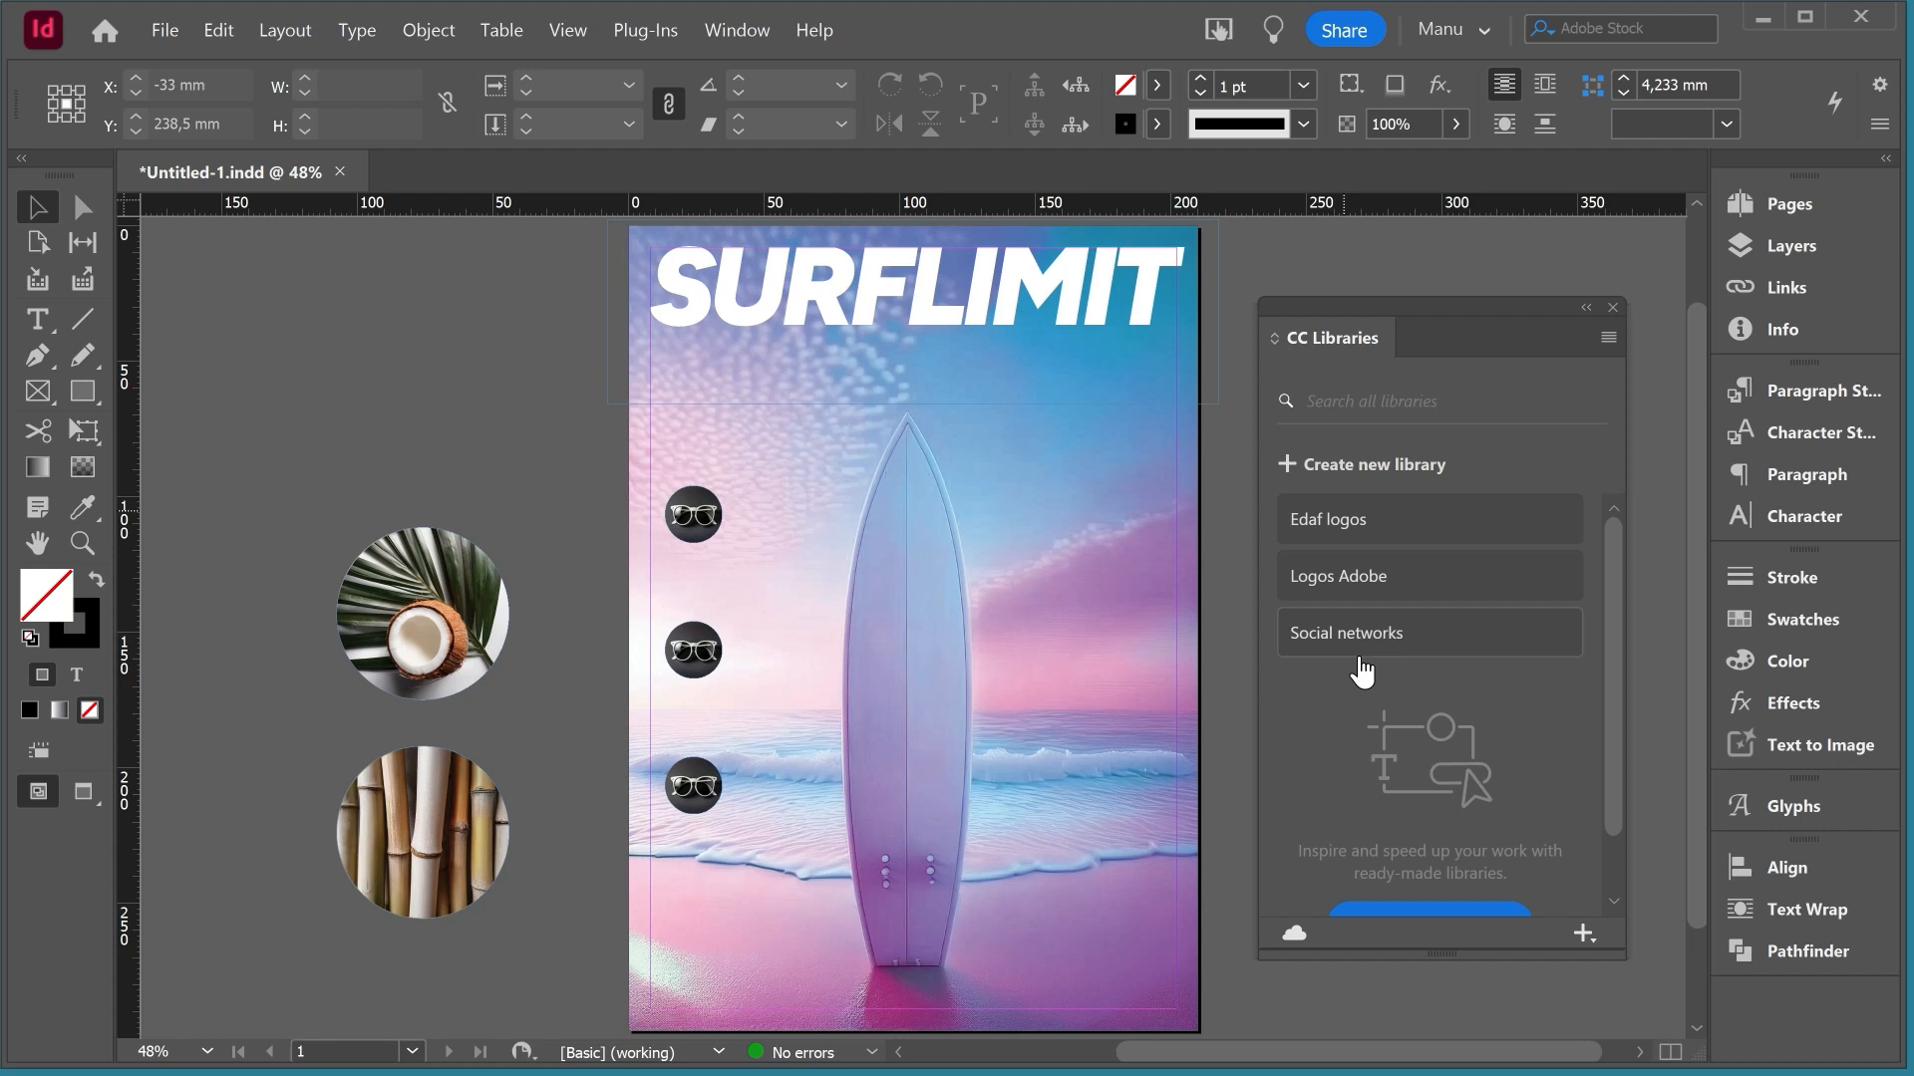
# Step: Create a new library named "Surf magazine"
pyautogui.click(1291, 470)
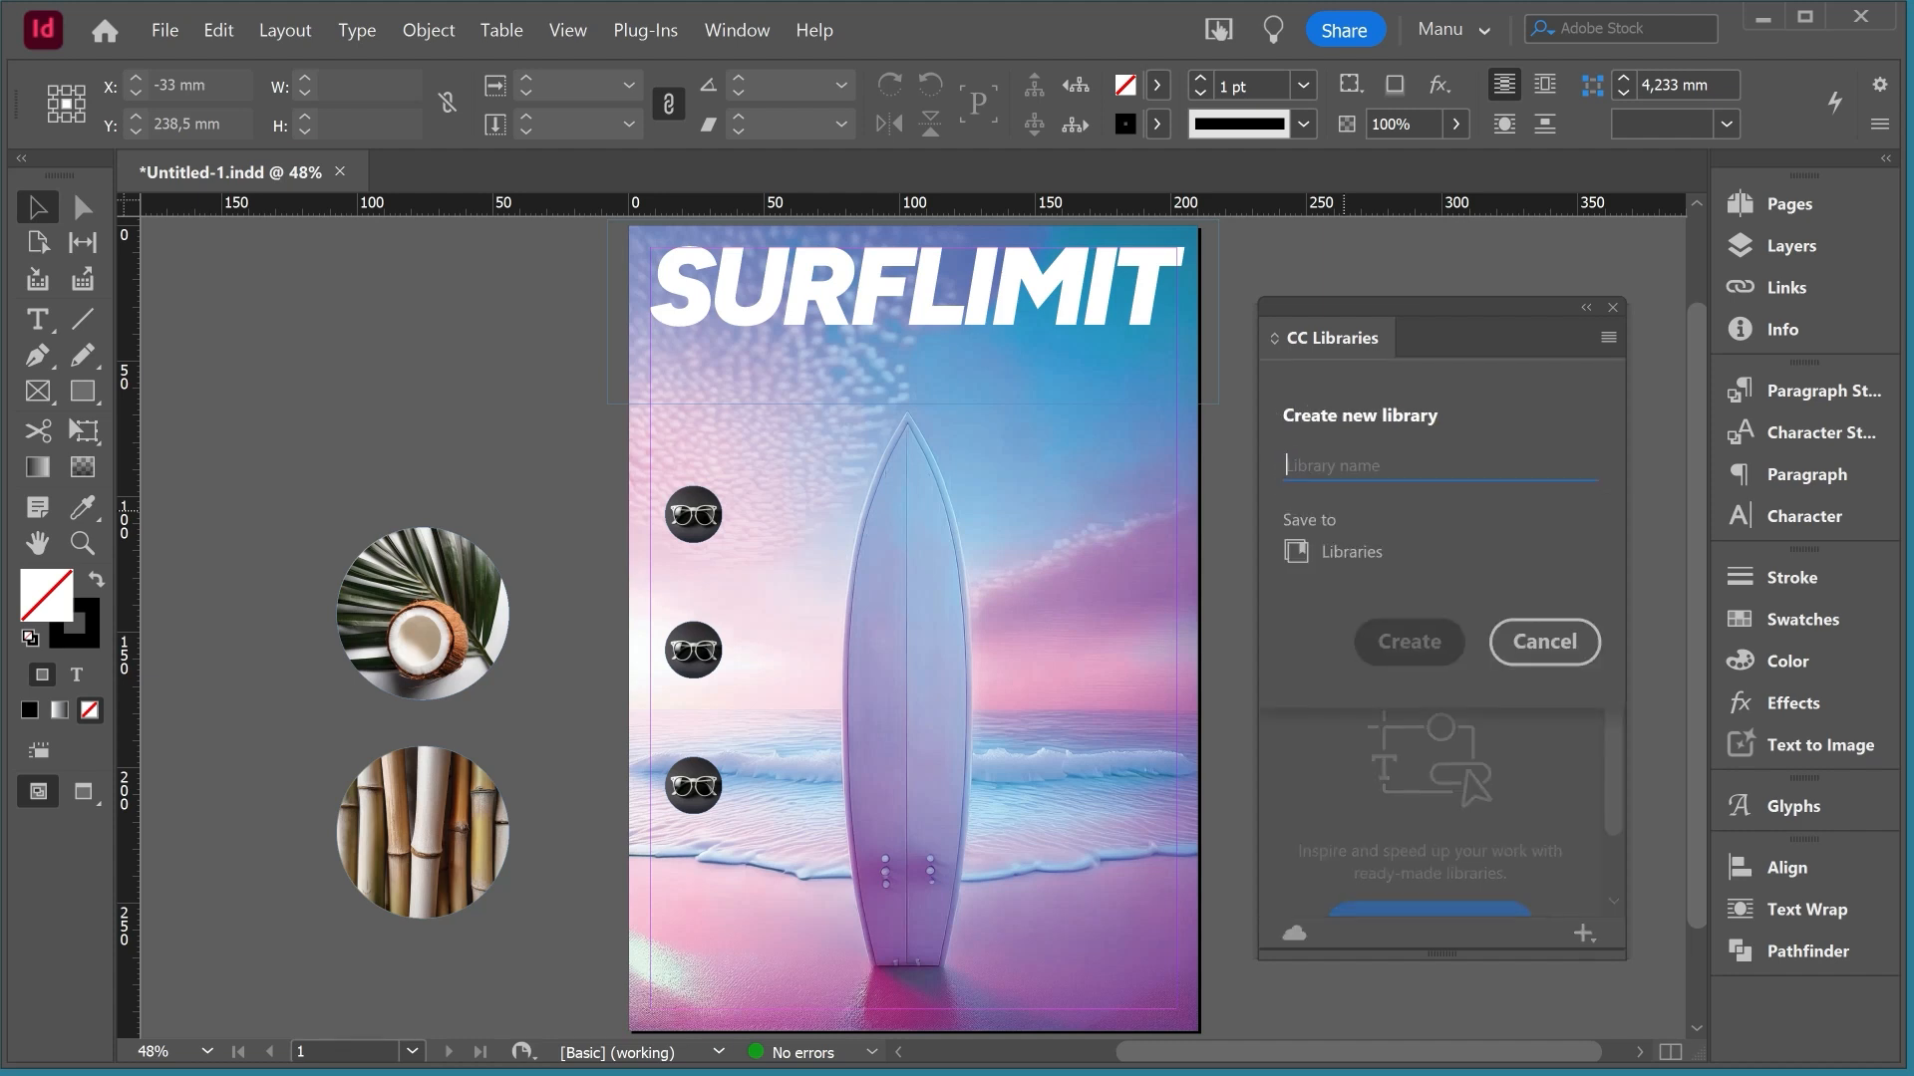
pyautogui.write('Surf magazine')
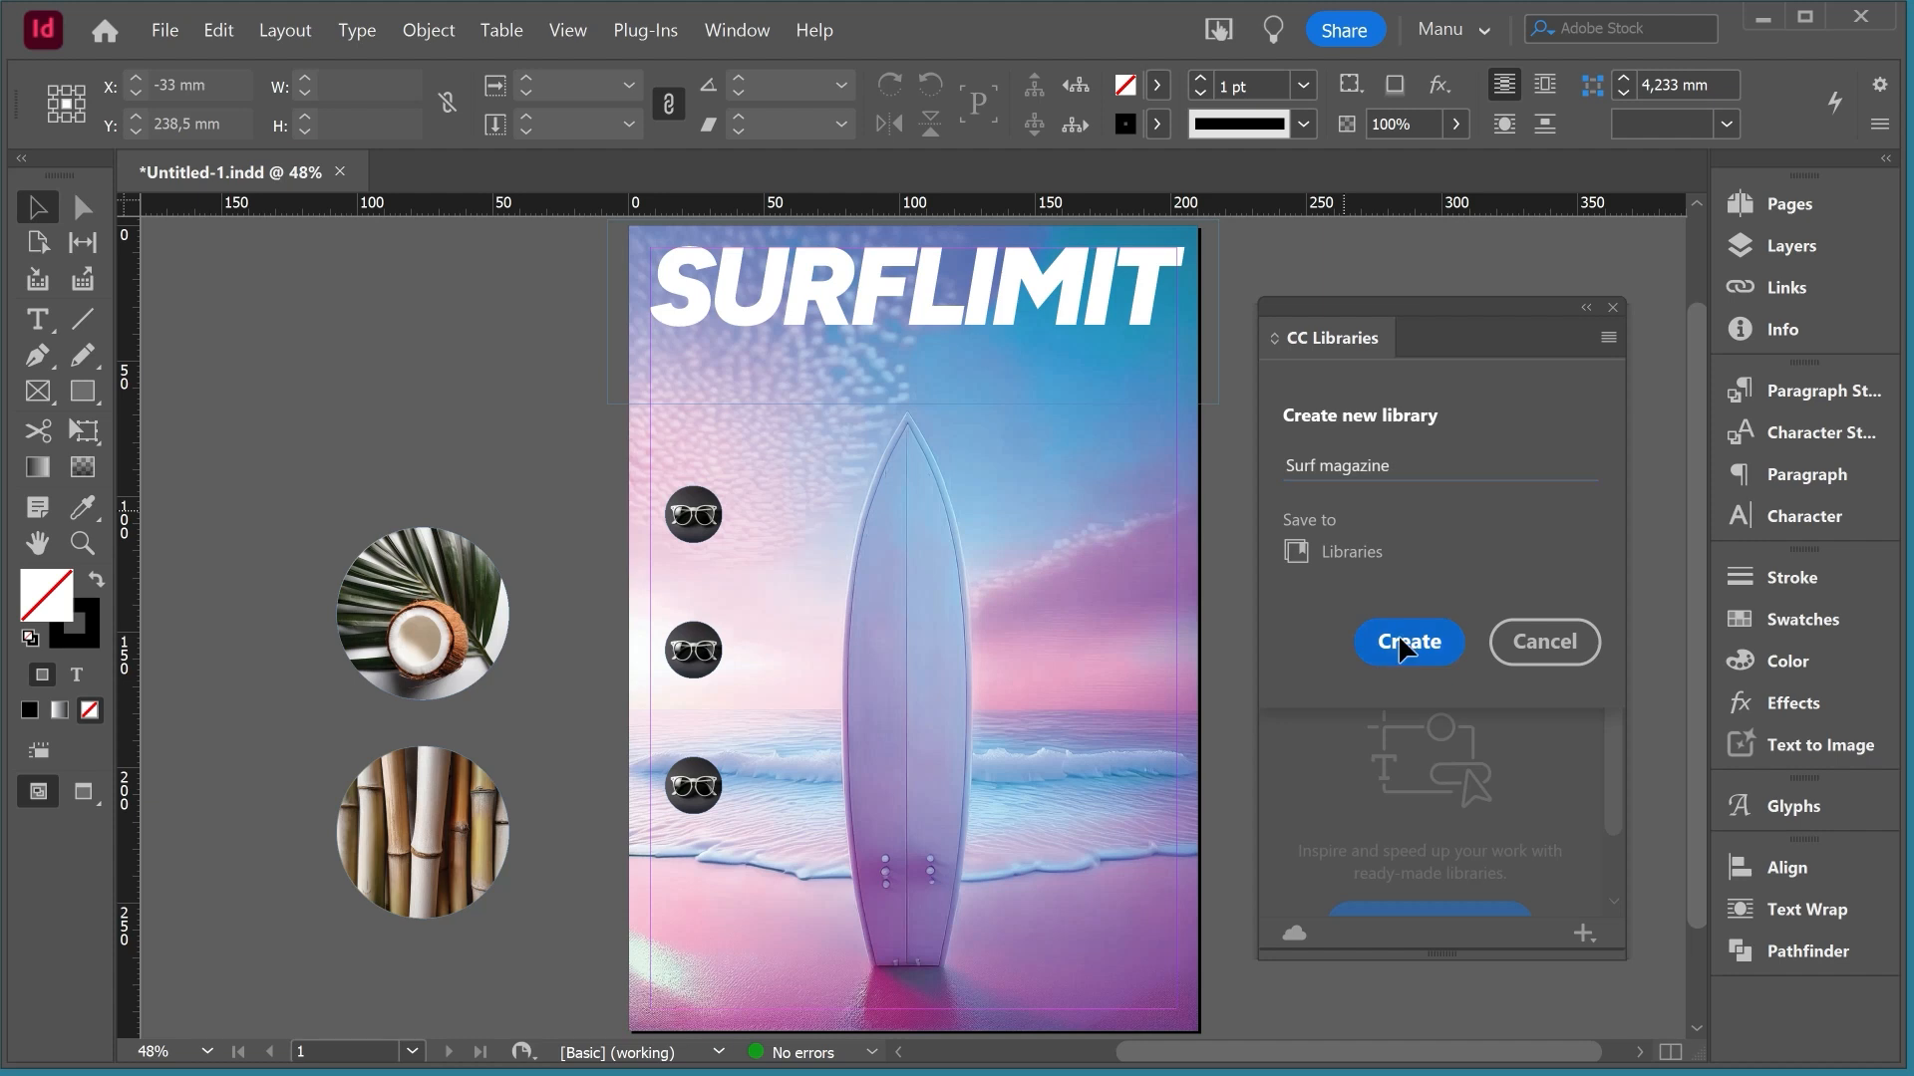
pyautogui.click(1397, 646)
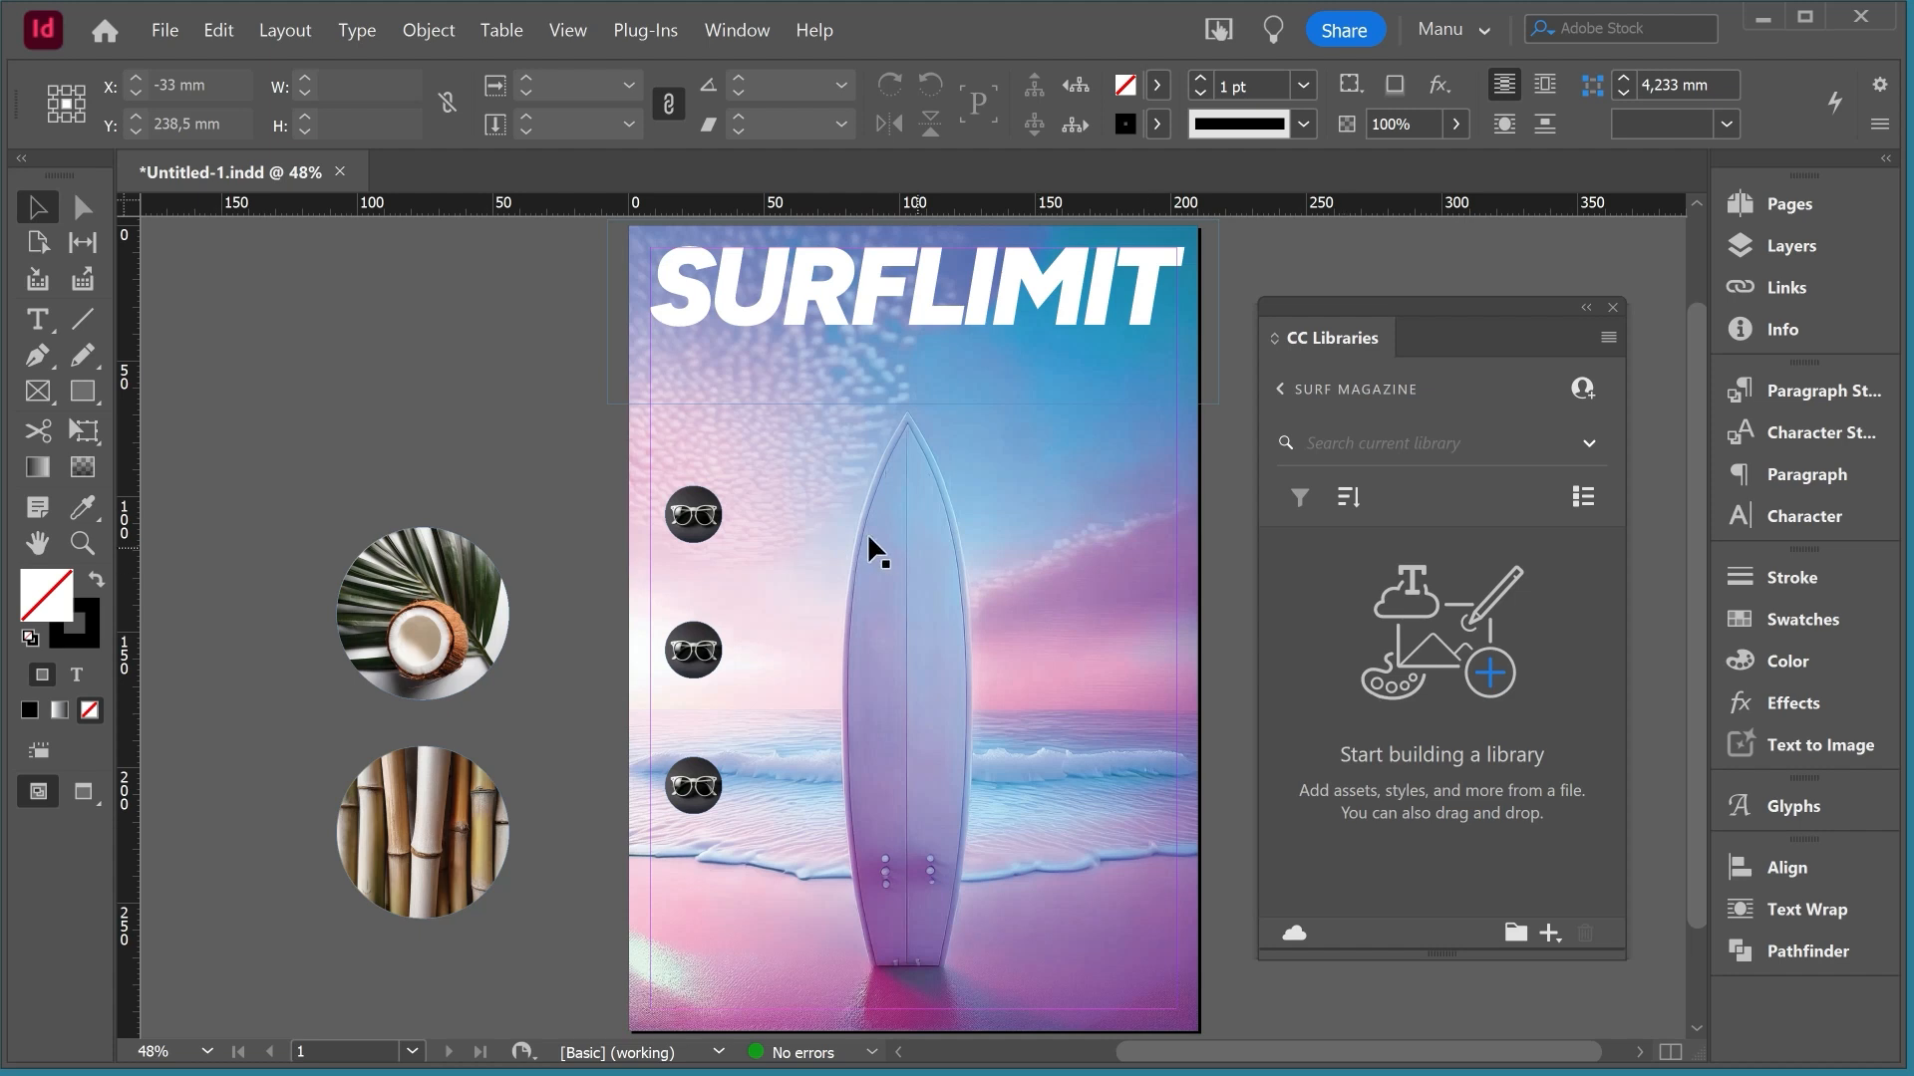
# Step: Add the topmost sunglasses image on the cover to the Surf magazine library and rename the asset "Sunglasses"
pyautogui.click(691, 517)
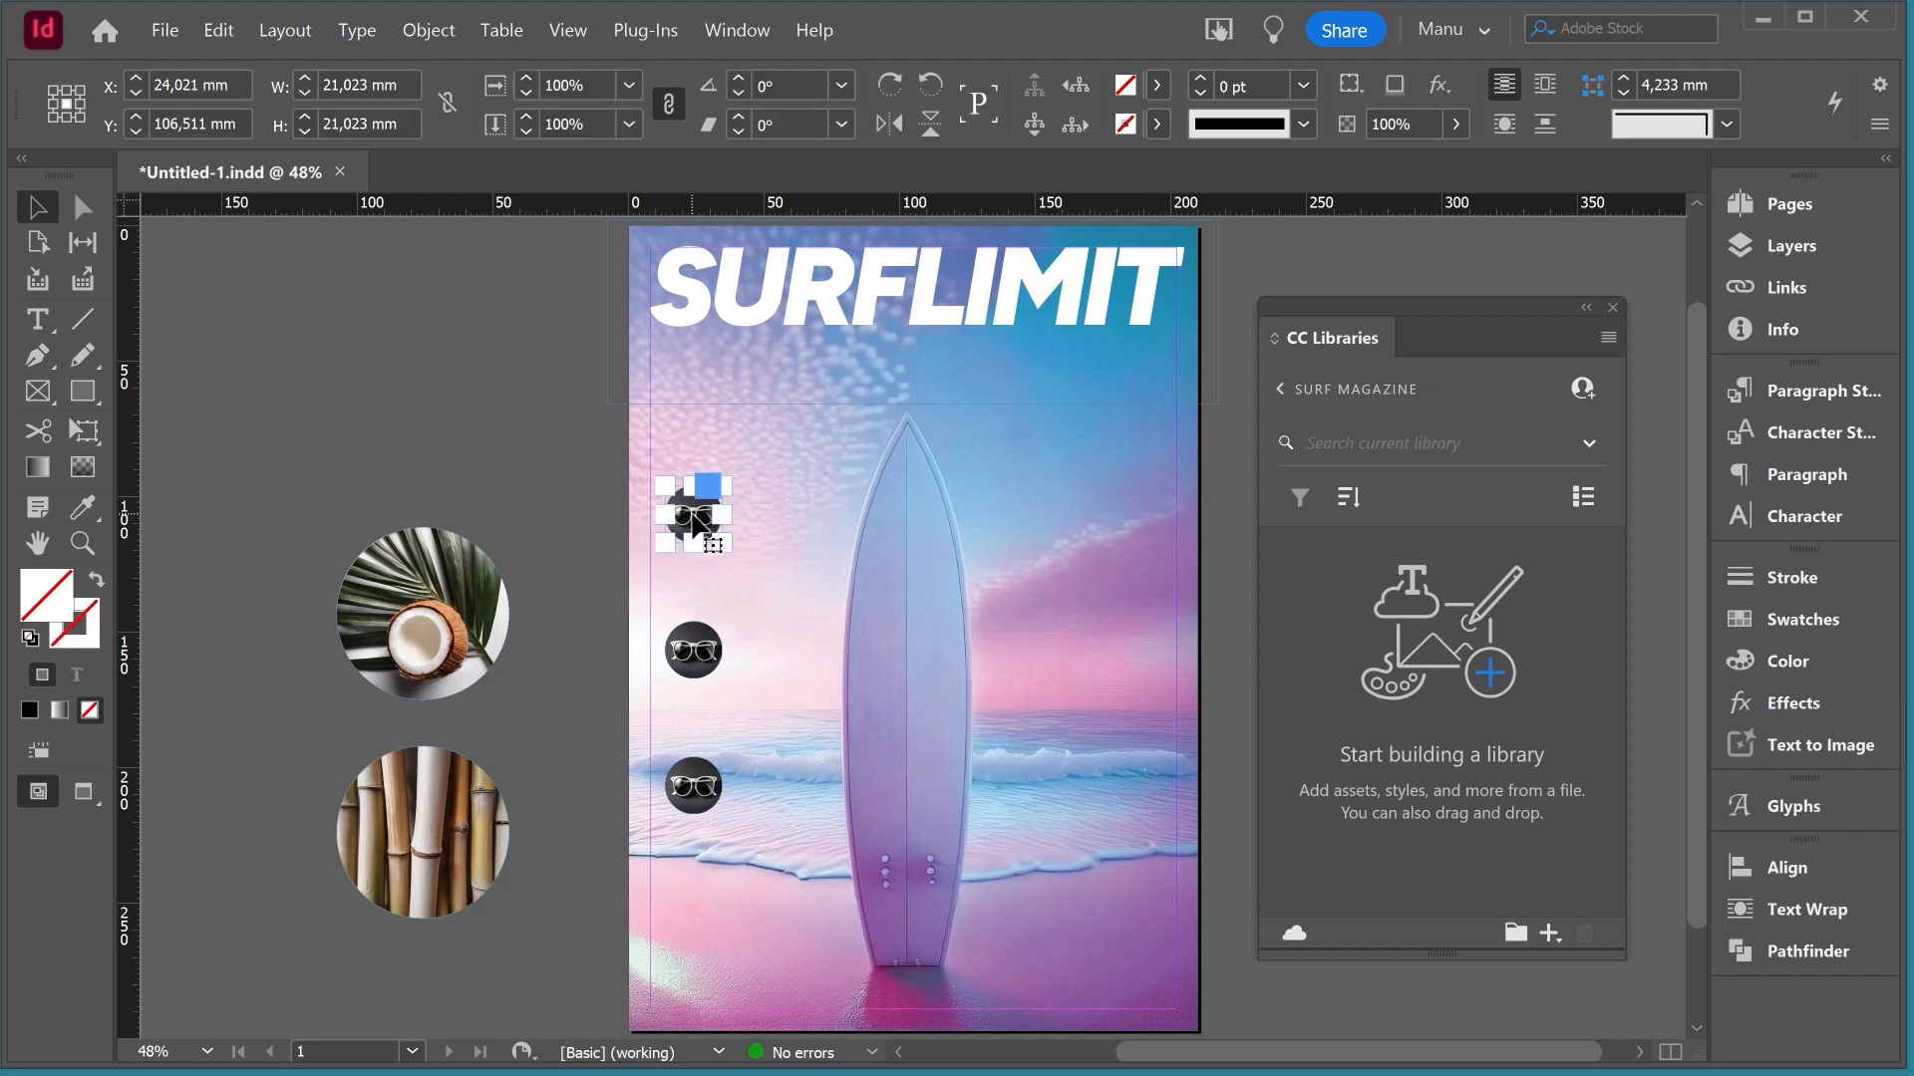
pyautogui.moveTo(694, 519); pyautogui.dragTo(1408, 679)
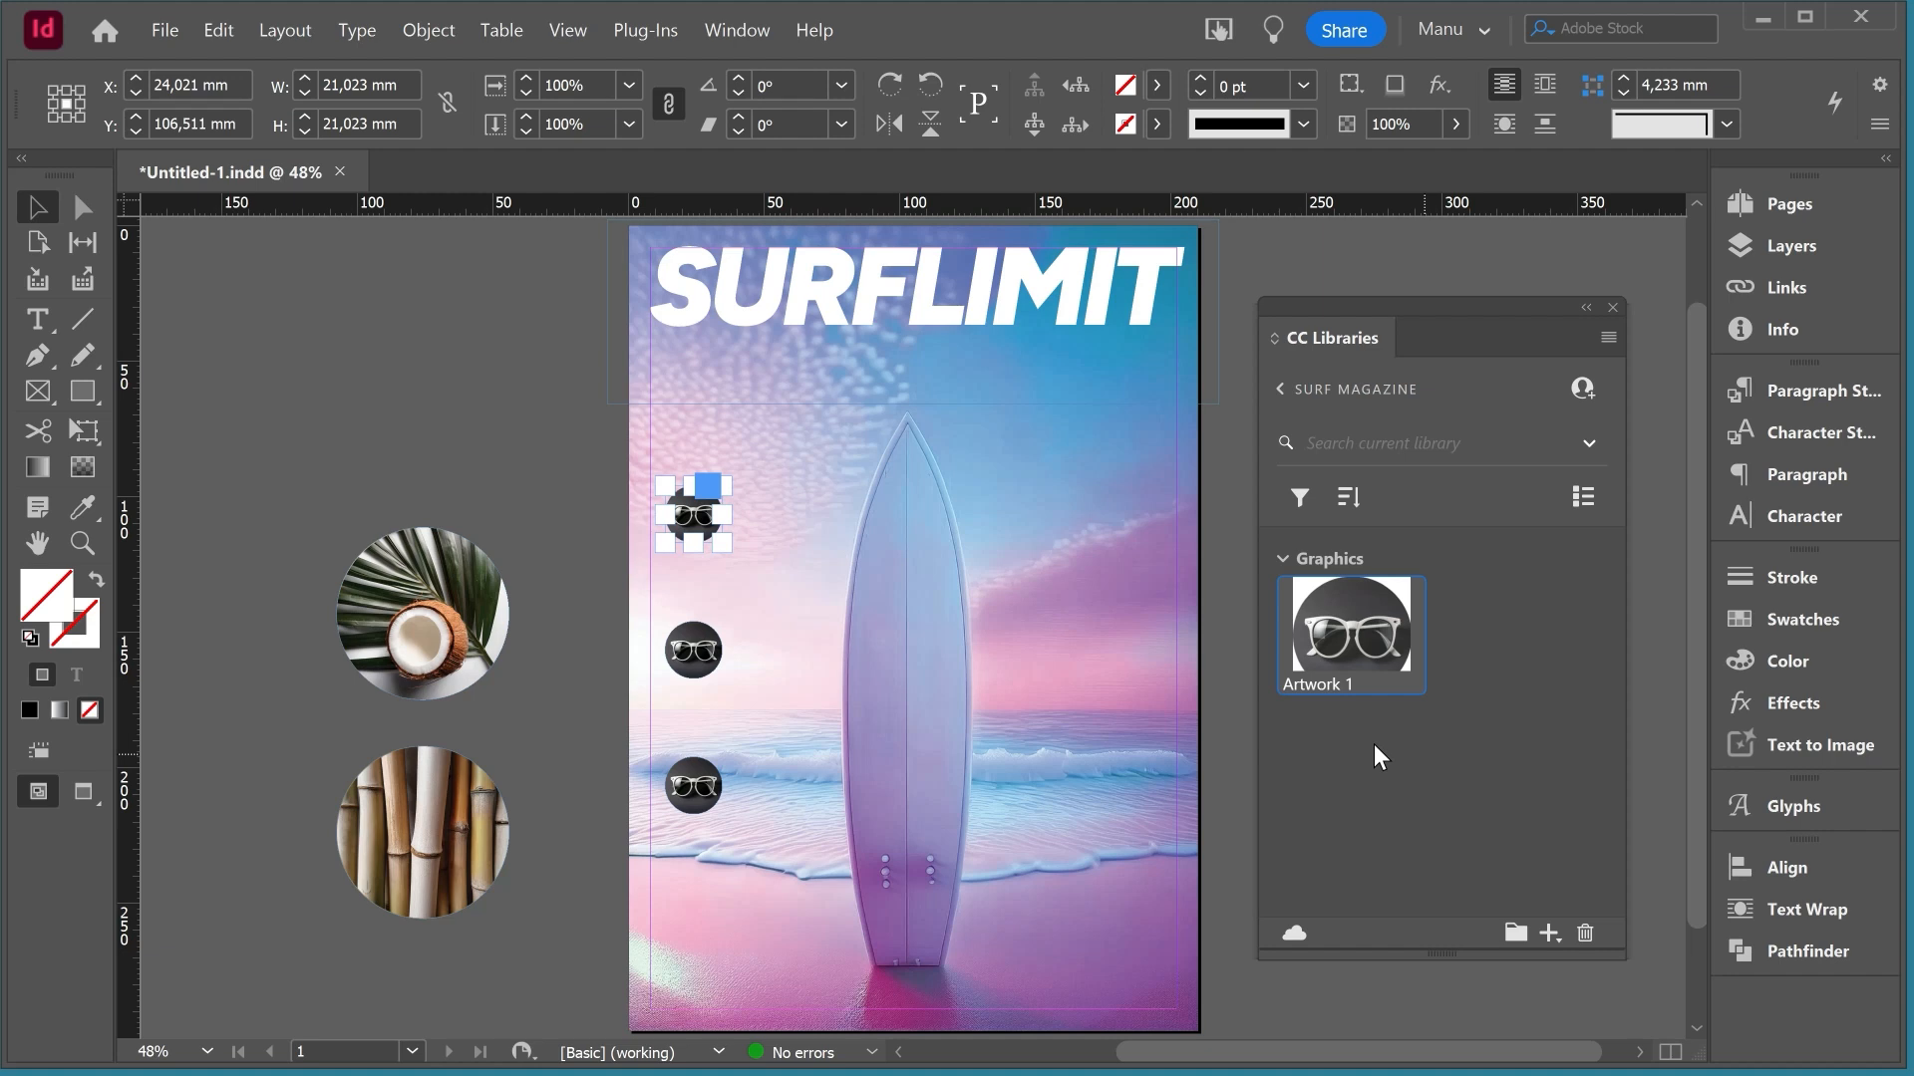
pyautogui.rightClick(1355, 653)
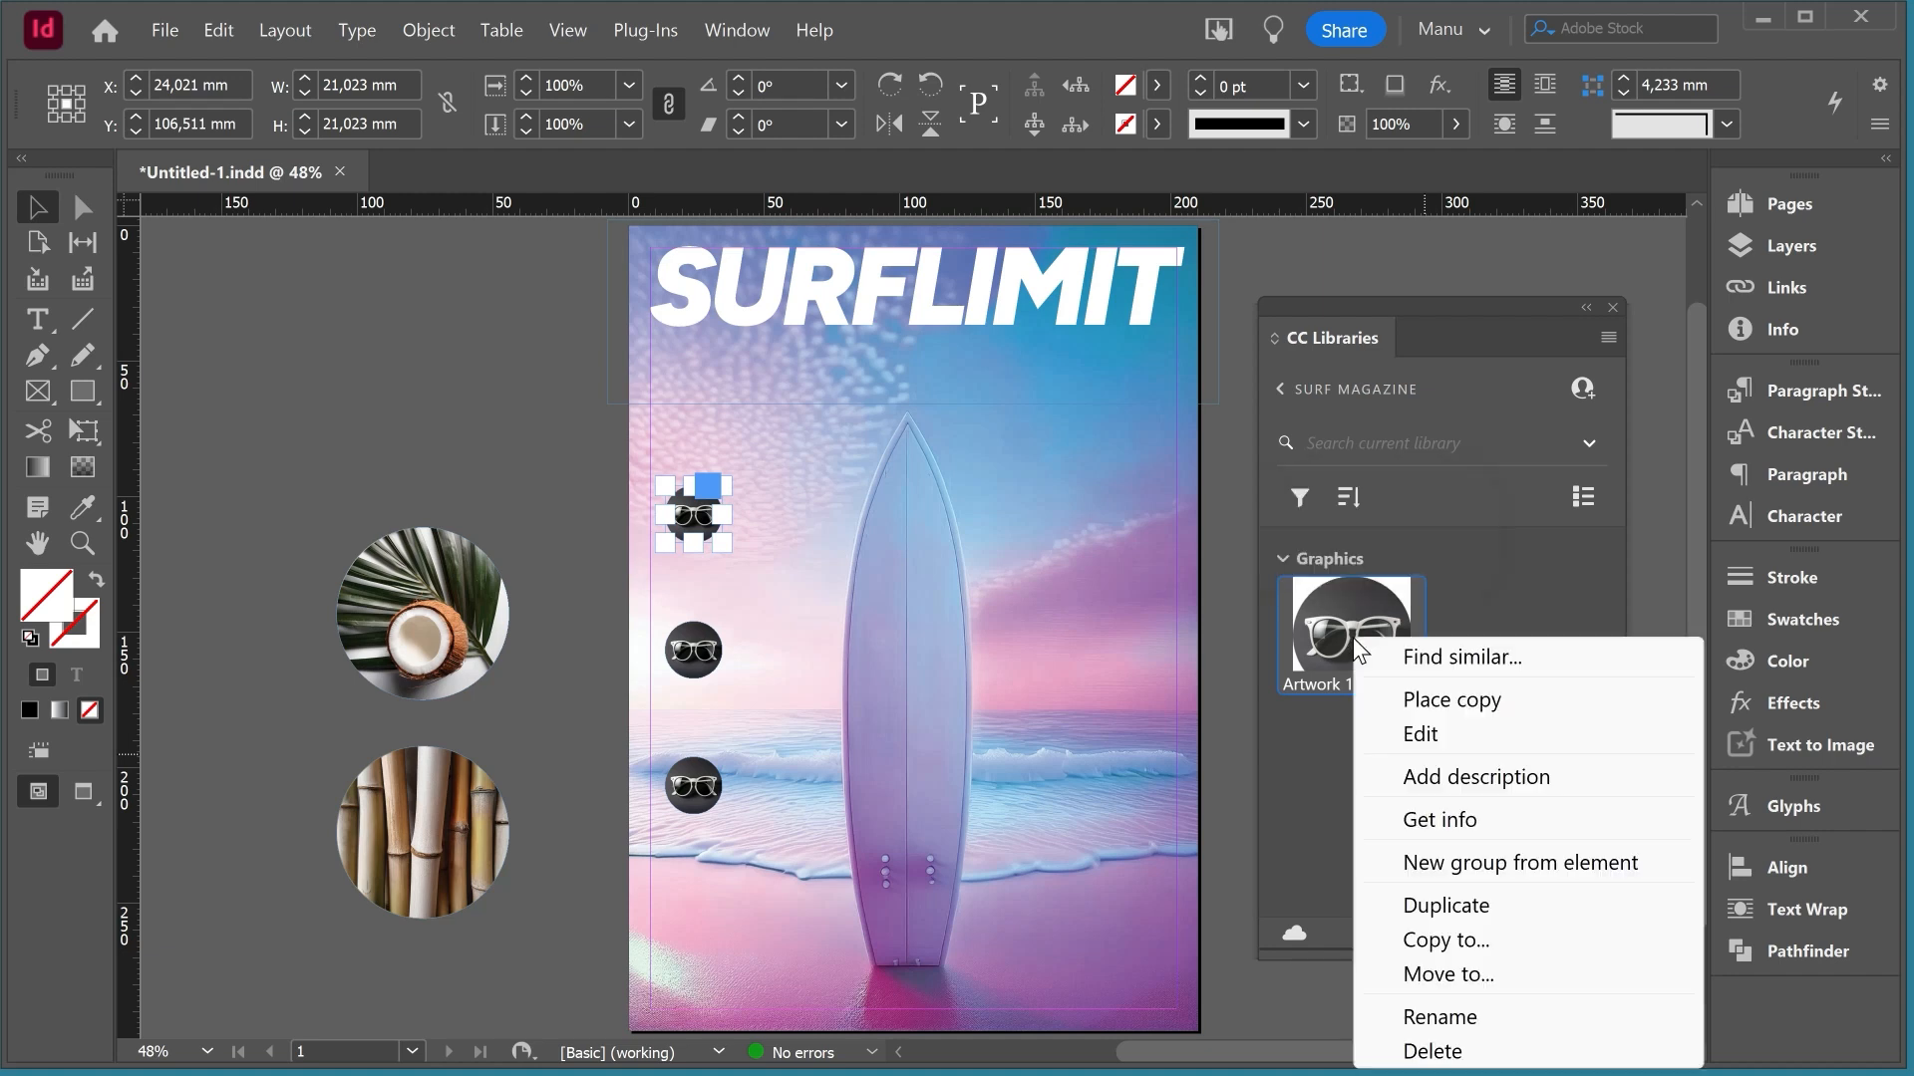
pyautogui.click(1450, 1015)
pyautogui.write('Sunglasses')
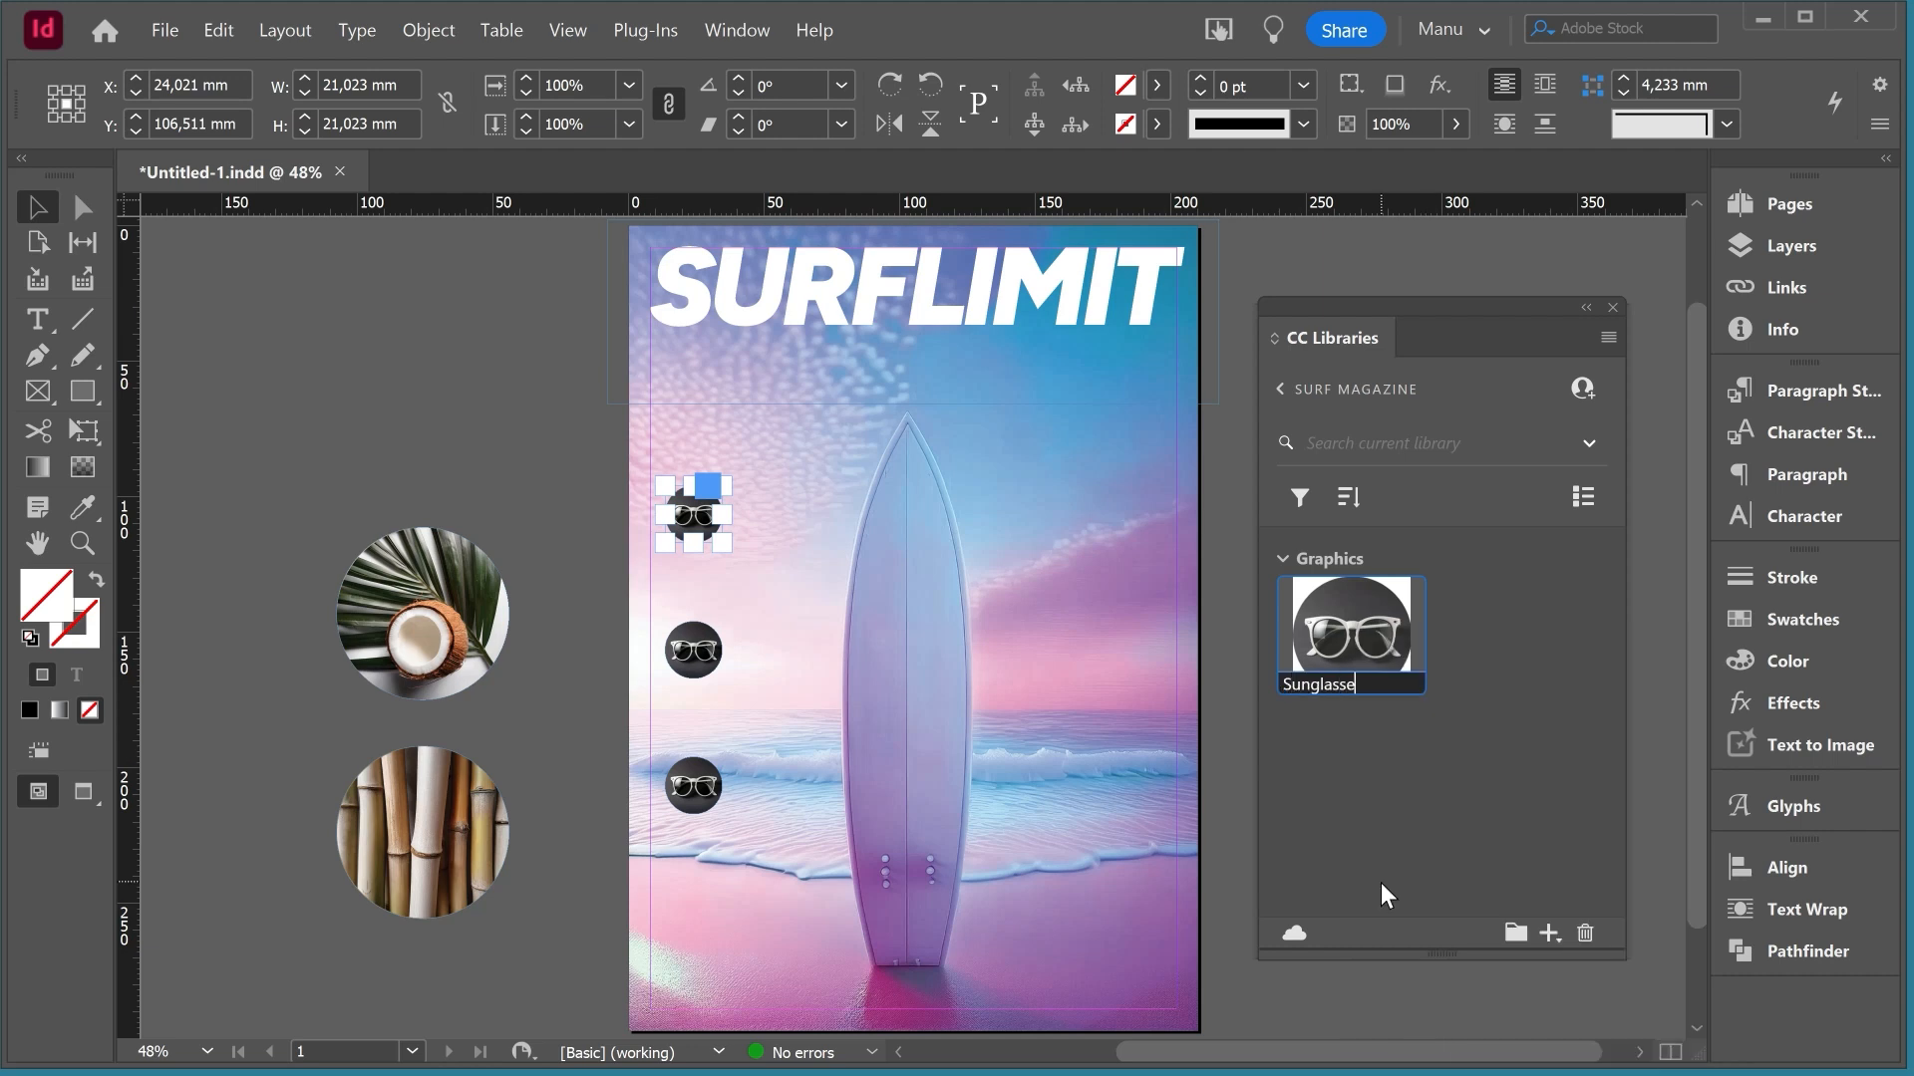
pyautogui.press('Return')
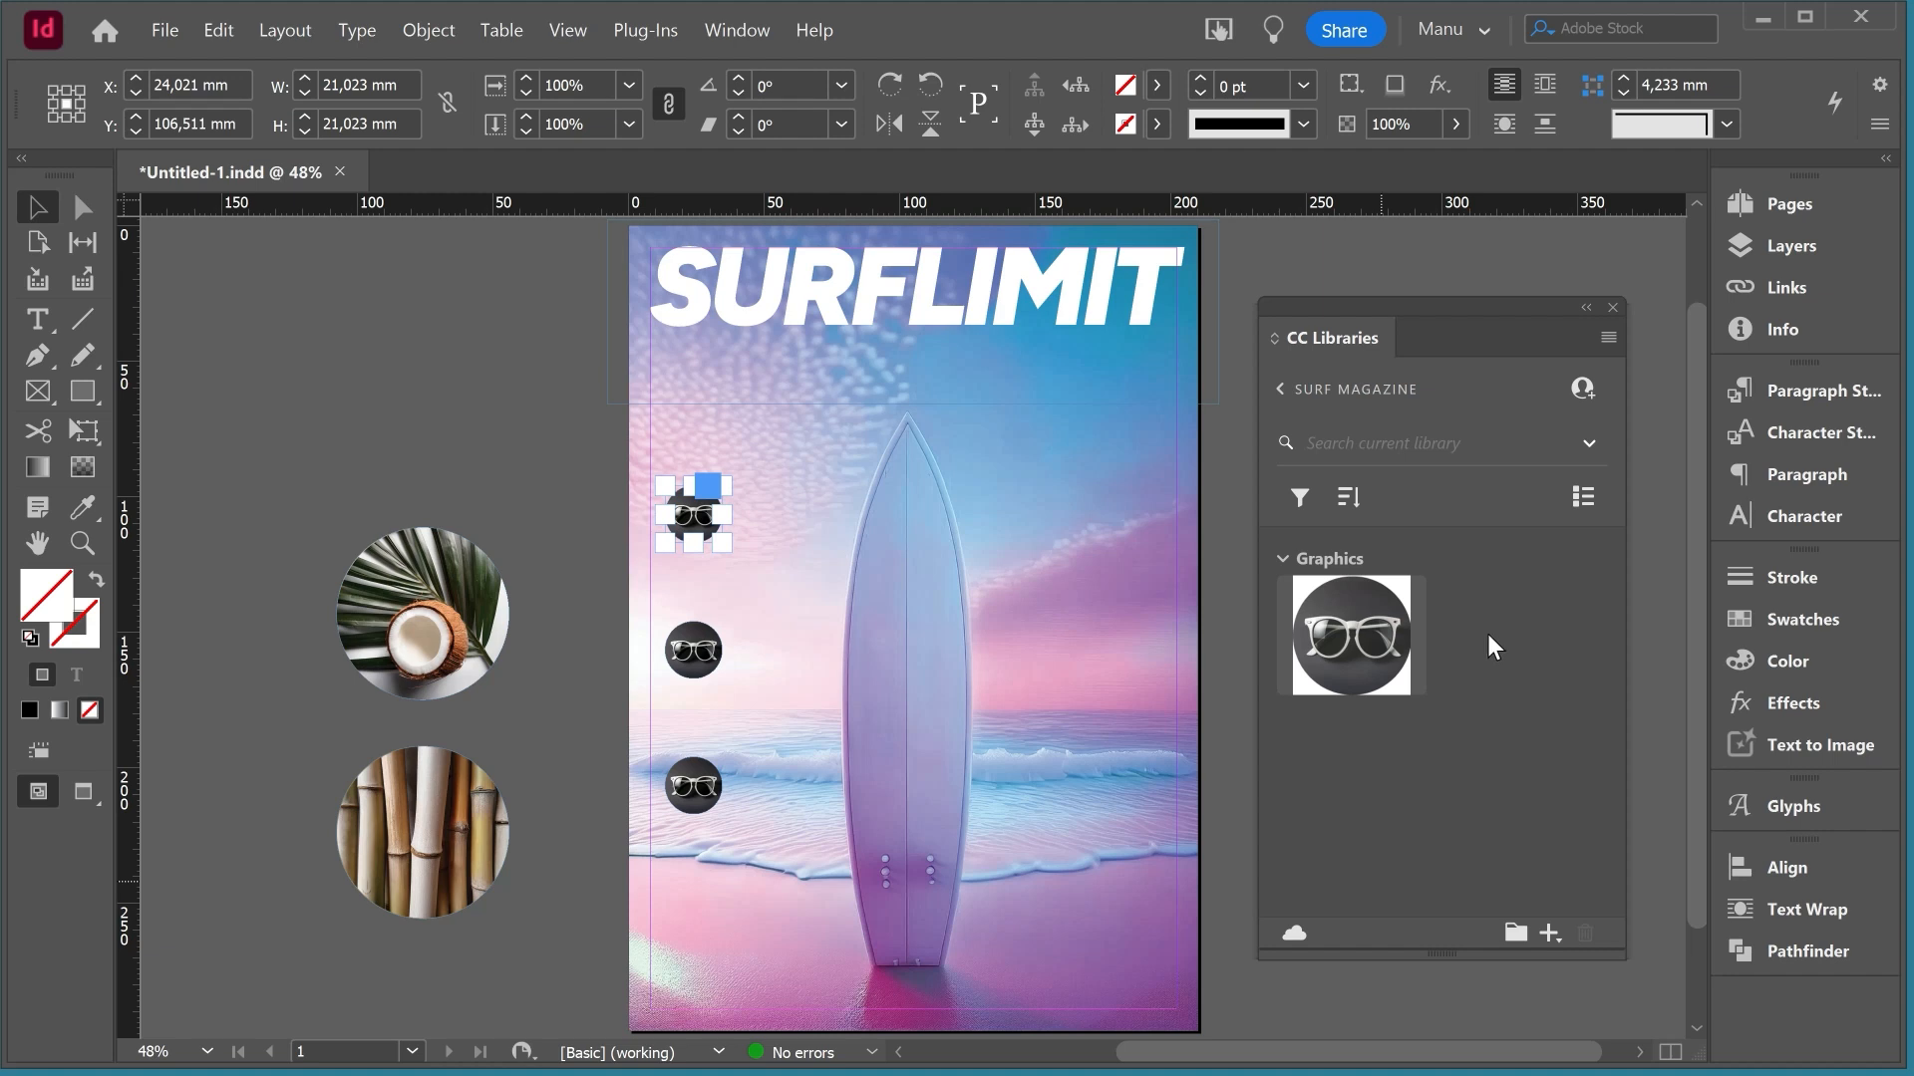
# Step: Add the coconut image from the pasteboard to the library as a graphic only and rename it "Coconut"
pyautogui.click(478, 482)
pyautogui.click(398, 578)
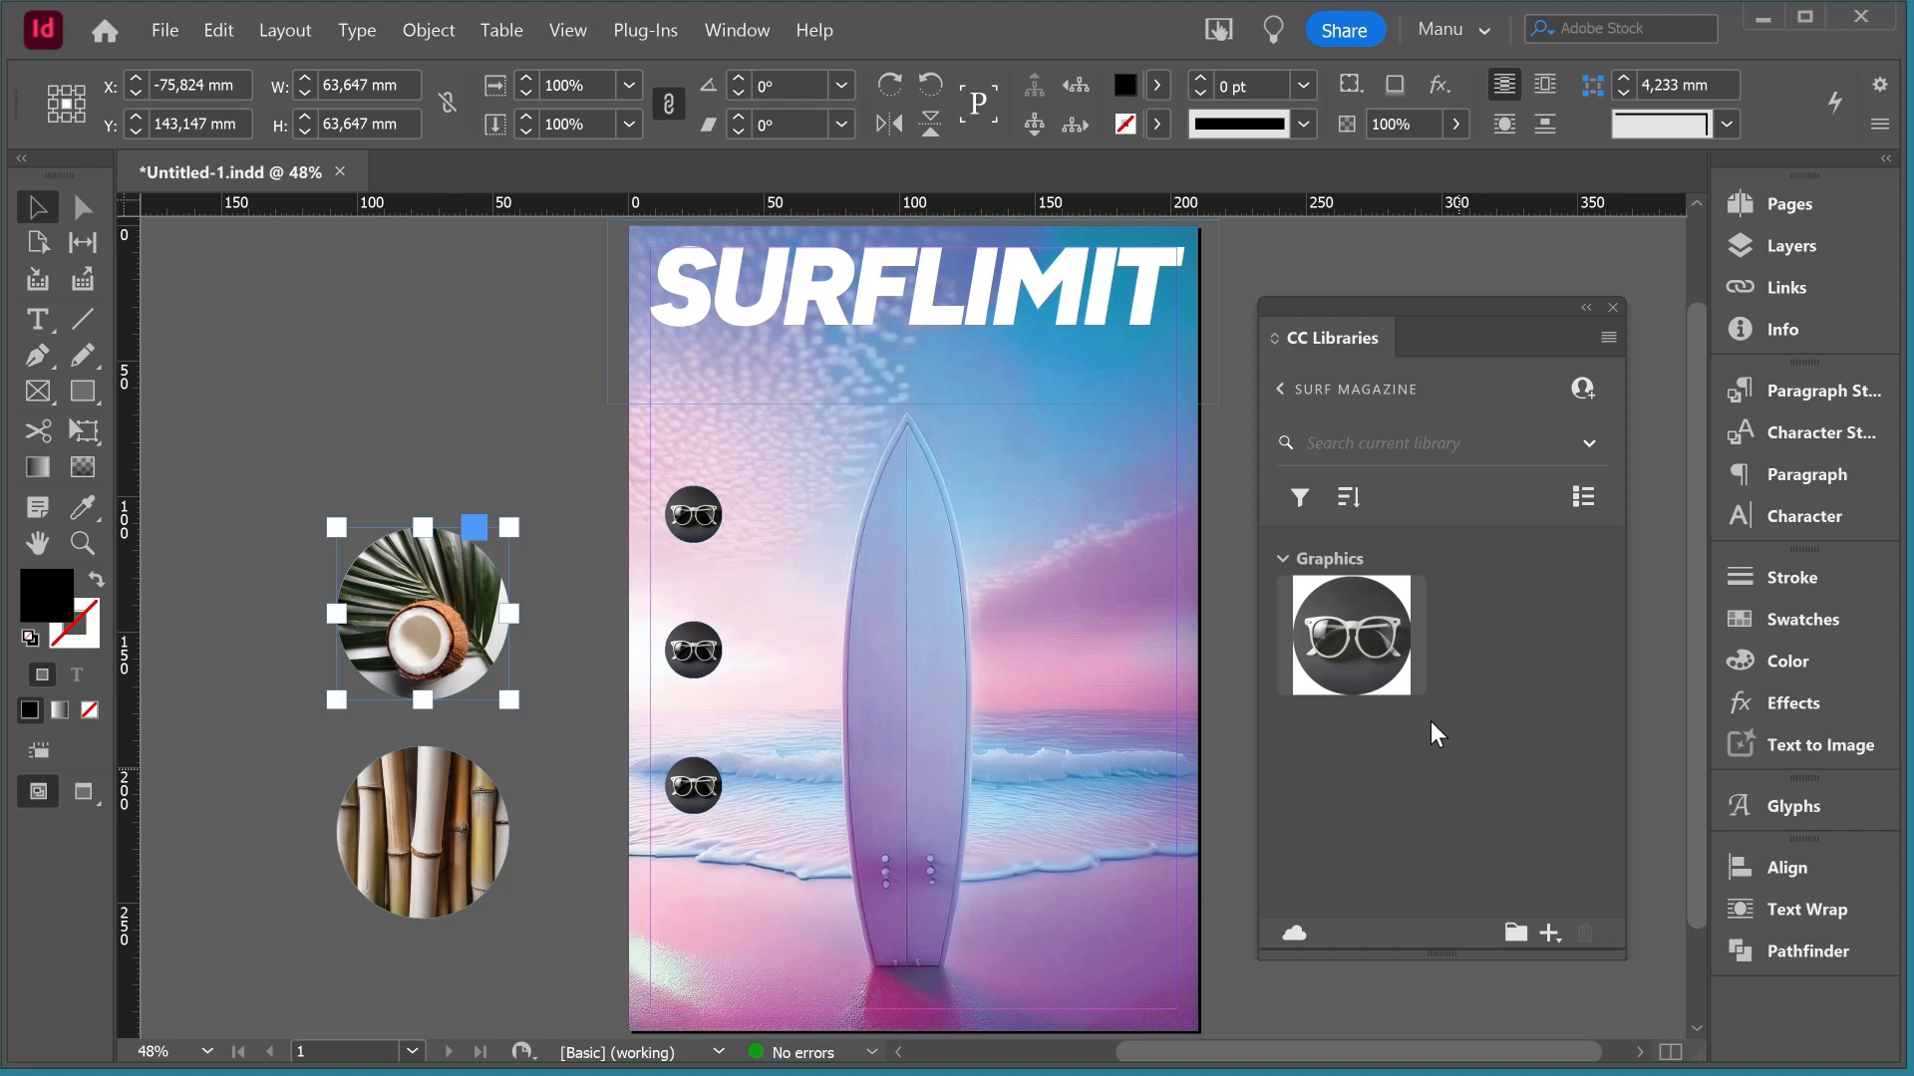
pyautogui.click(1549, 934)
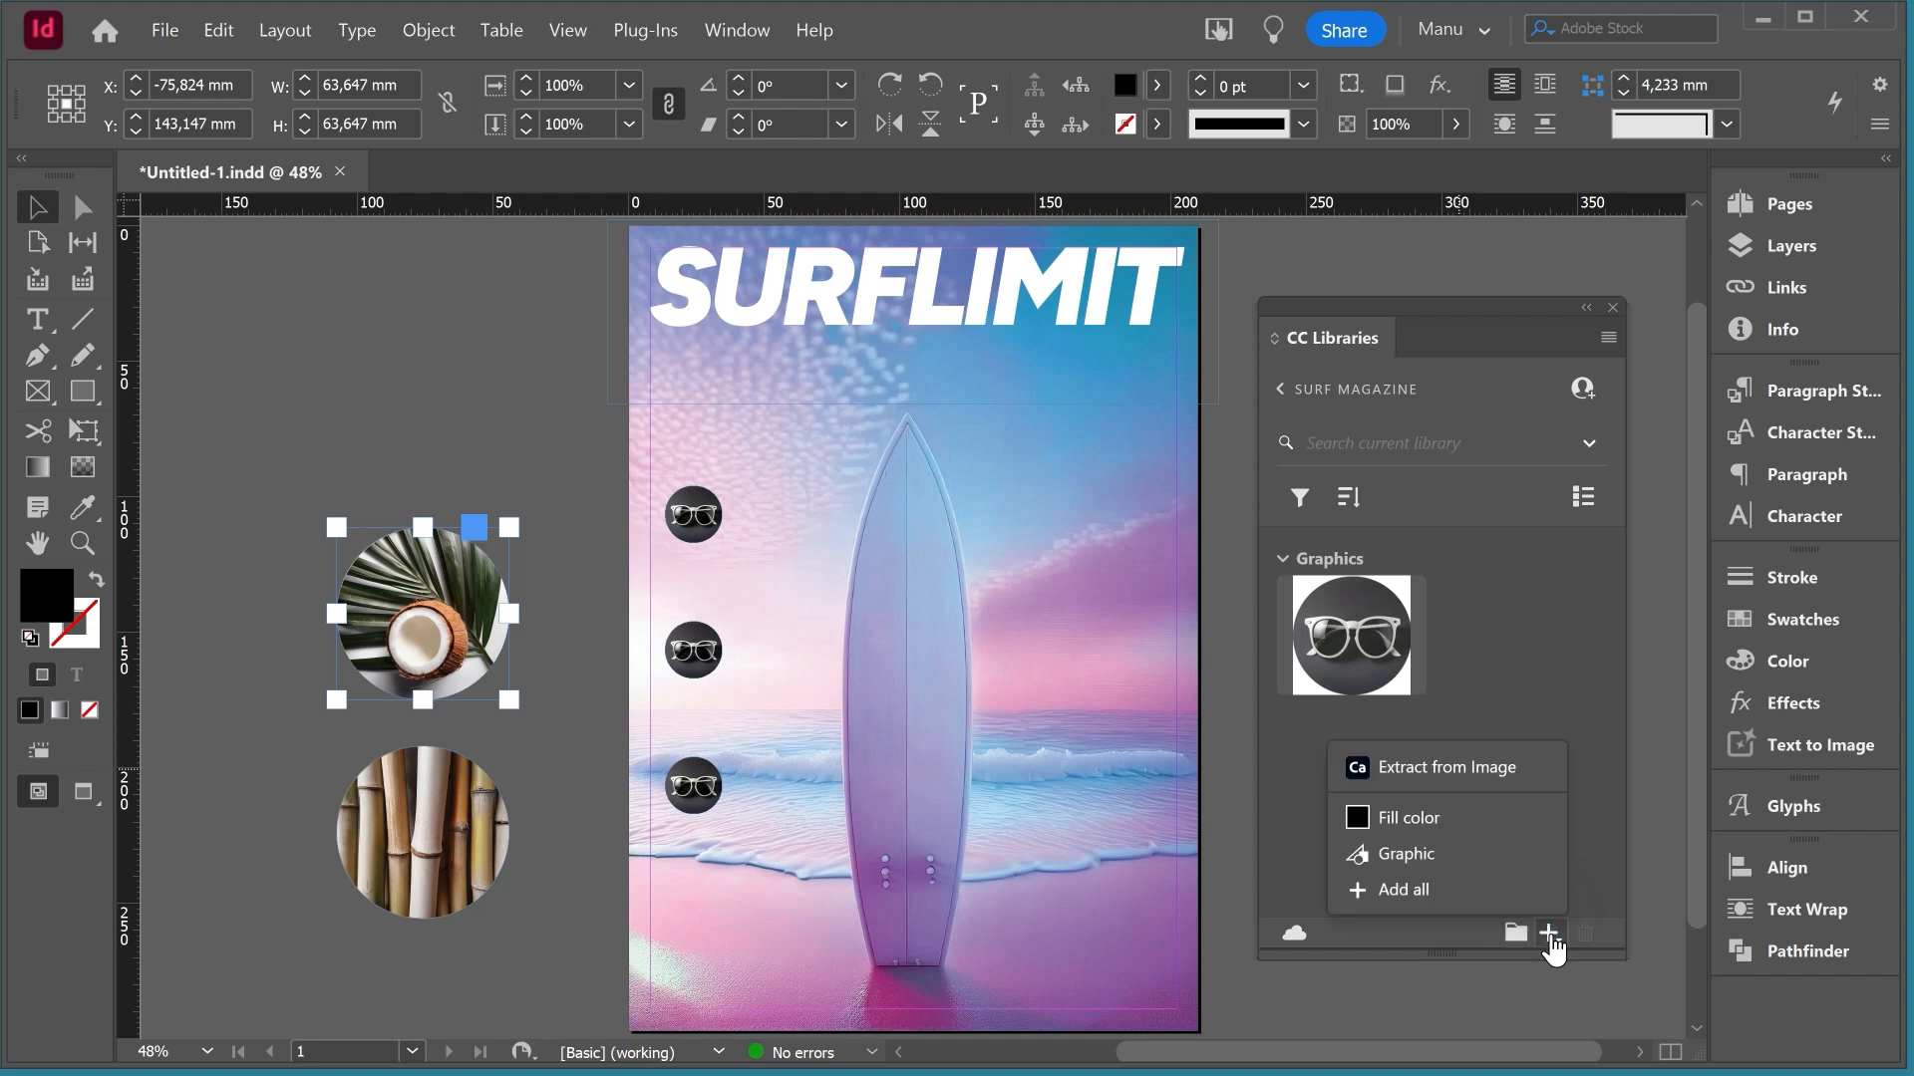
pyautogui.click(1402, 852)
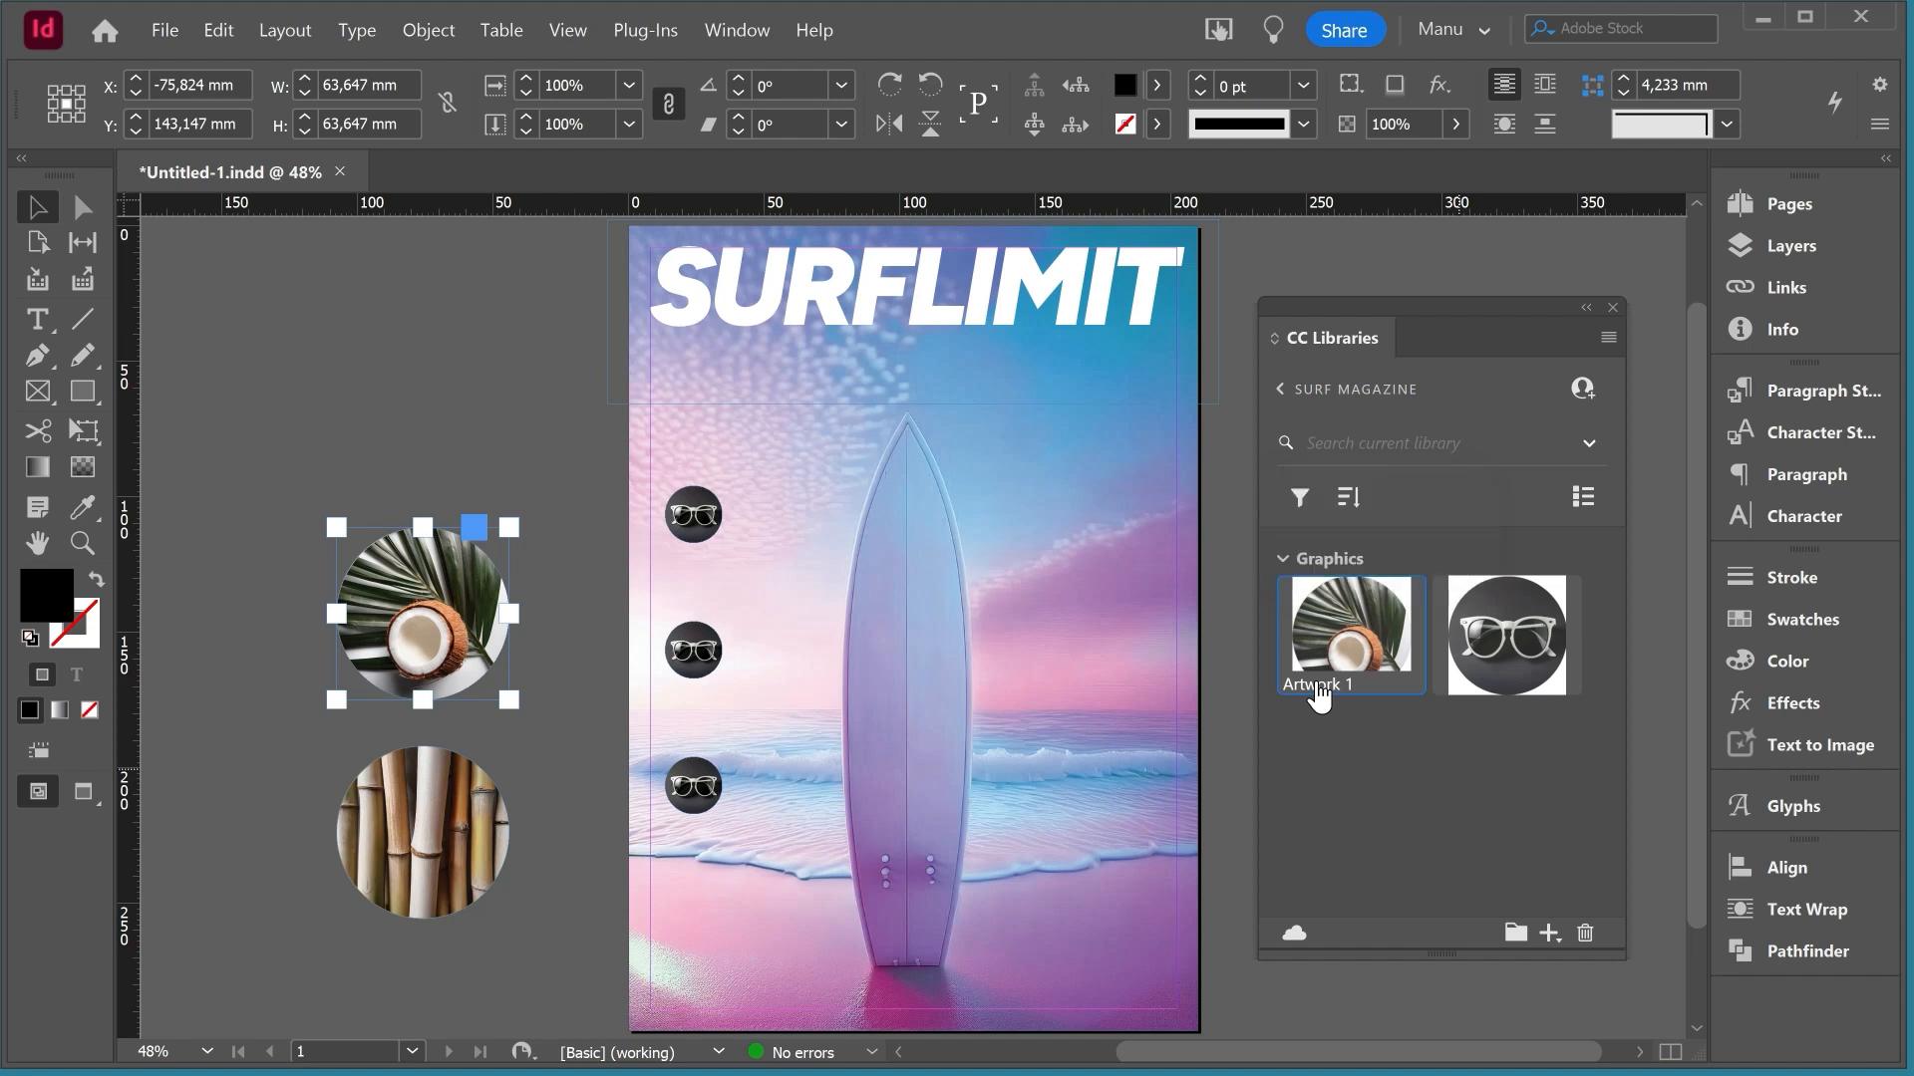
pyautogui.doubleClick(1315, 685)
pyautogui.write('Coconut')
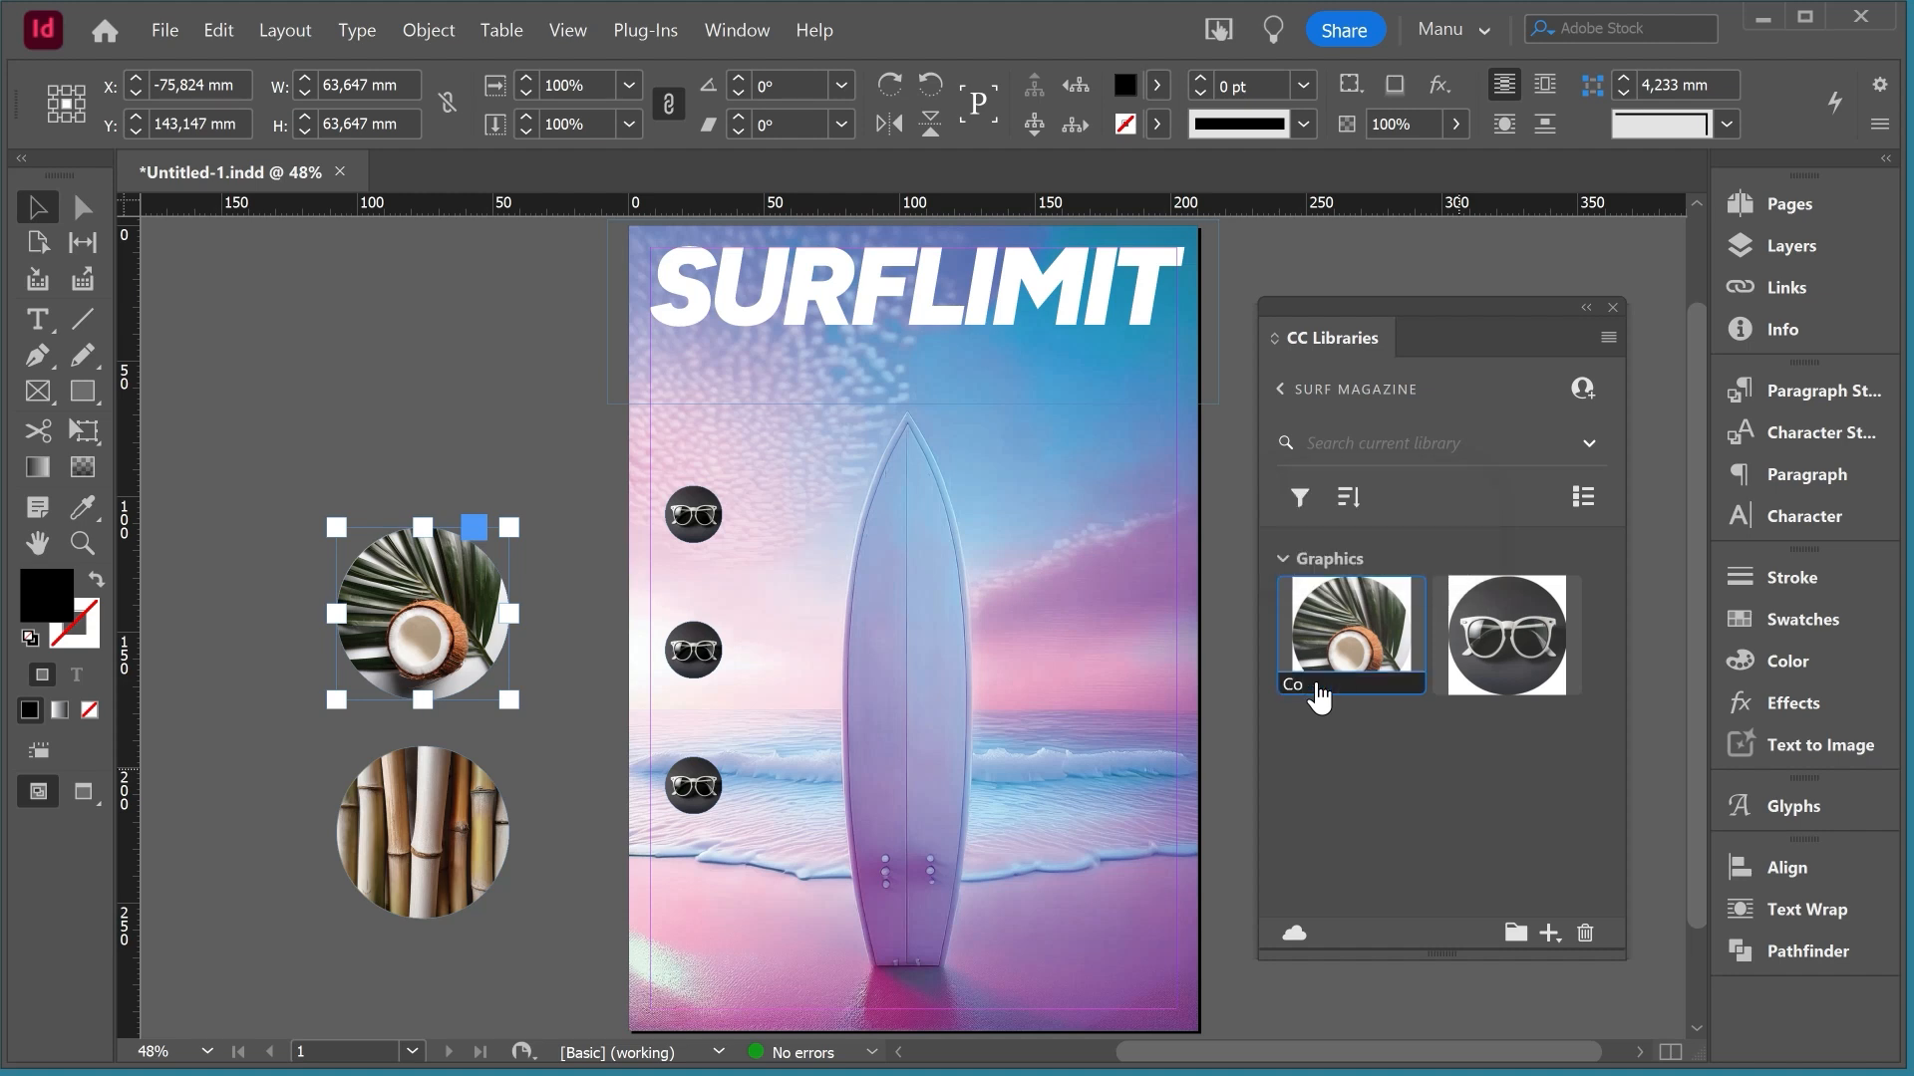
pyautogui.press('Return')
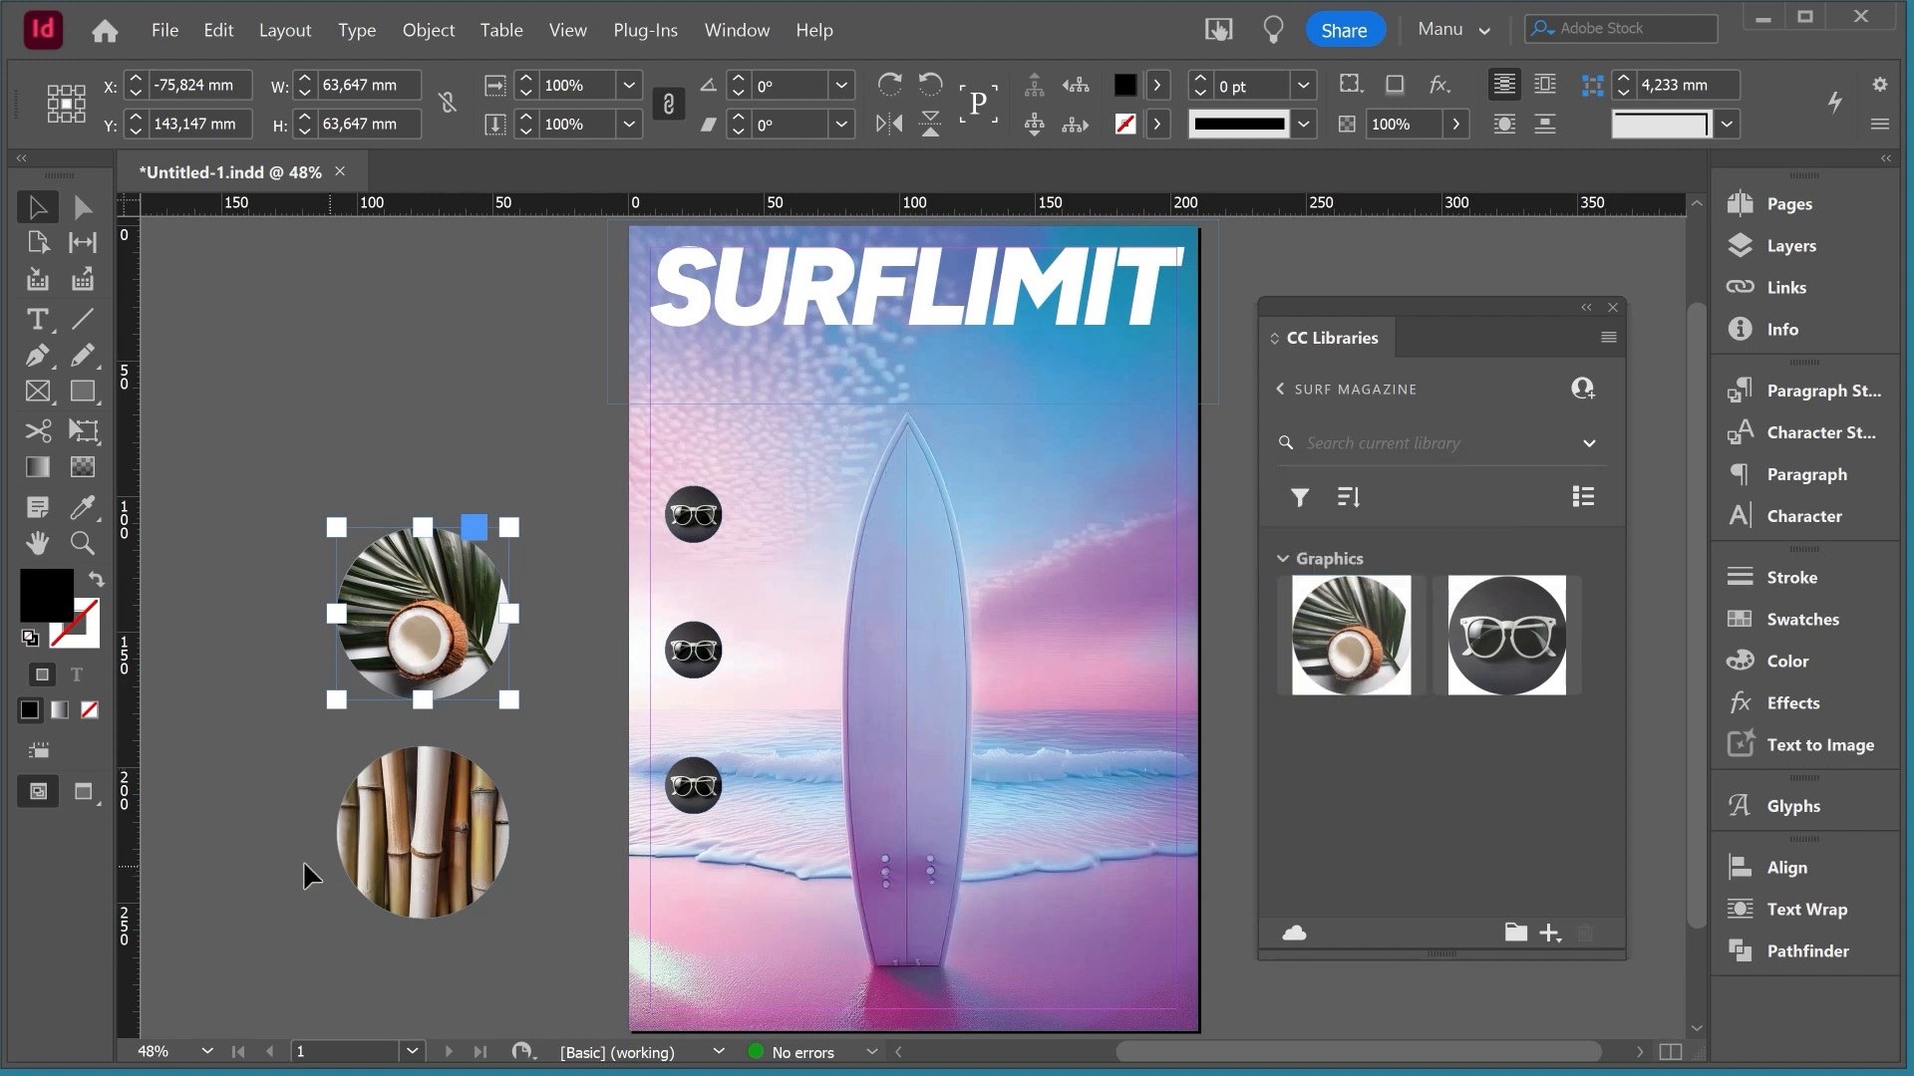
# Step: Add the bamboo image from the pasteboard to the library and rename it "Bamboo texture"
pyautogui.moveTo(409, 877); pyautogui.dragTo(1407, 760)
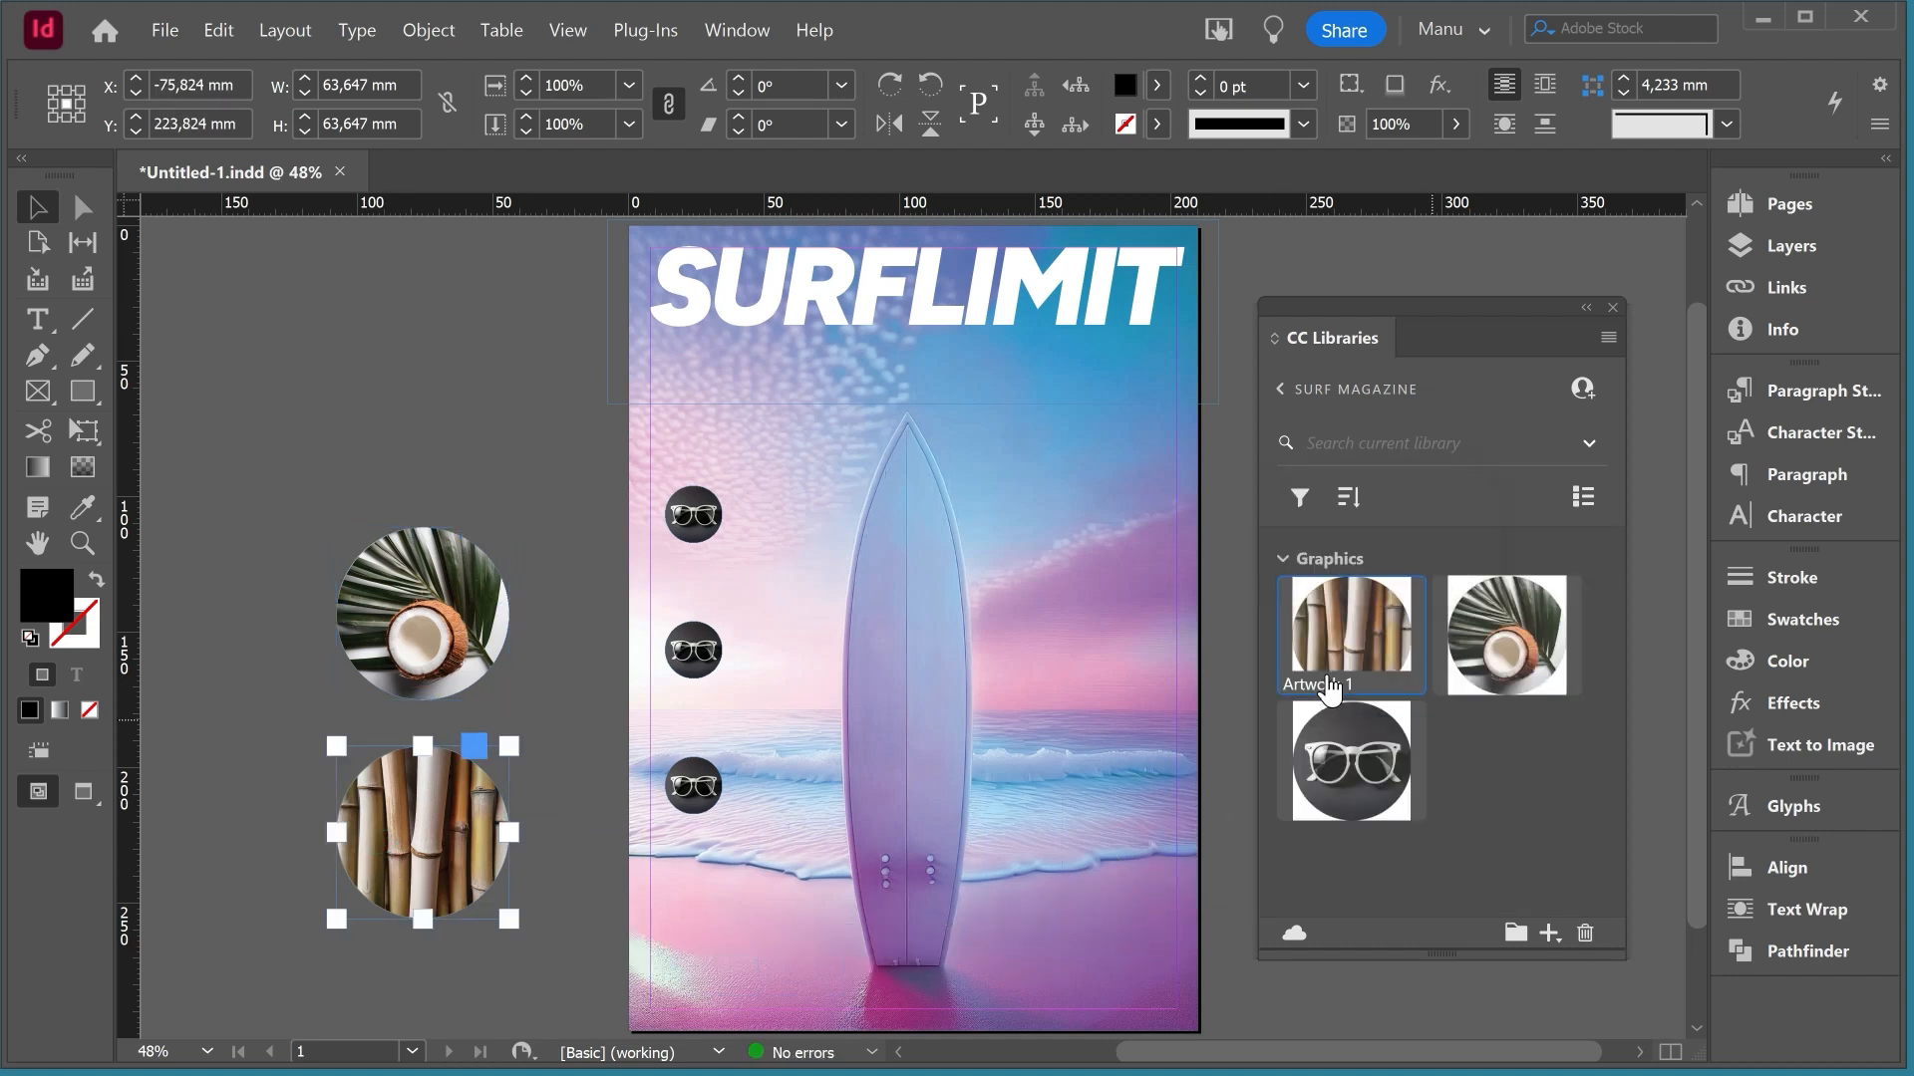
pyautogui.doubleClick(1321, 686)
pyautogui.write('Bamboo')
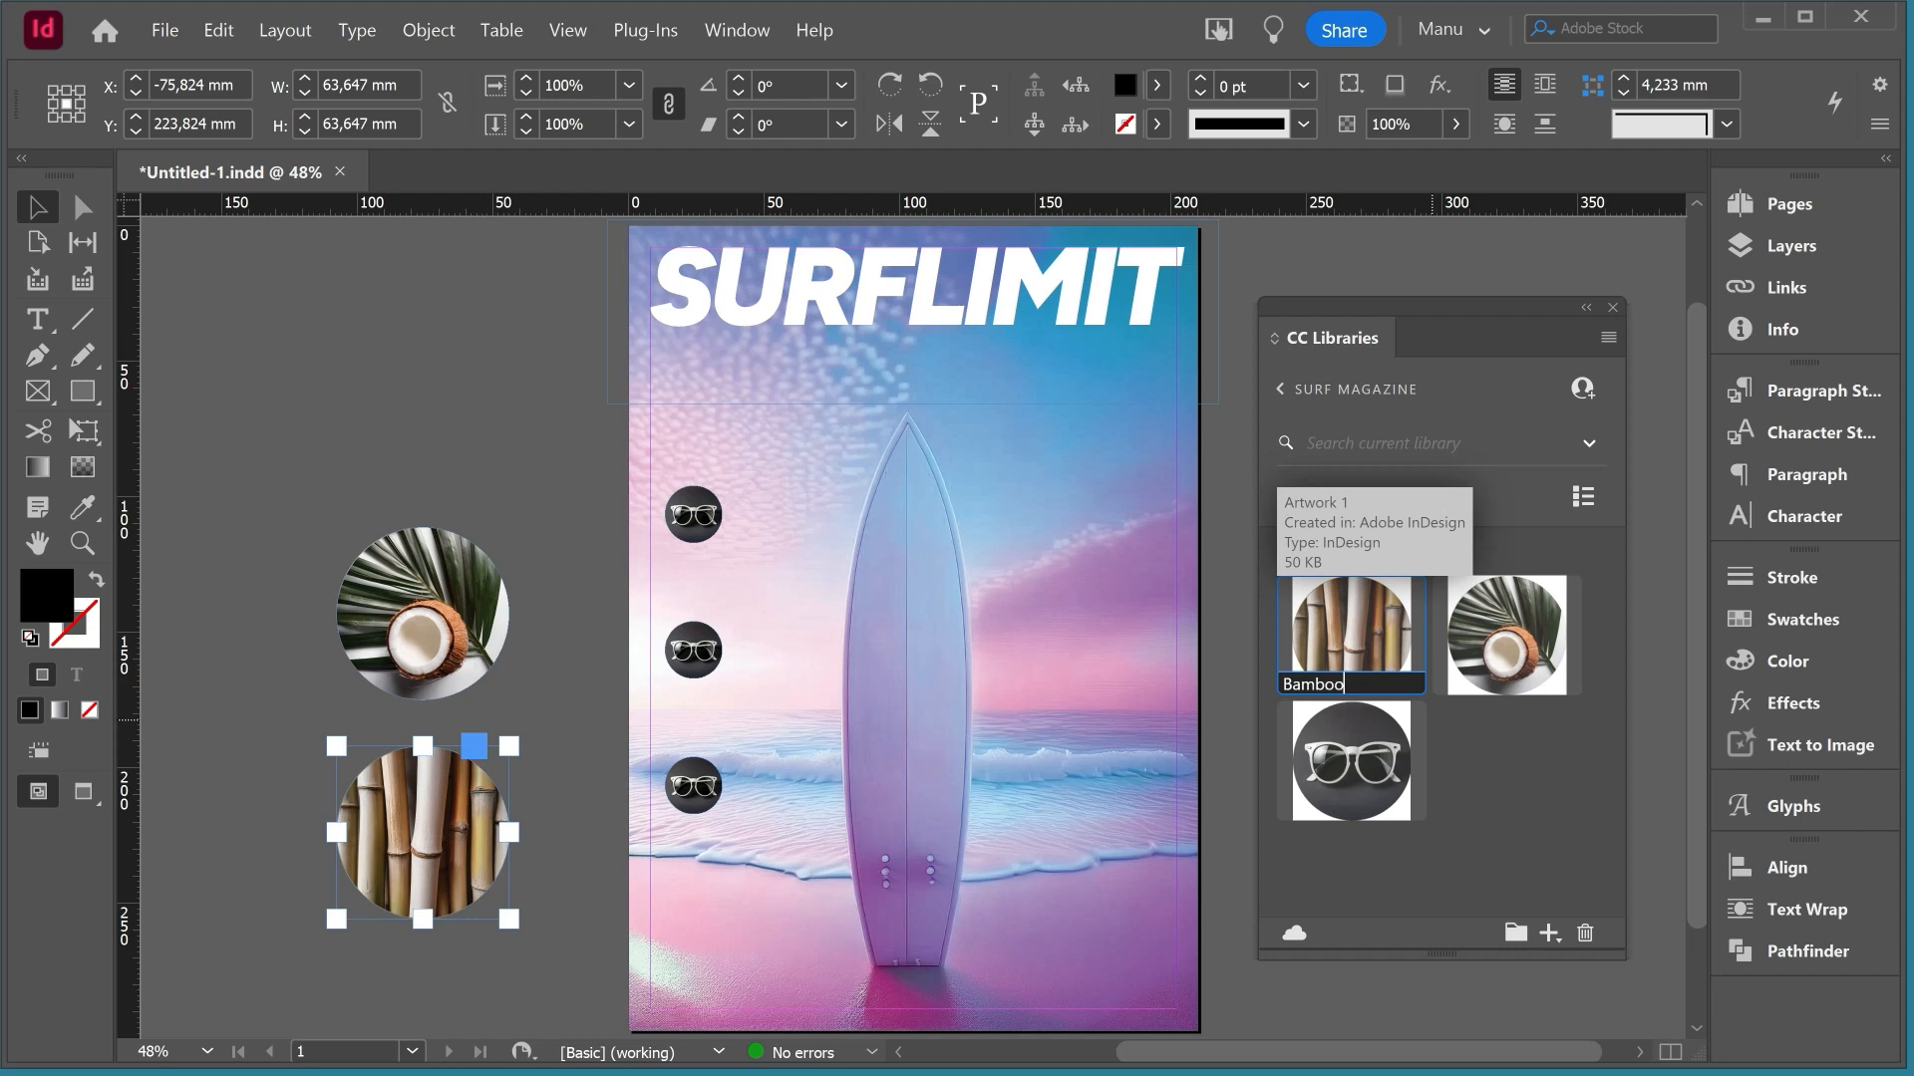
pyautogui.write(' texture')
pyautogui.click(507, 455)
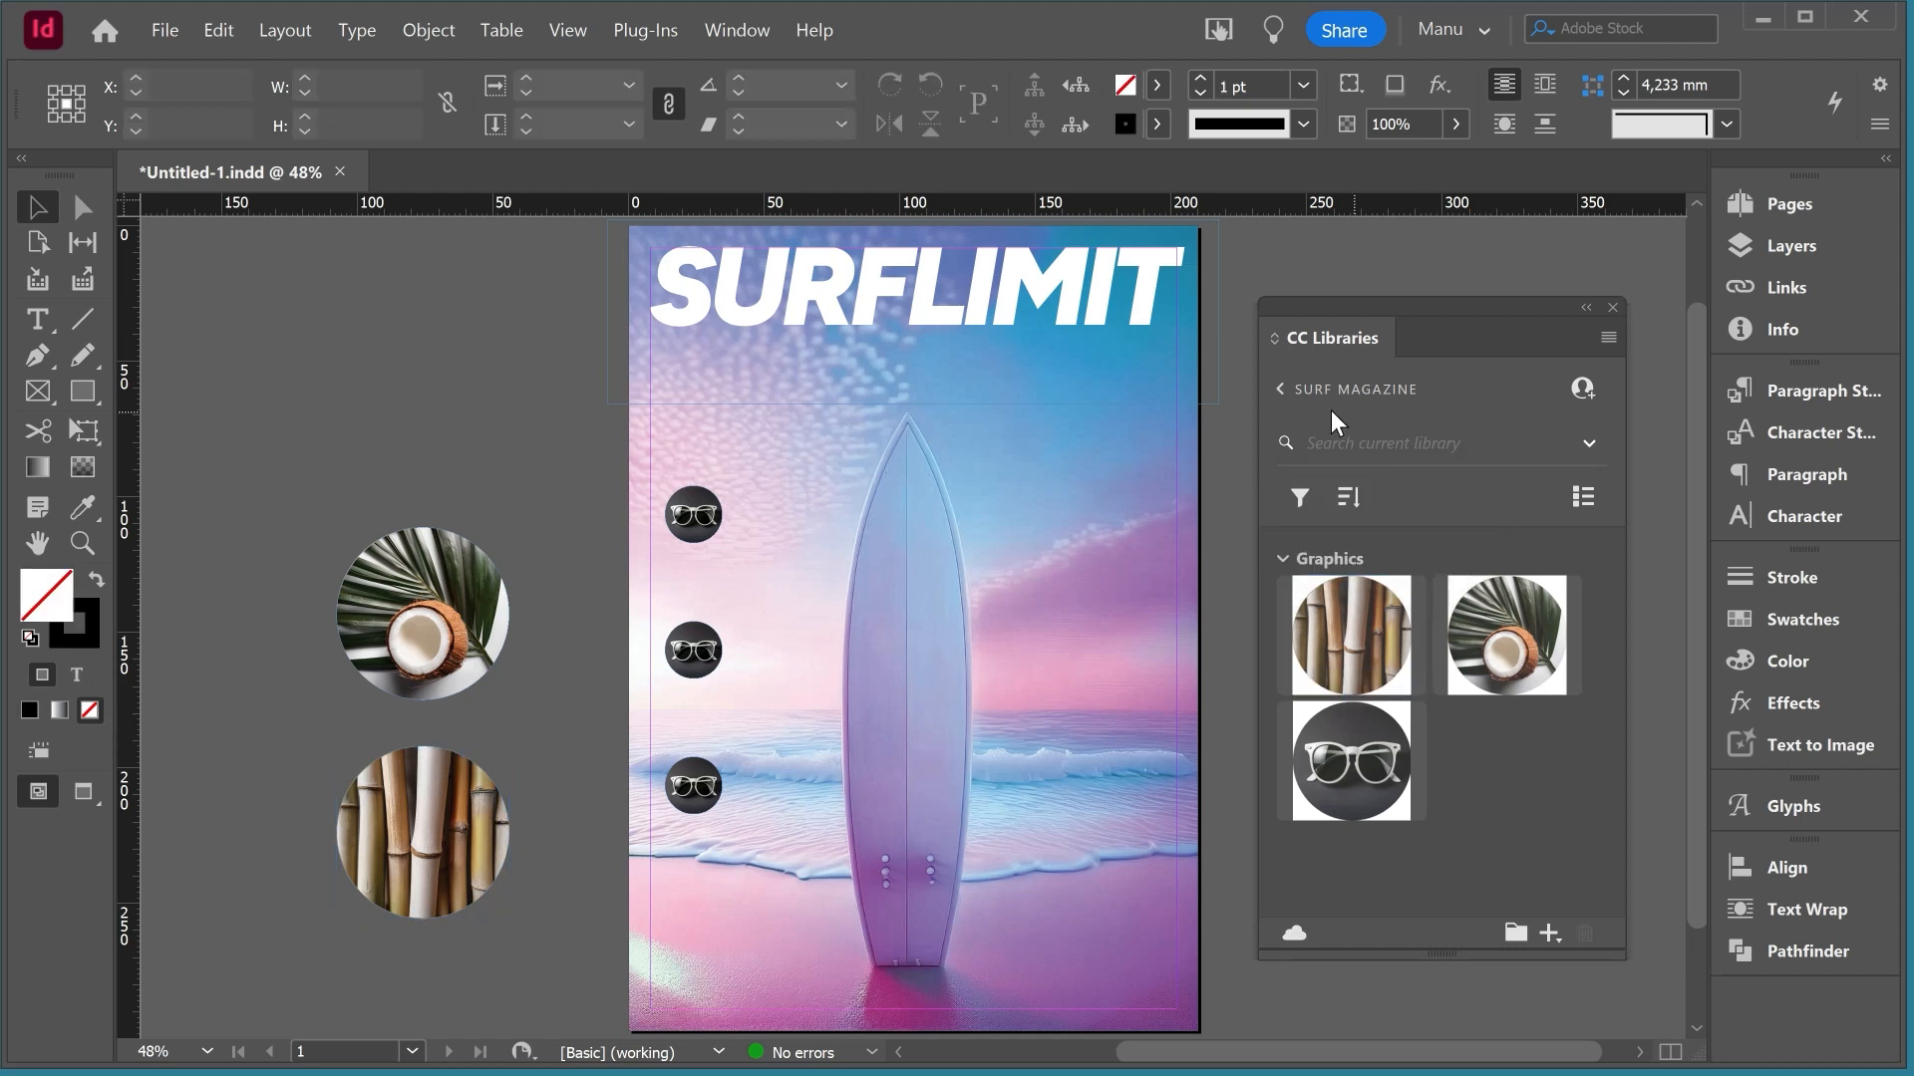
# Step: Collapse and re-expand the Graphics group of the Surf magazine library
pyautogui.click(1289, 570)
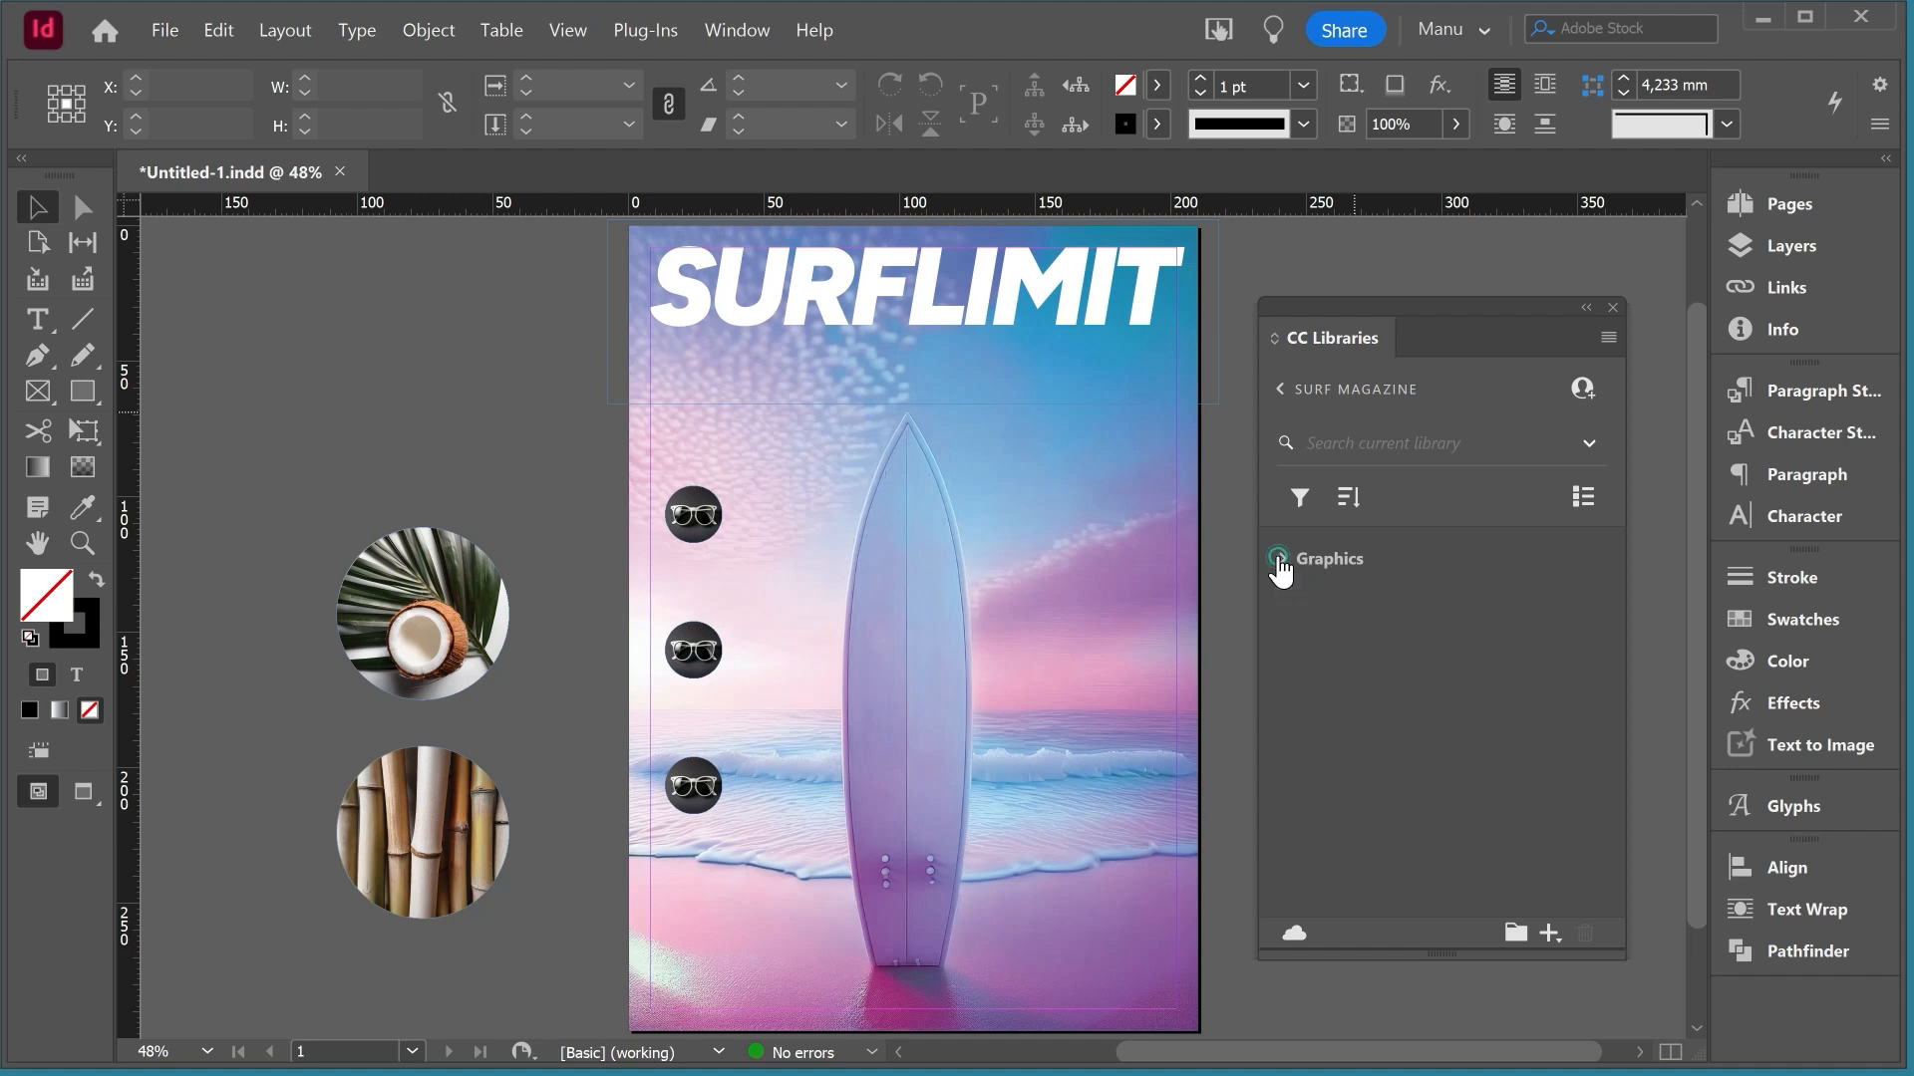
pyautogui.click(1285, 559)
pyautogui.click(1285, 559)
pyautogui.click(1284, 559)
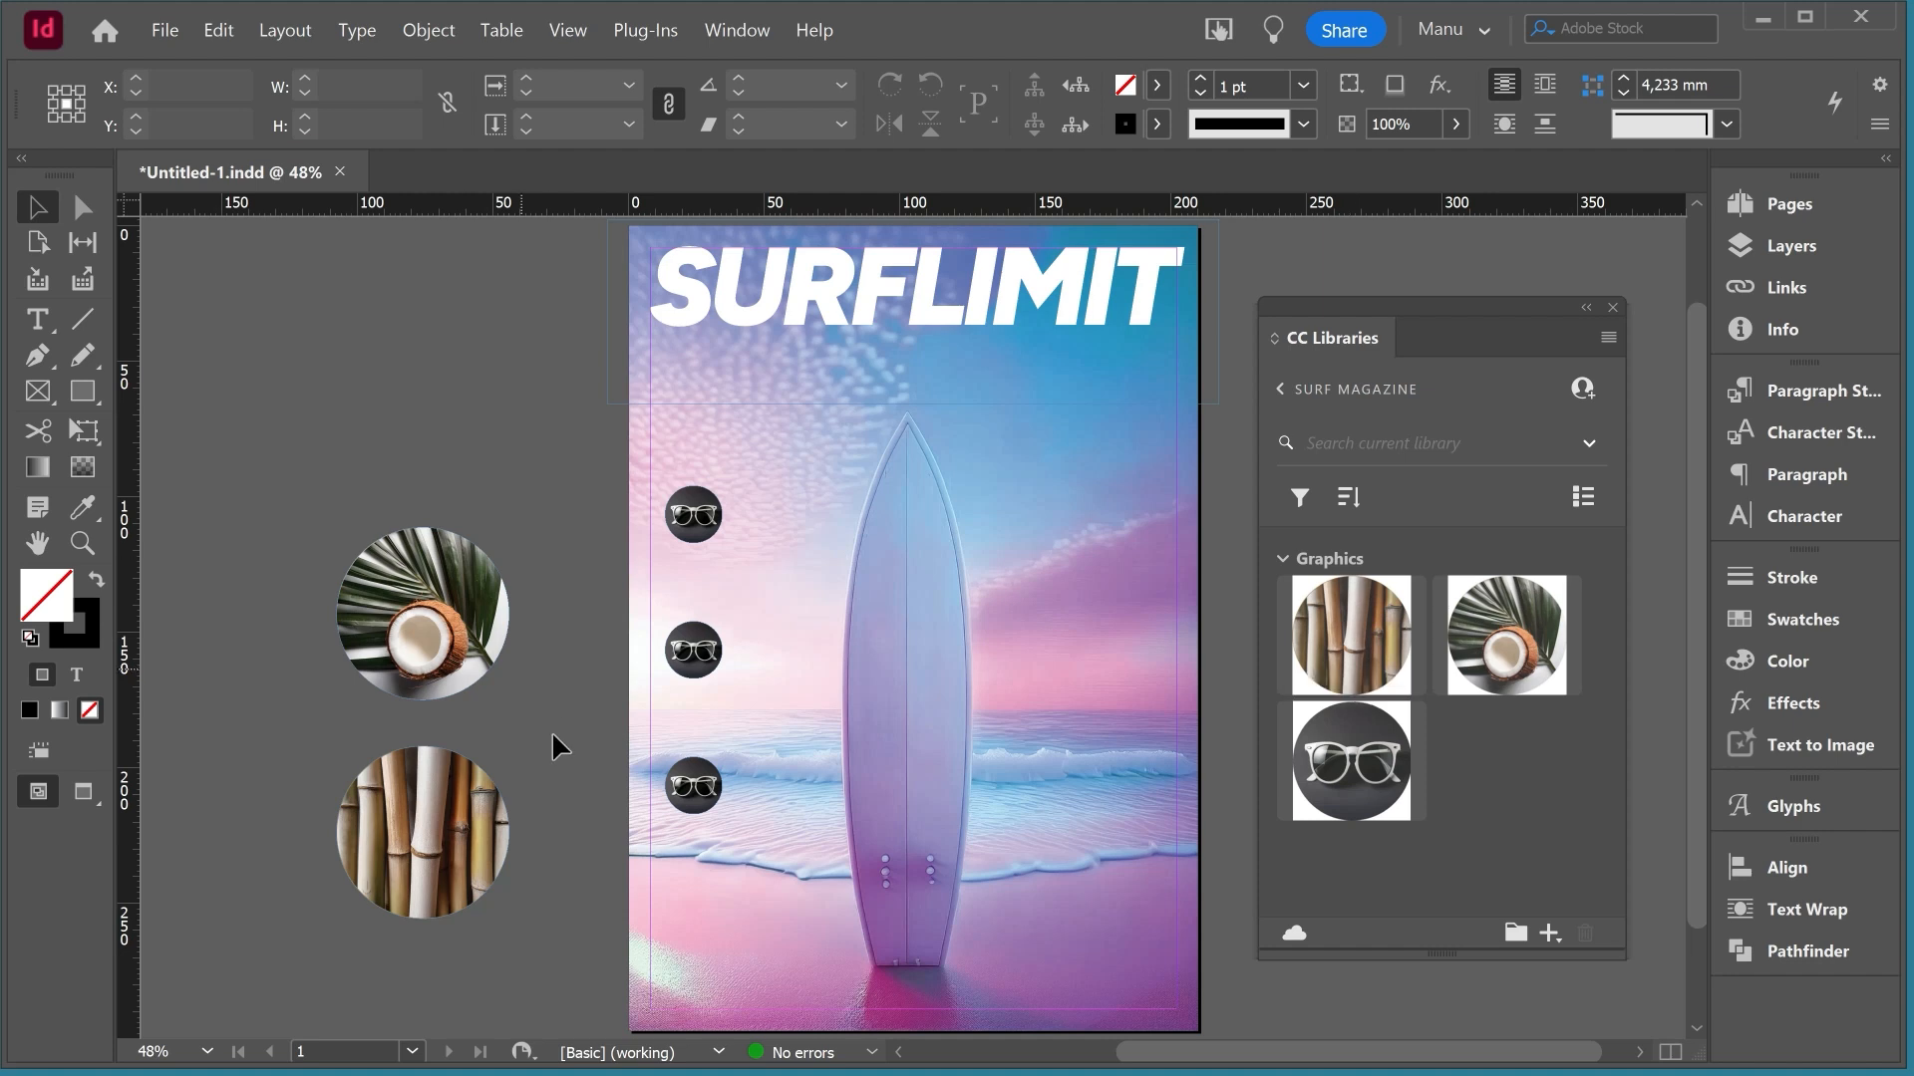
# Step: Delete the coconut and bamboo images from the pasteboard and place the Coconut library graphic beside the cover
pyautogui.moveTo(538, 949); pyautogui.dragTo(340, 451)
pyautogui.press('Delete')
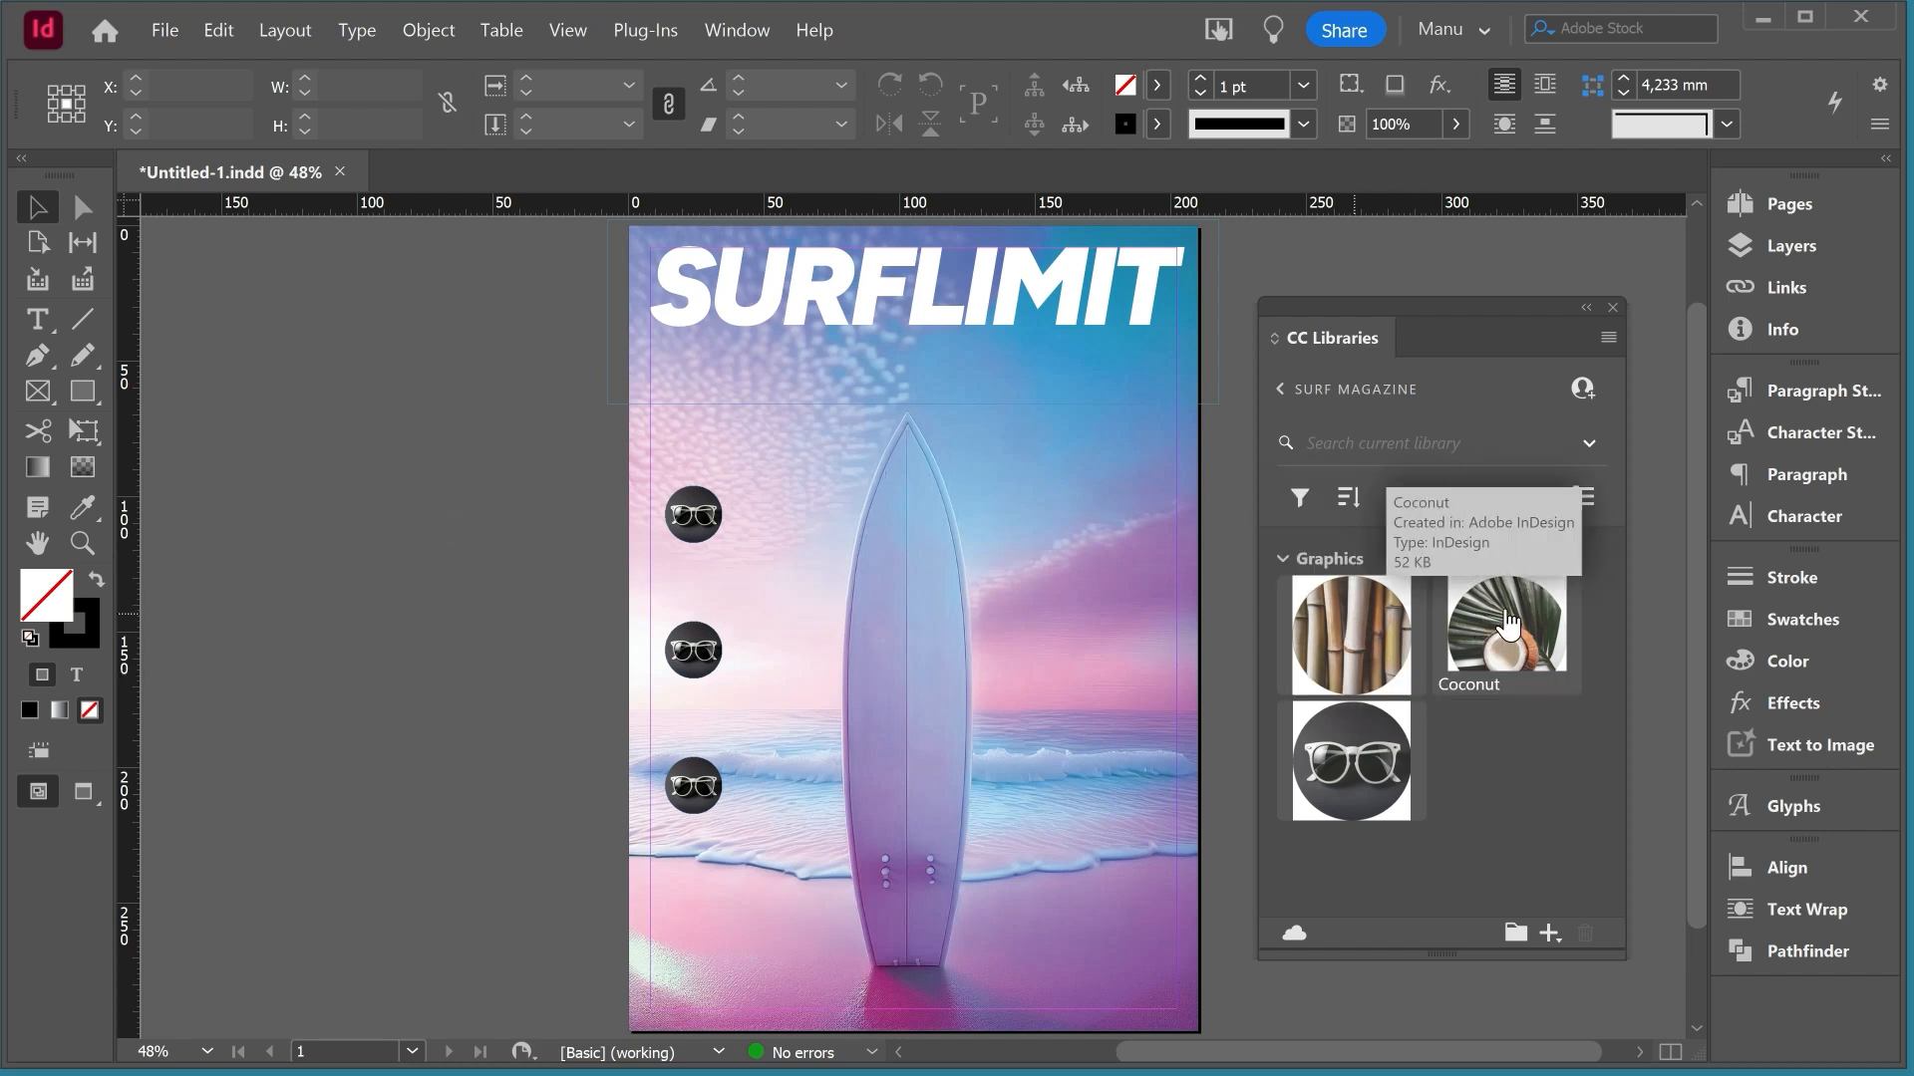
pyautogui.moveTo(1509, 623); pyautogui.dragTo(798, 554)
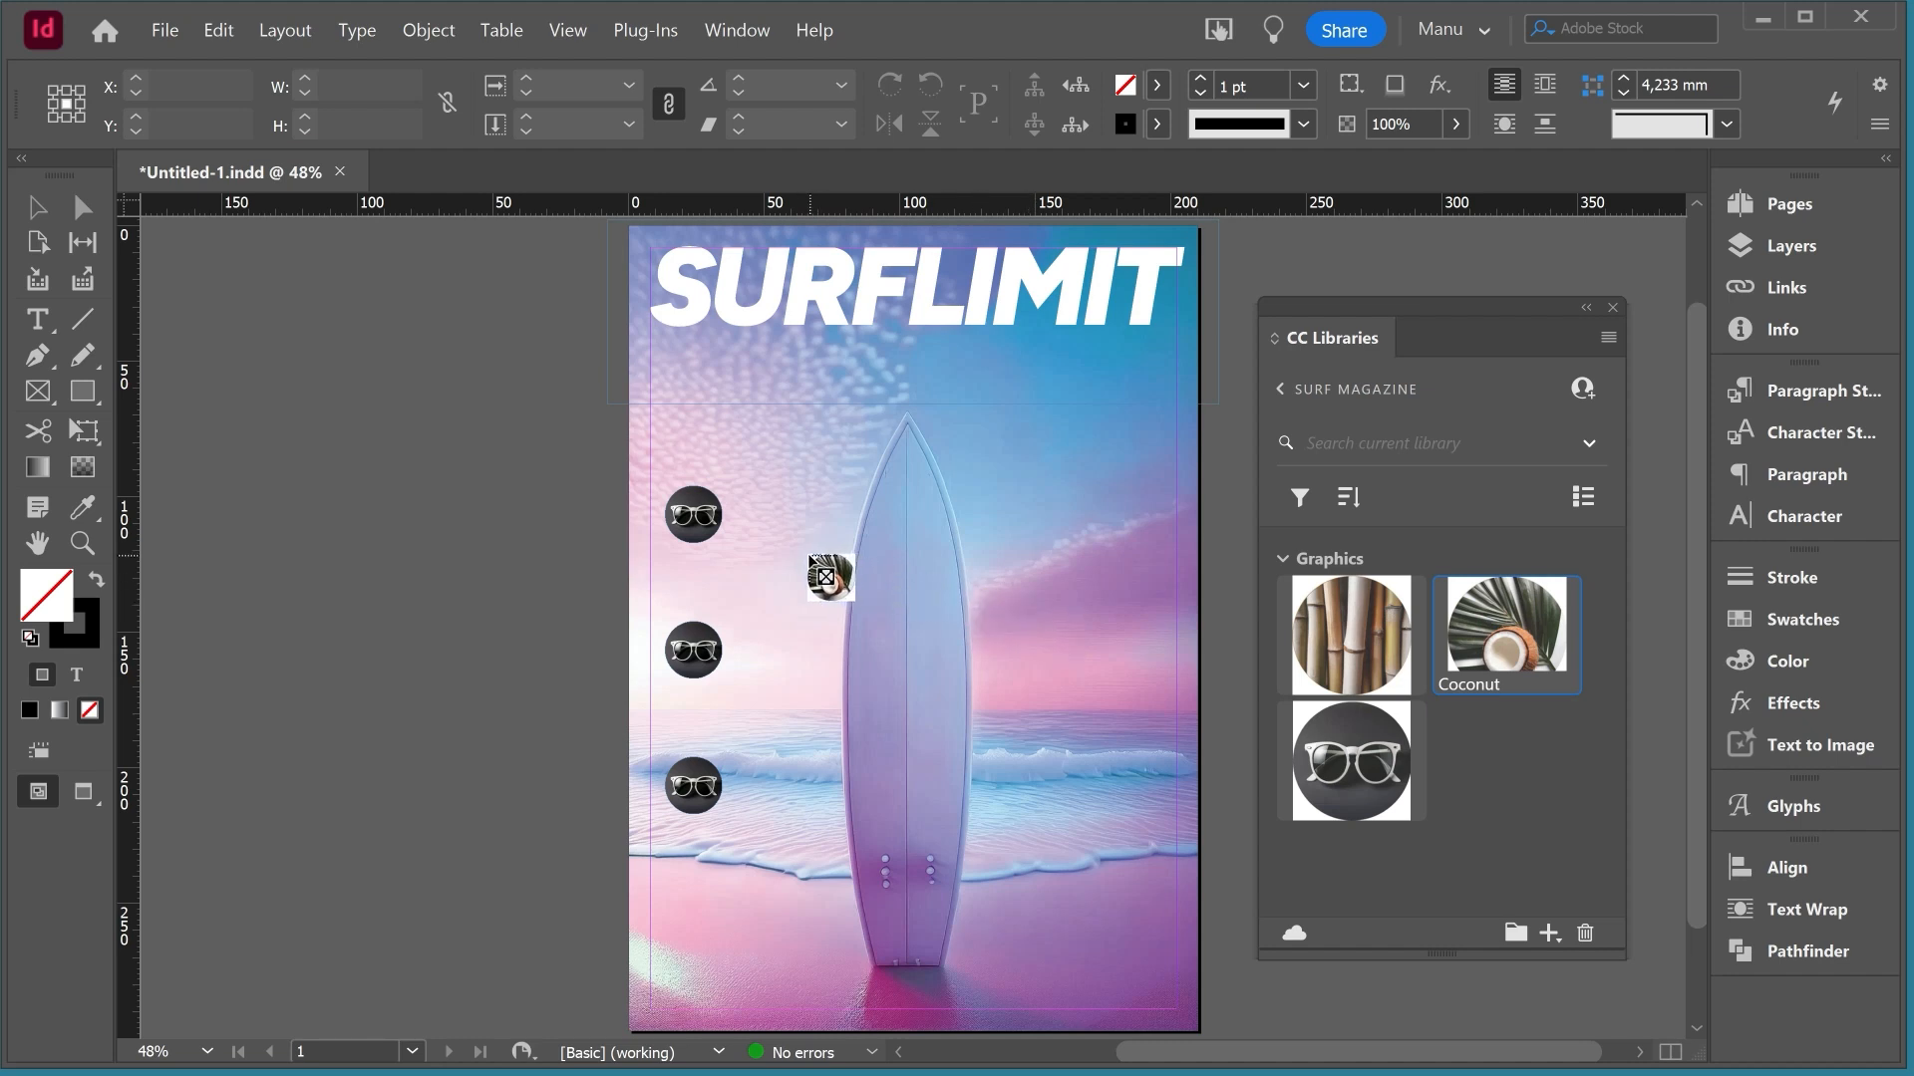
pyautogui.moveTo(345, 461); pyautogui.dragTo(481, 632)
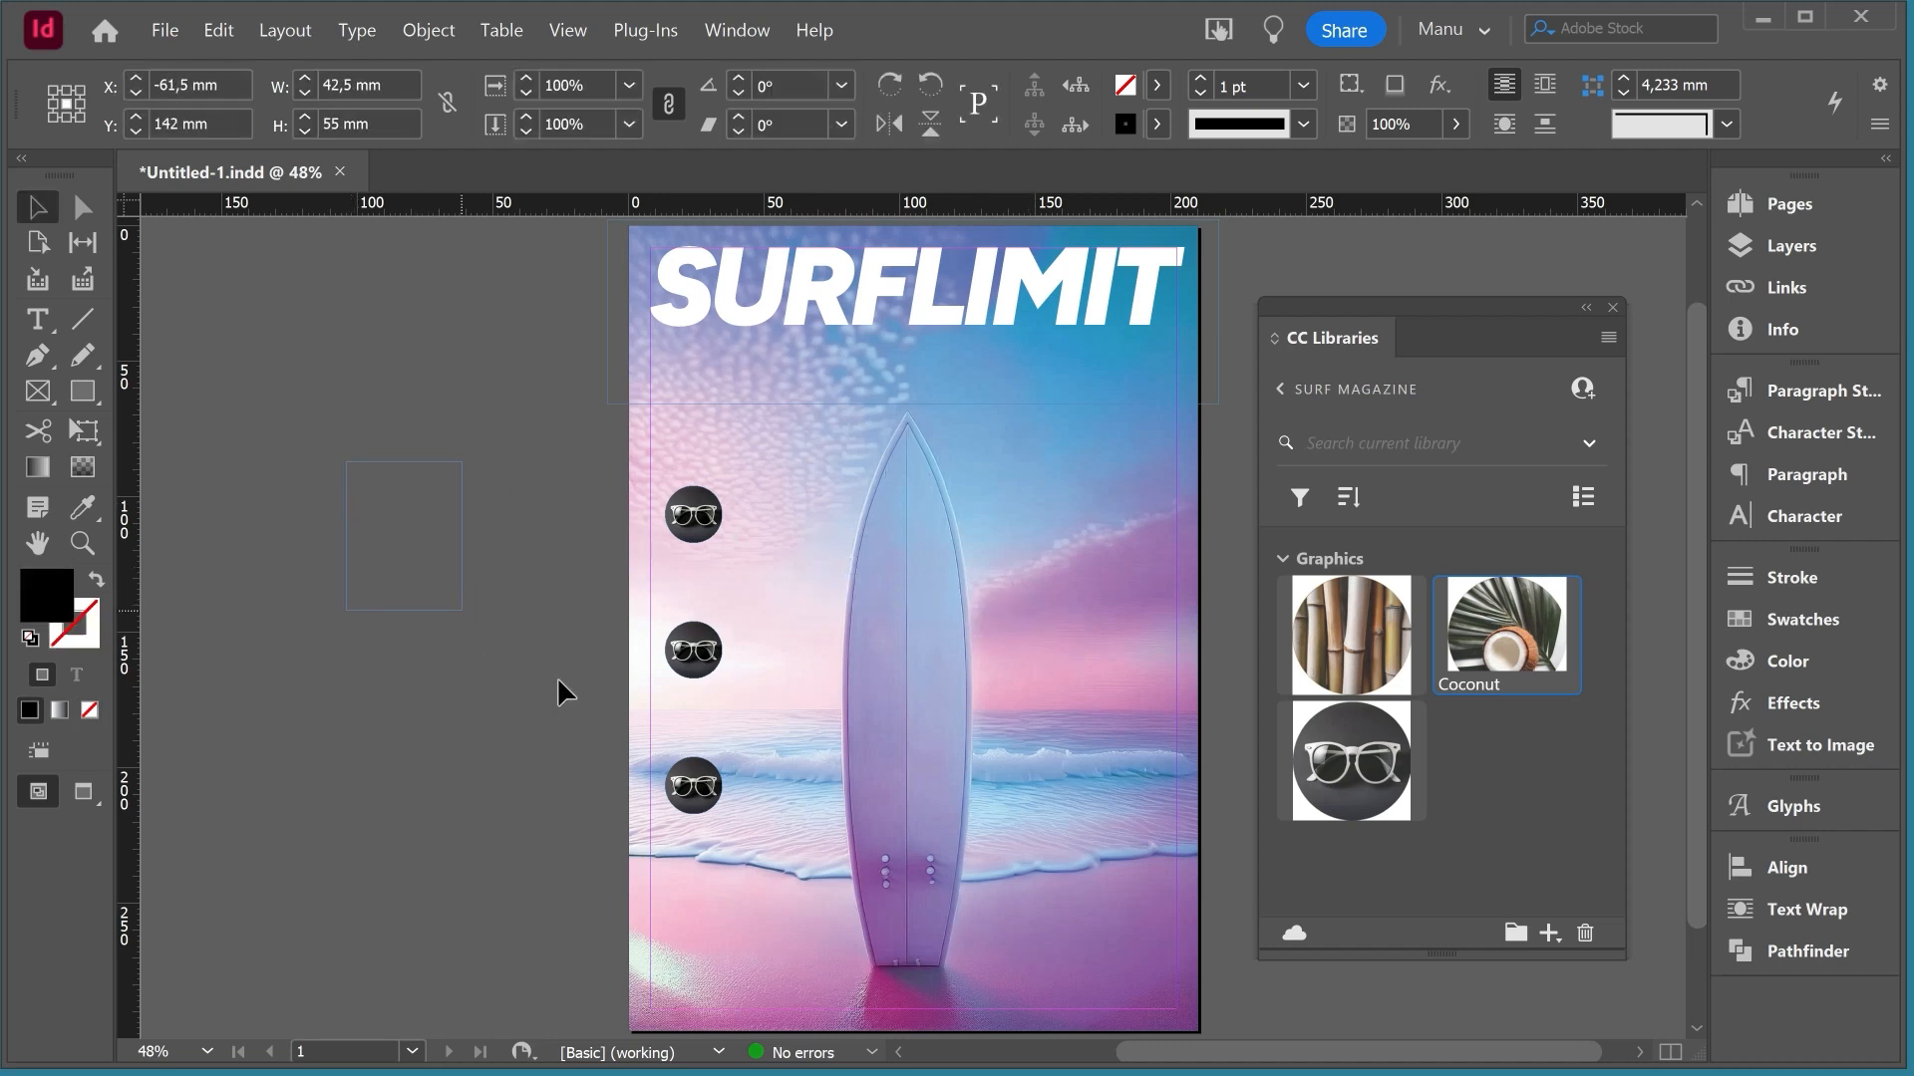
# Step: Place the Bamboo texture library graphic about 64 mm wide on the pasteboard below the coconut
pyautogui.click(1333, 632)
pyautogui.moveTo(1328, 632); pyautogui.dragTo(834, 721)
pyautogui.moveTo(337, 695); pyautogui.dragTo(509, 868)
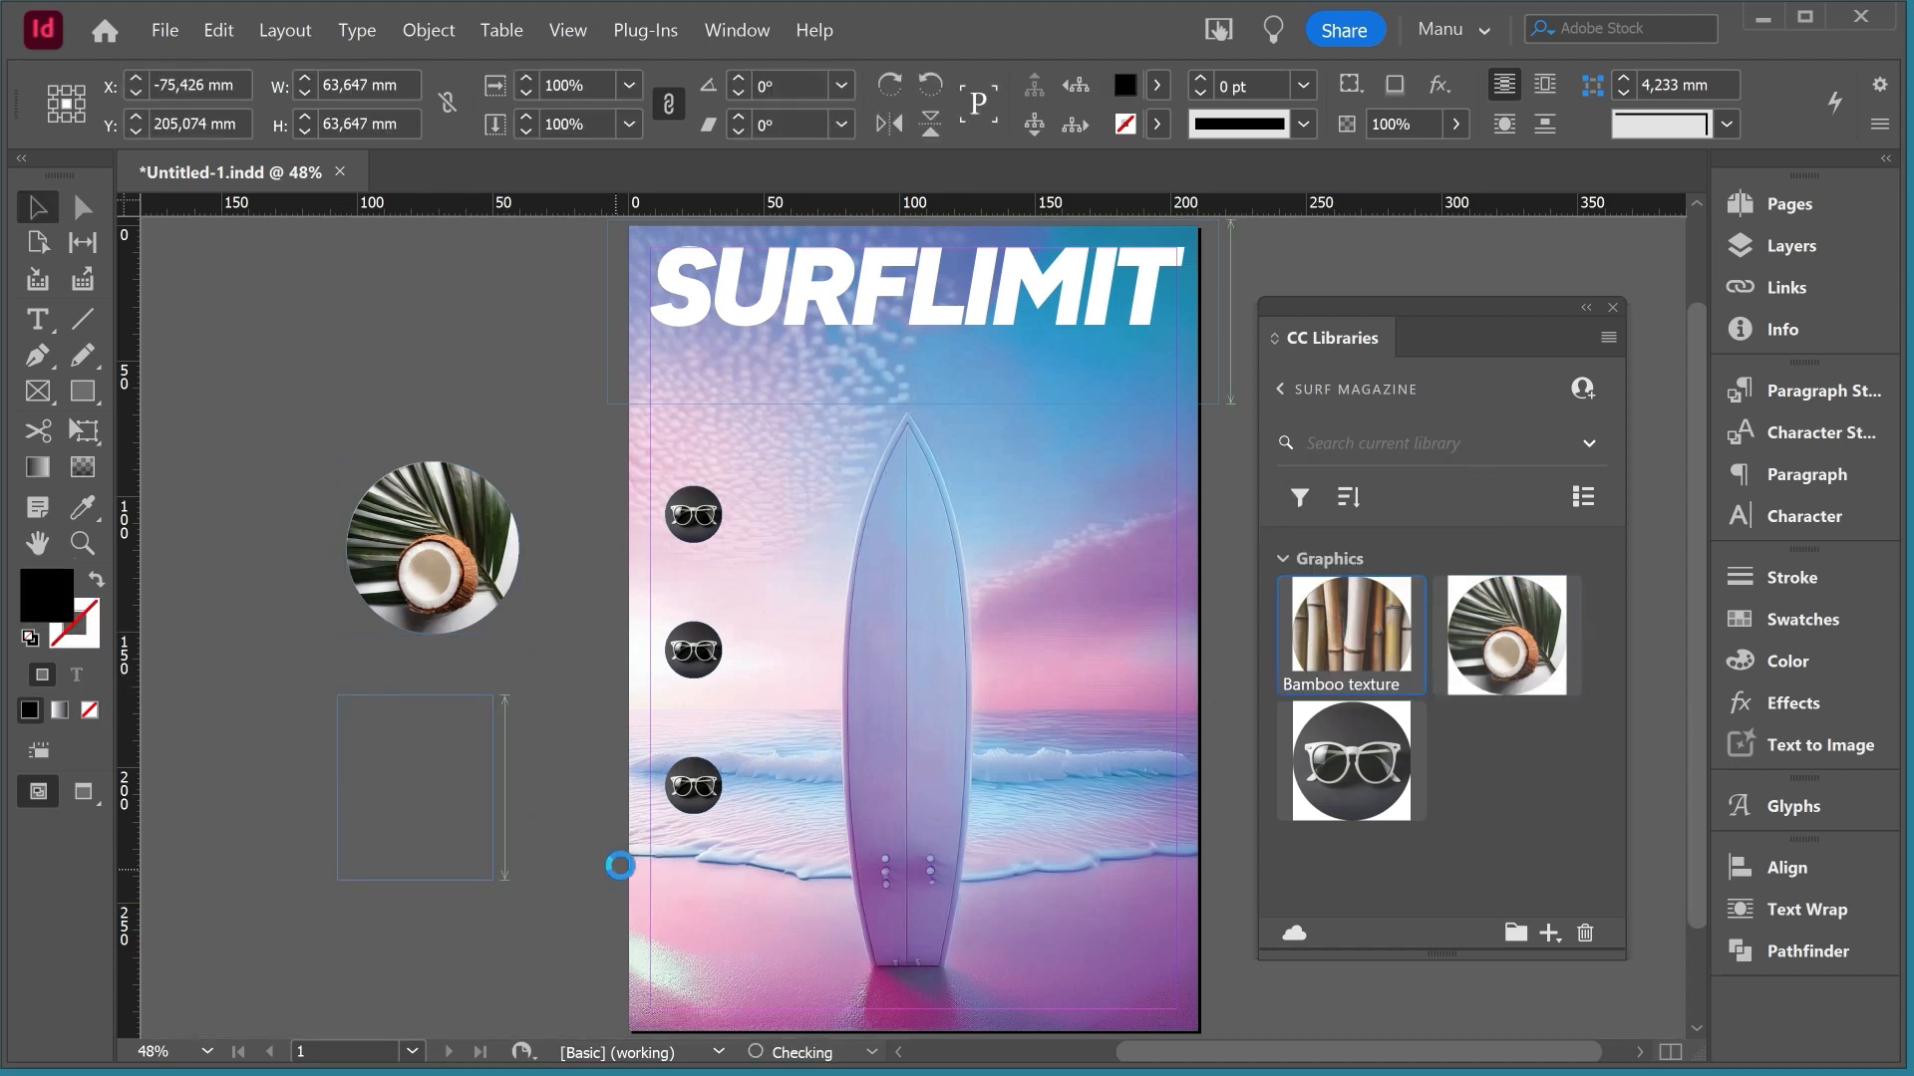
pyautogui.click(556, 731)
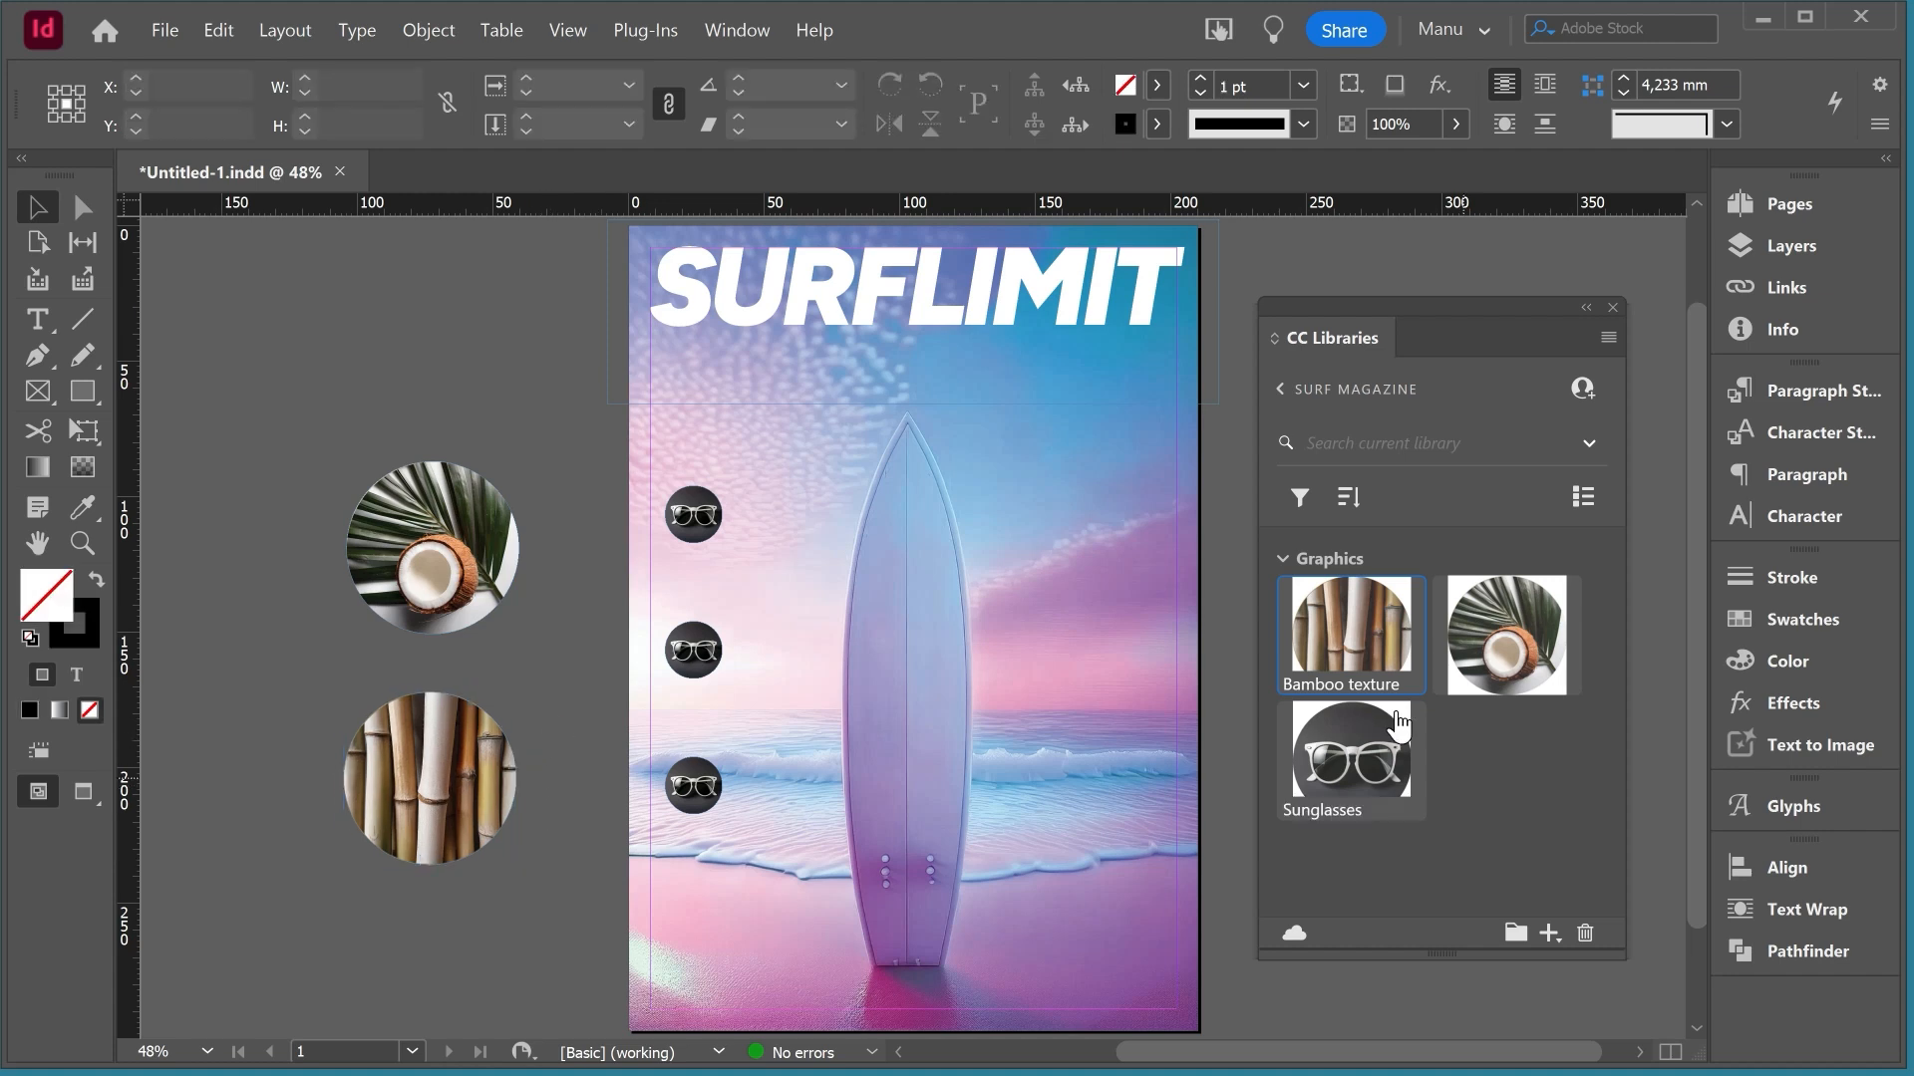
# Step: Search all libraries for "coc", expand the matching graphics and clear the search
pyautogui.click(1281, 391)
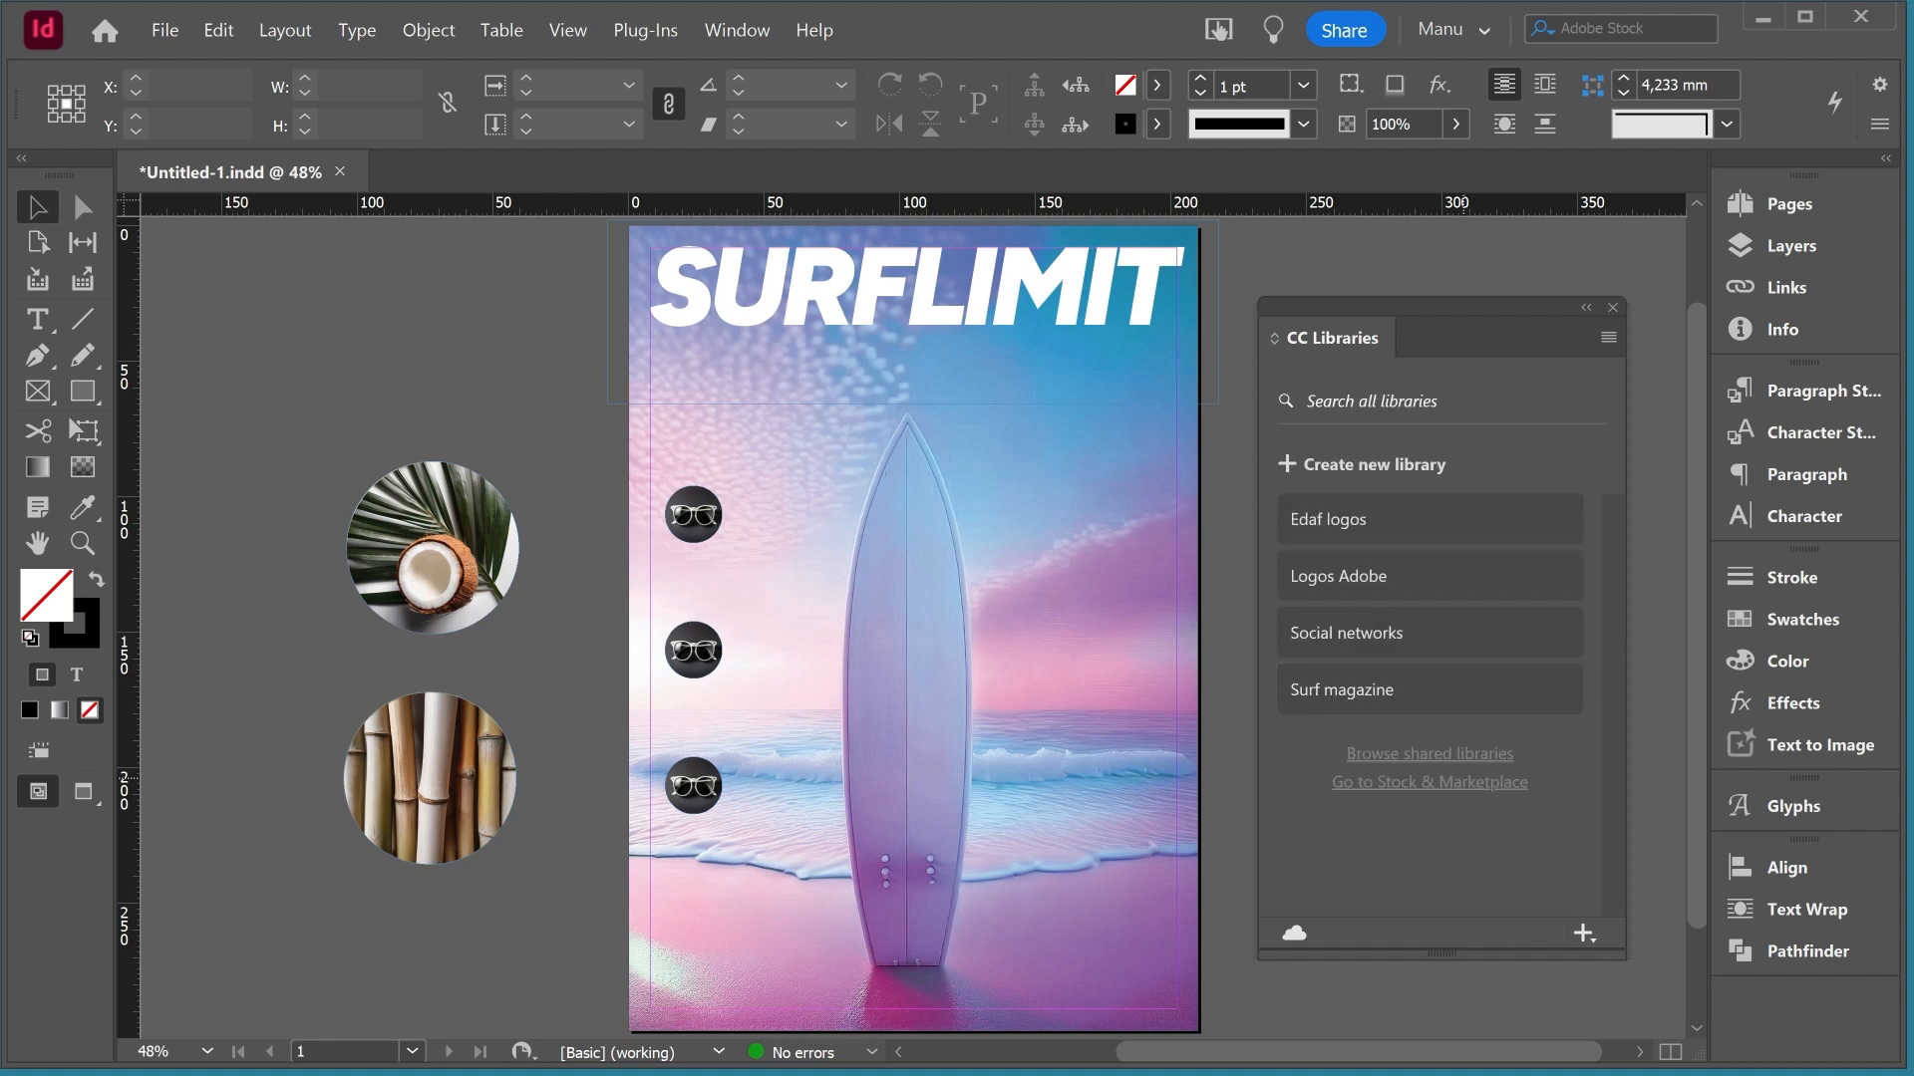
pyautogui.click(1363, 401)
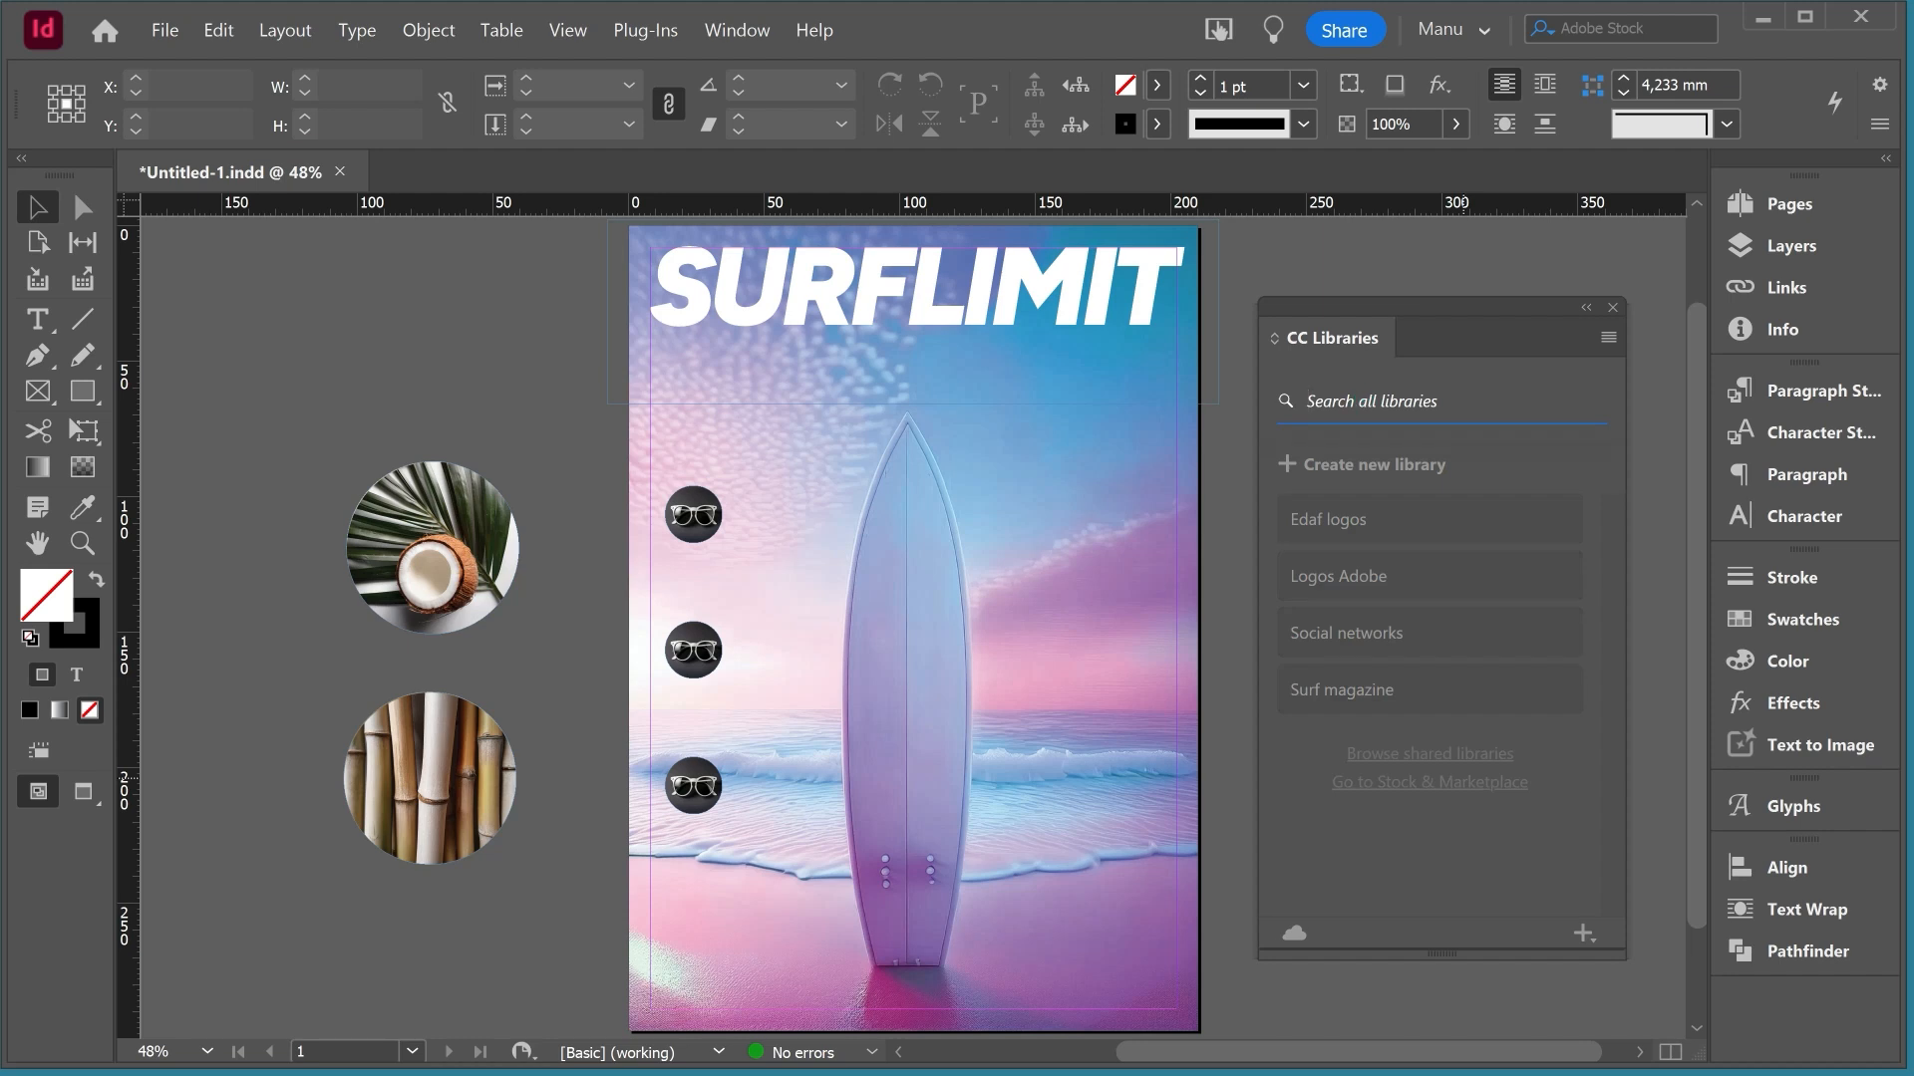
pyautogui.write('coc')
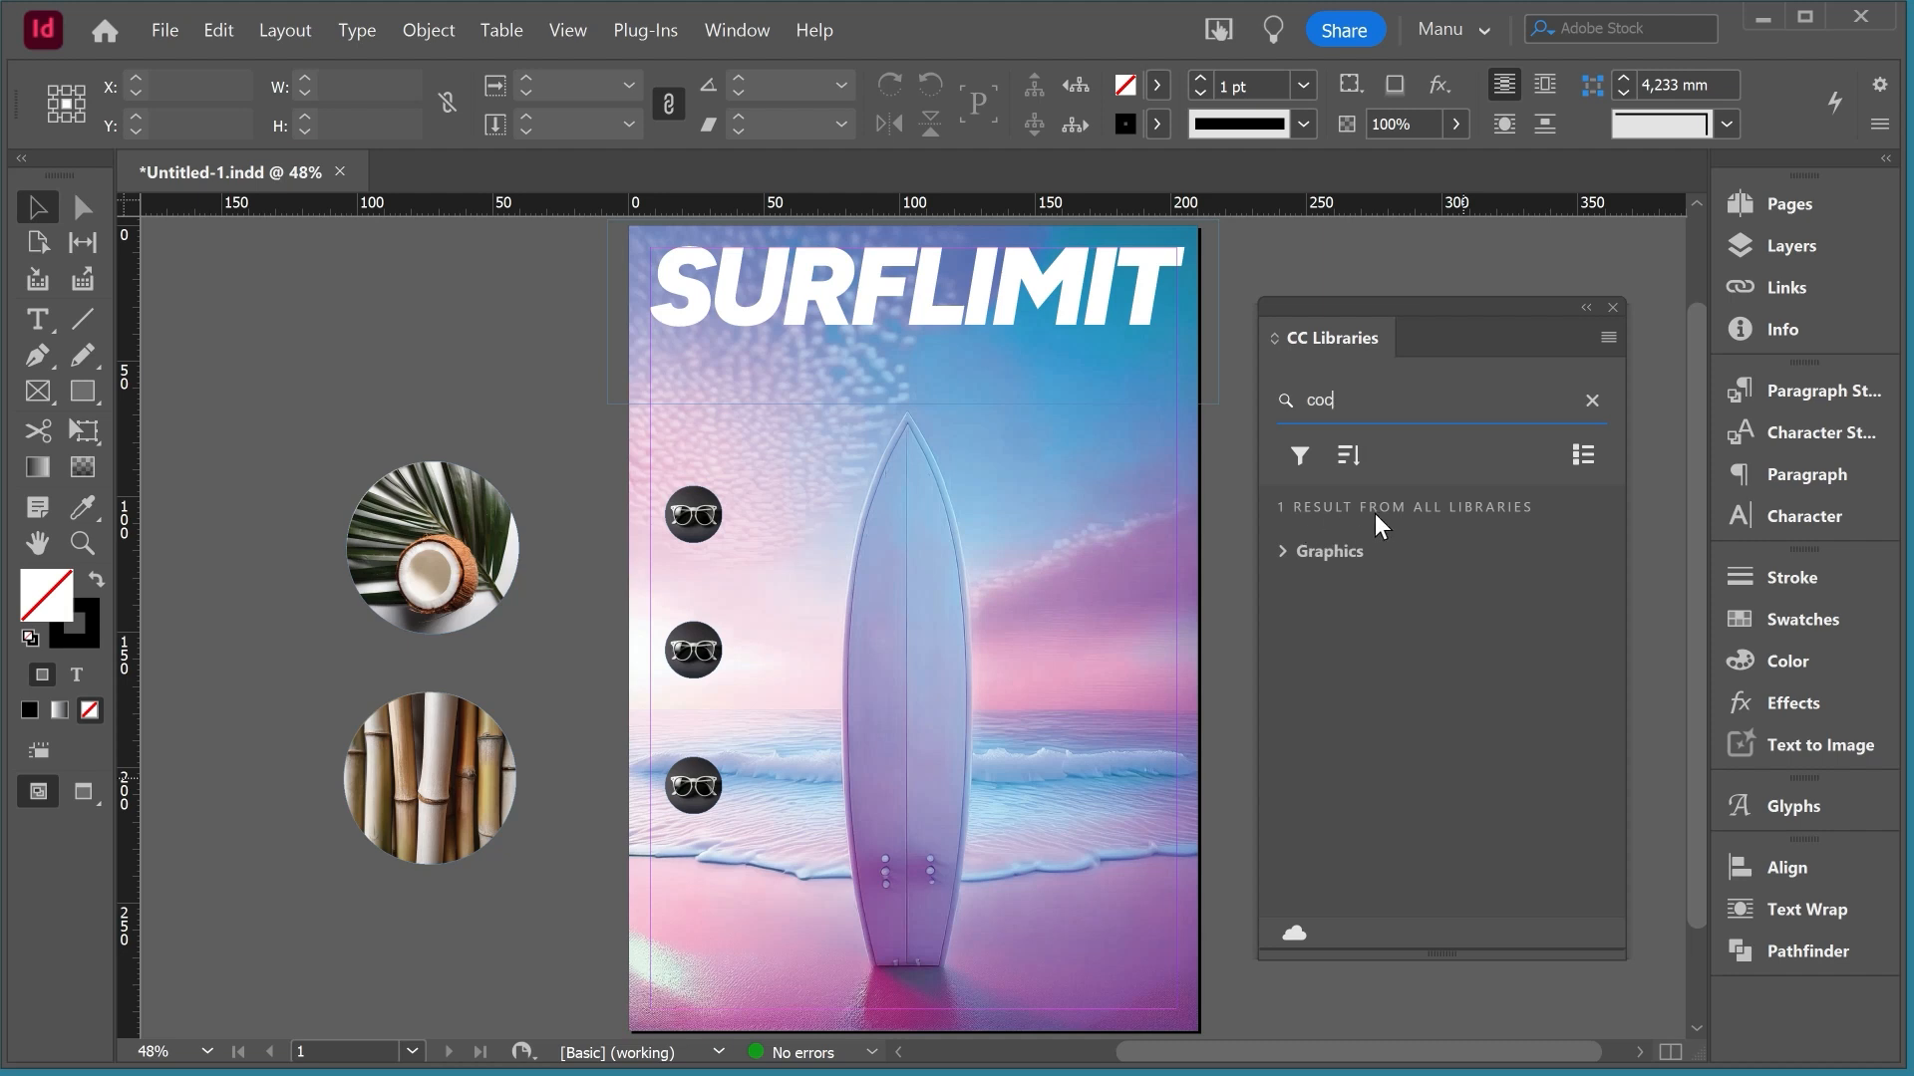
pyautogui.click(1287, 554)
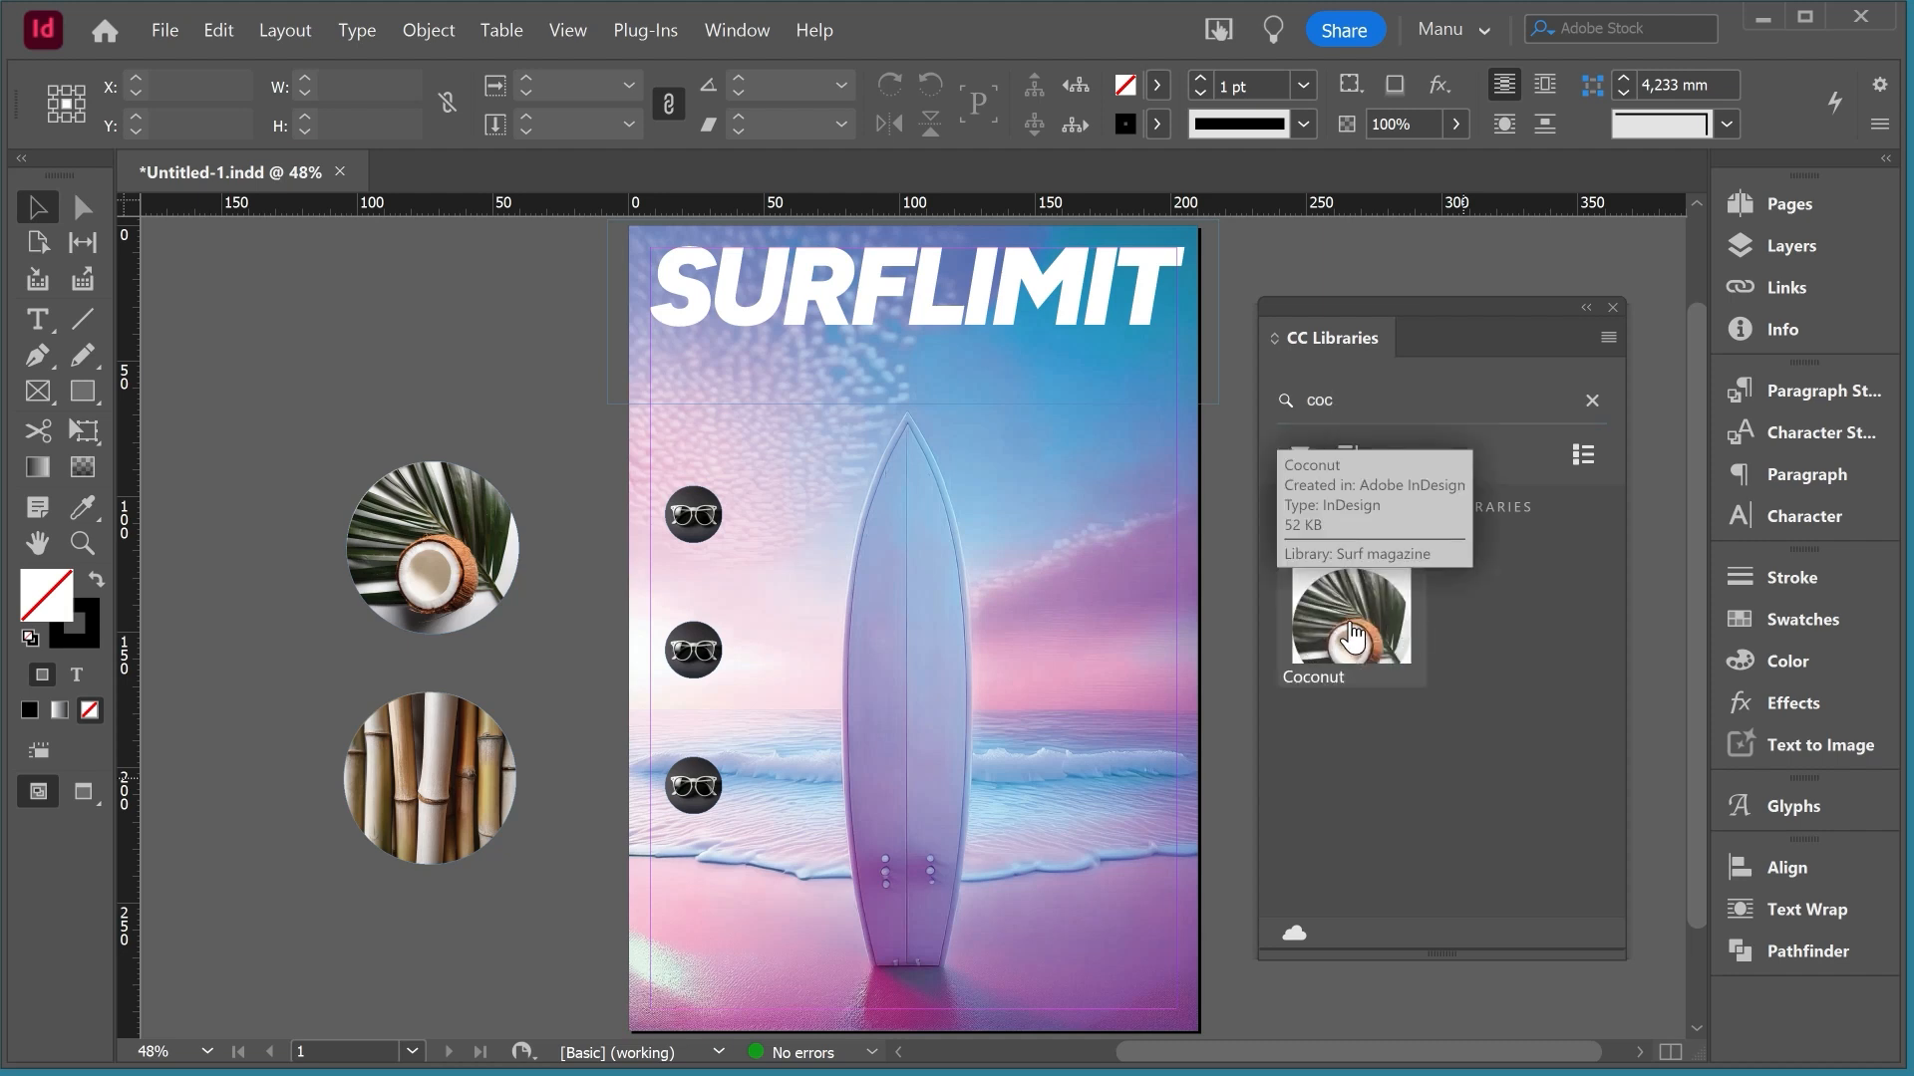
pyautogui.click(1591, 401)
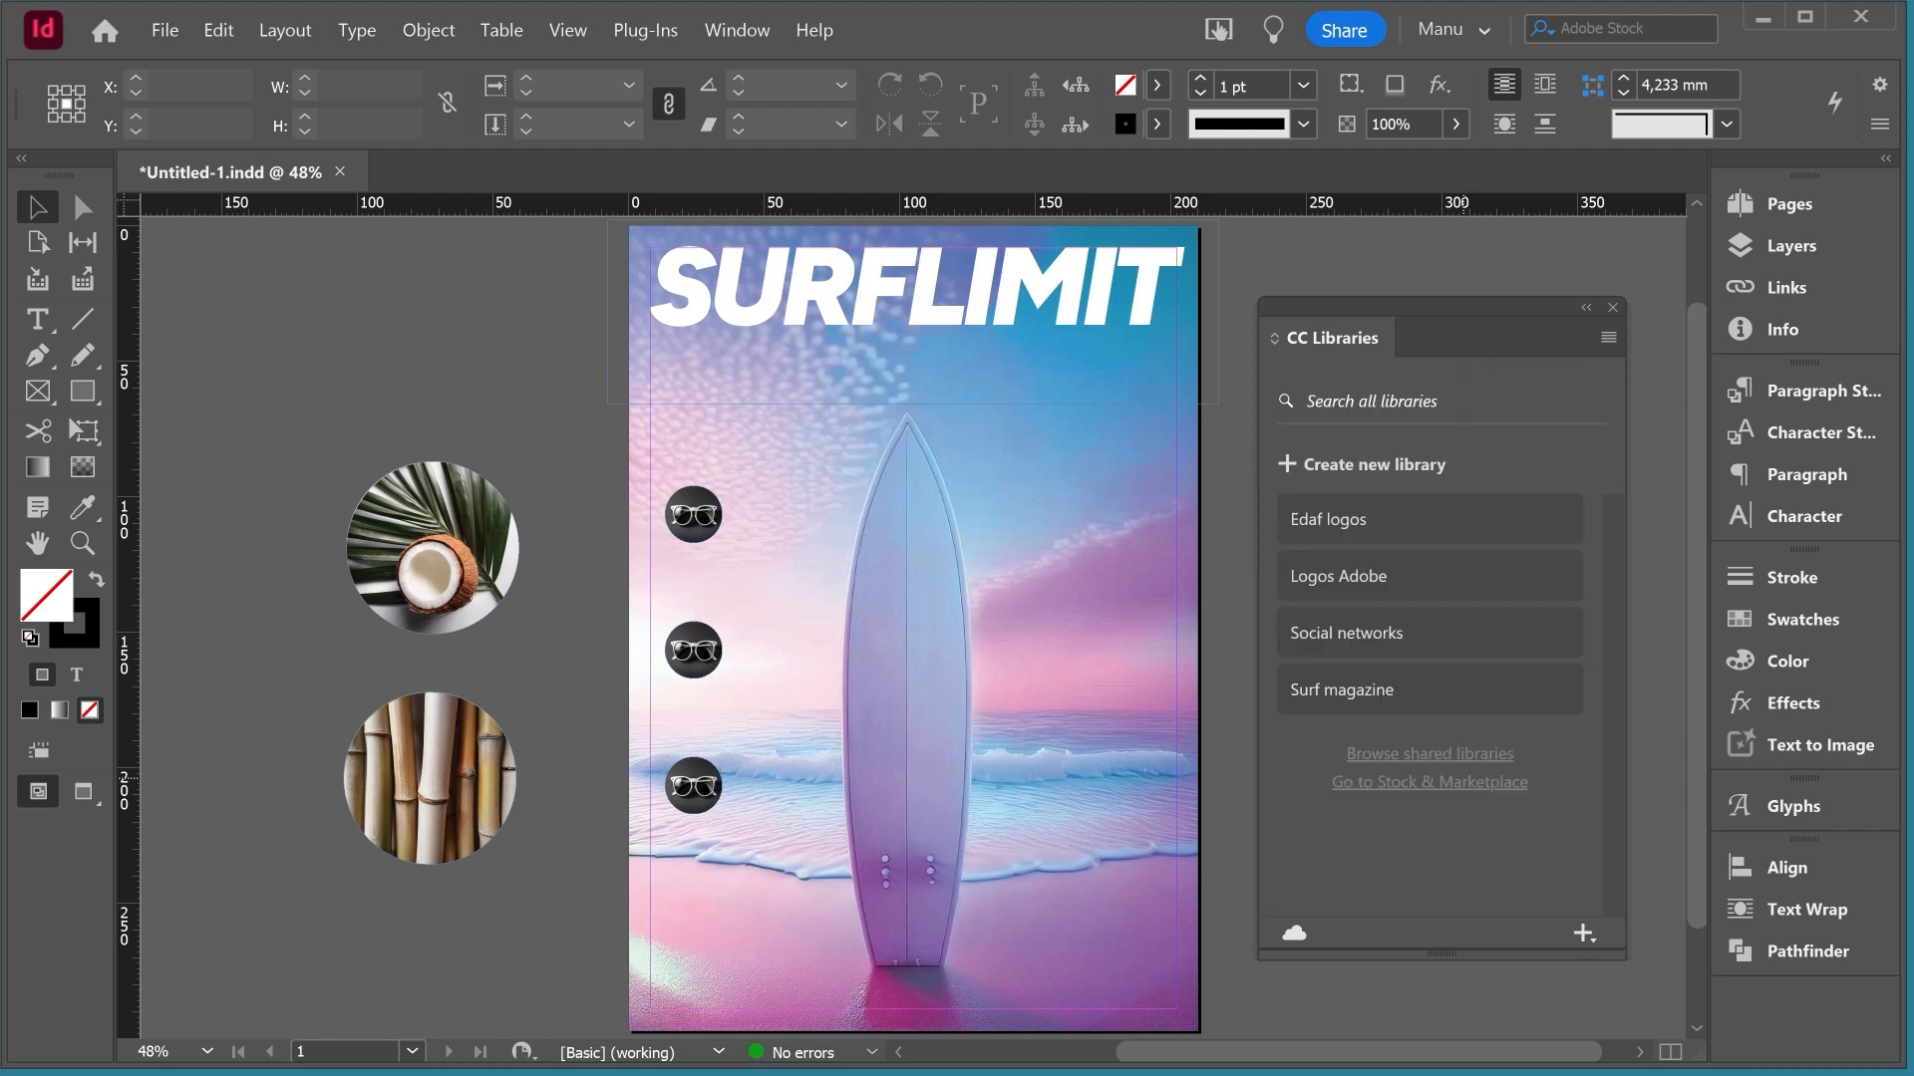
# Step: From the Surf magazine library, set the search scope to Adobe Stock and search for "surf"
pyautogui.click(1332, 691)
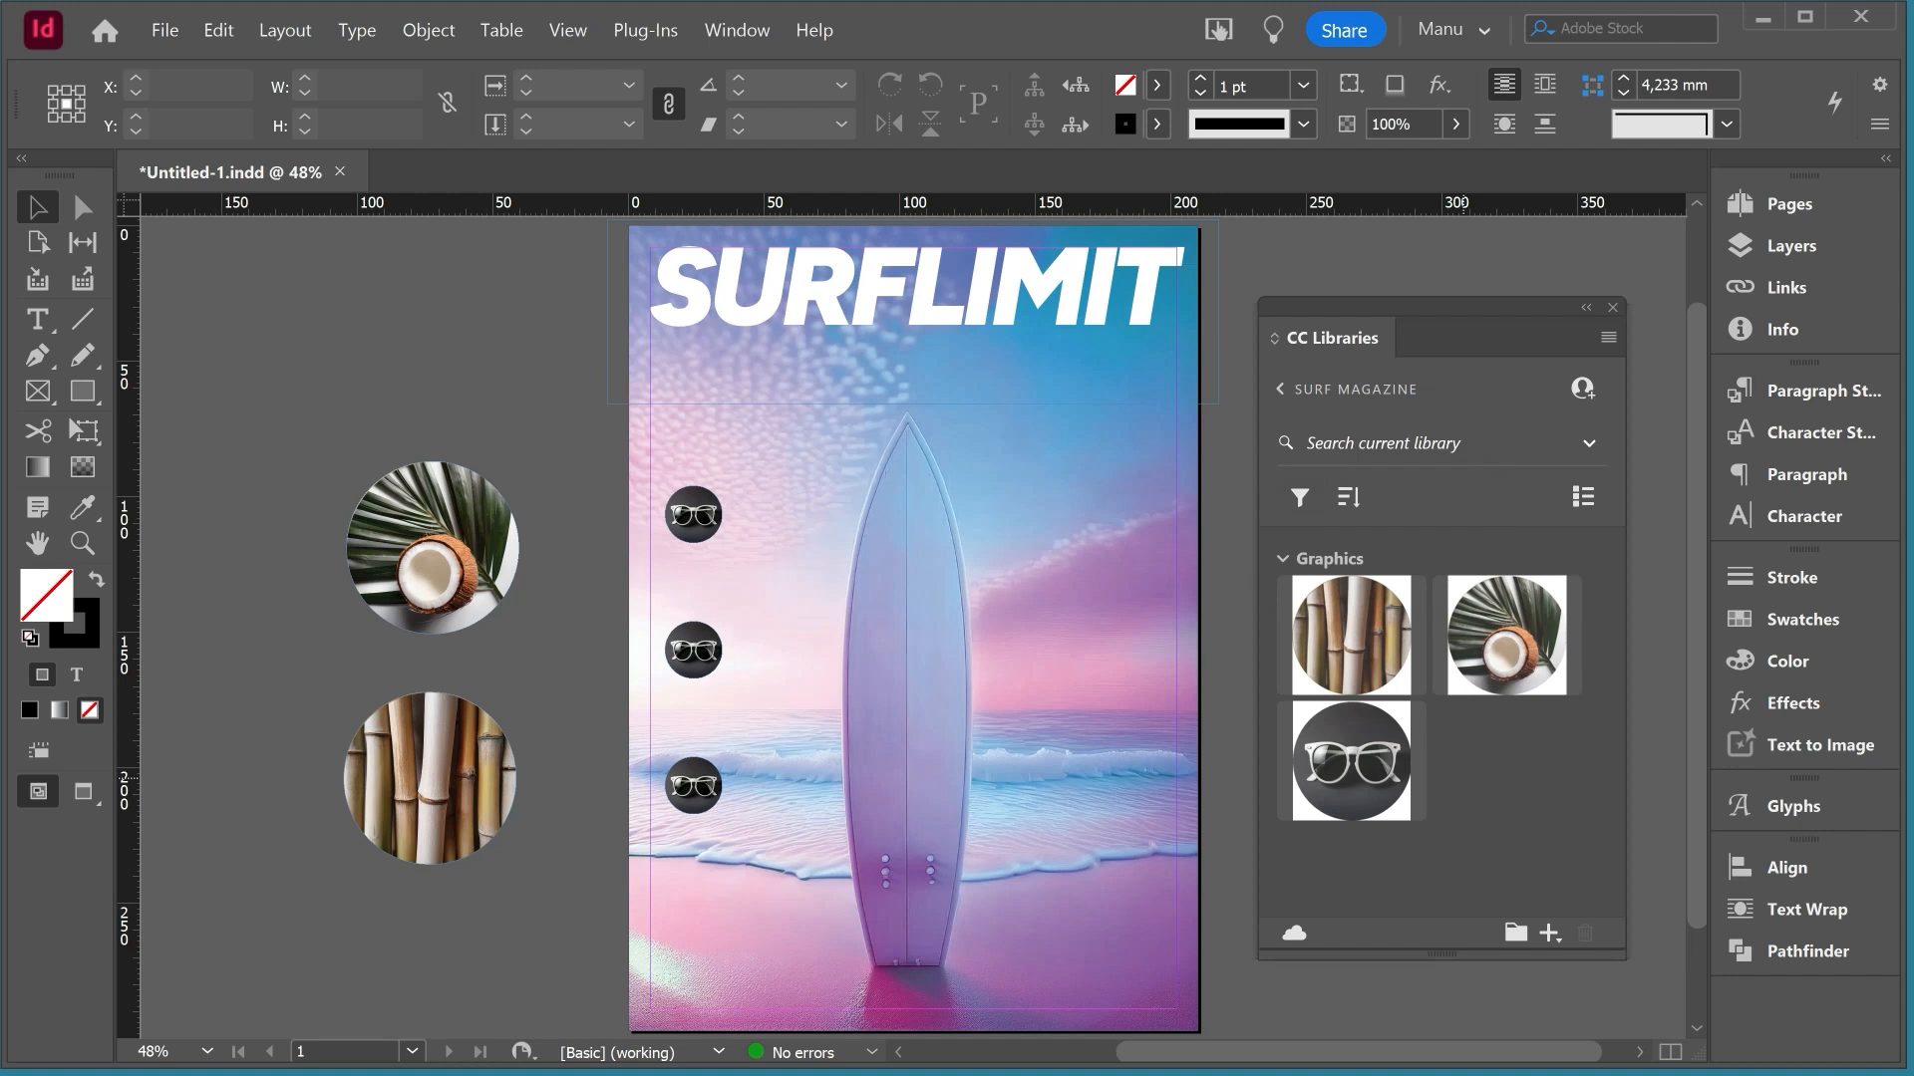
pyautogui.click(1588, 440)
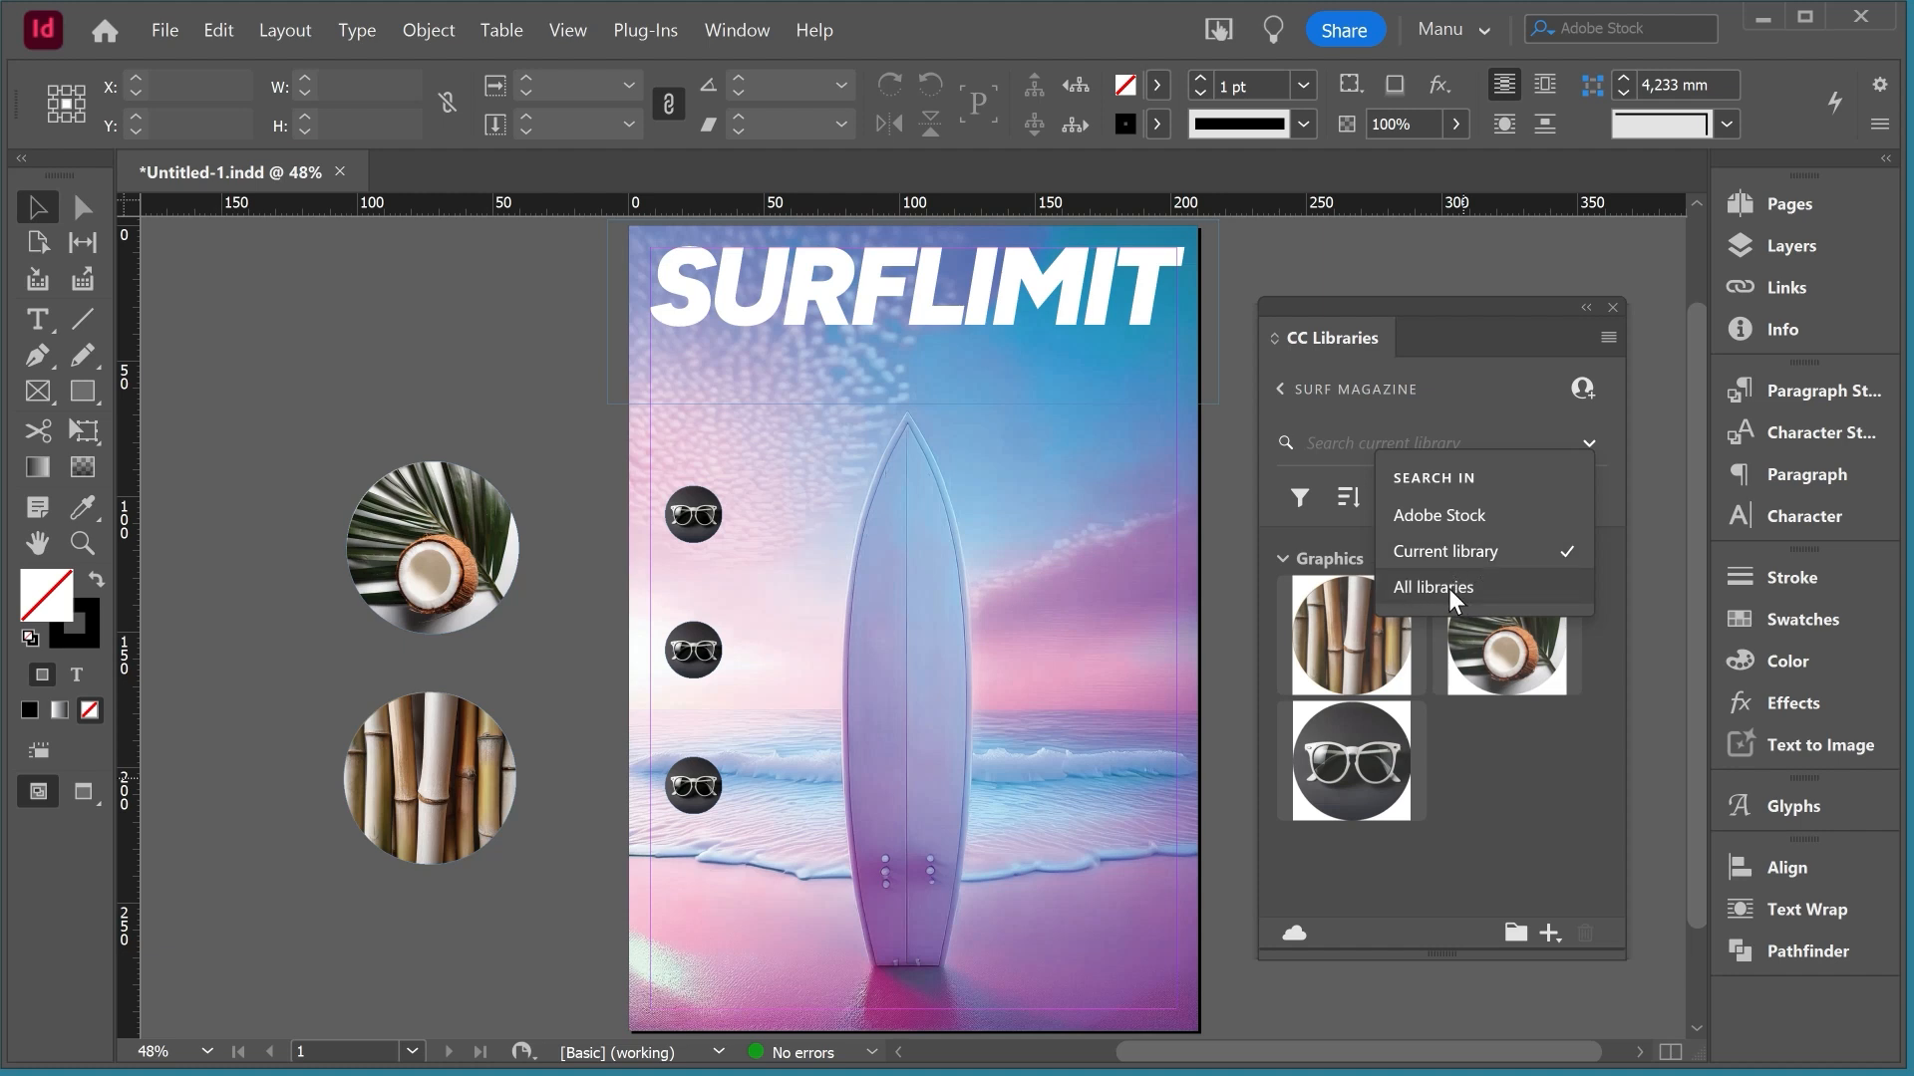
pyautogui.click(1415, 513)
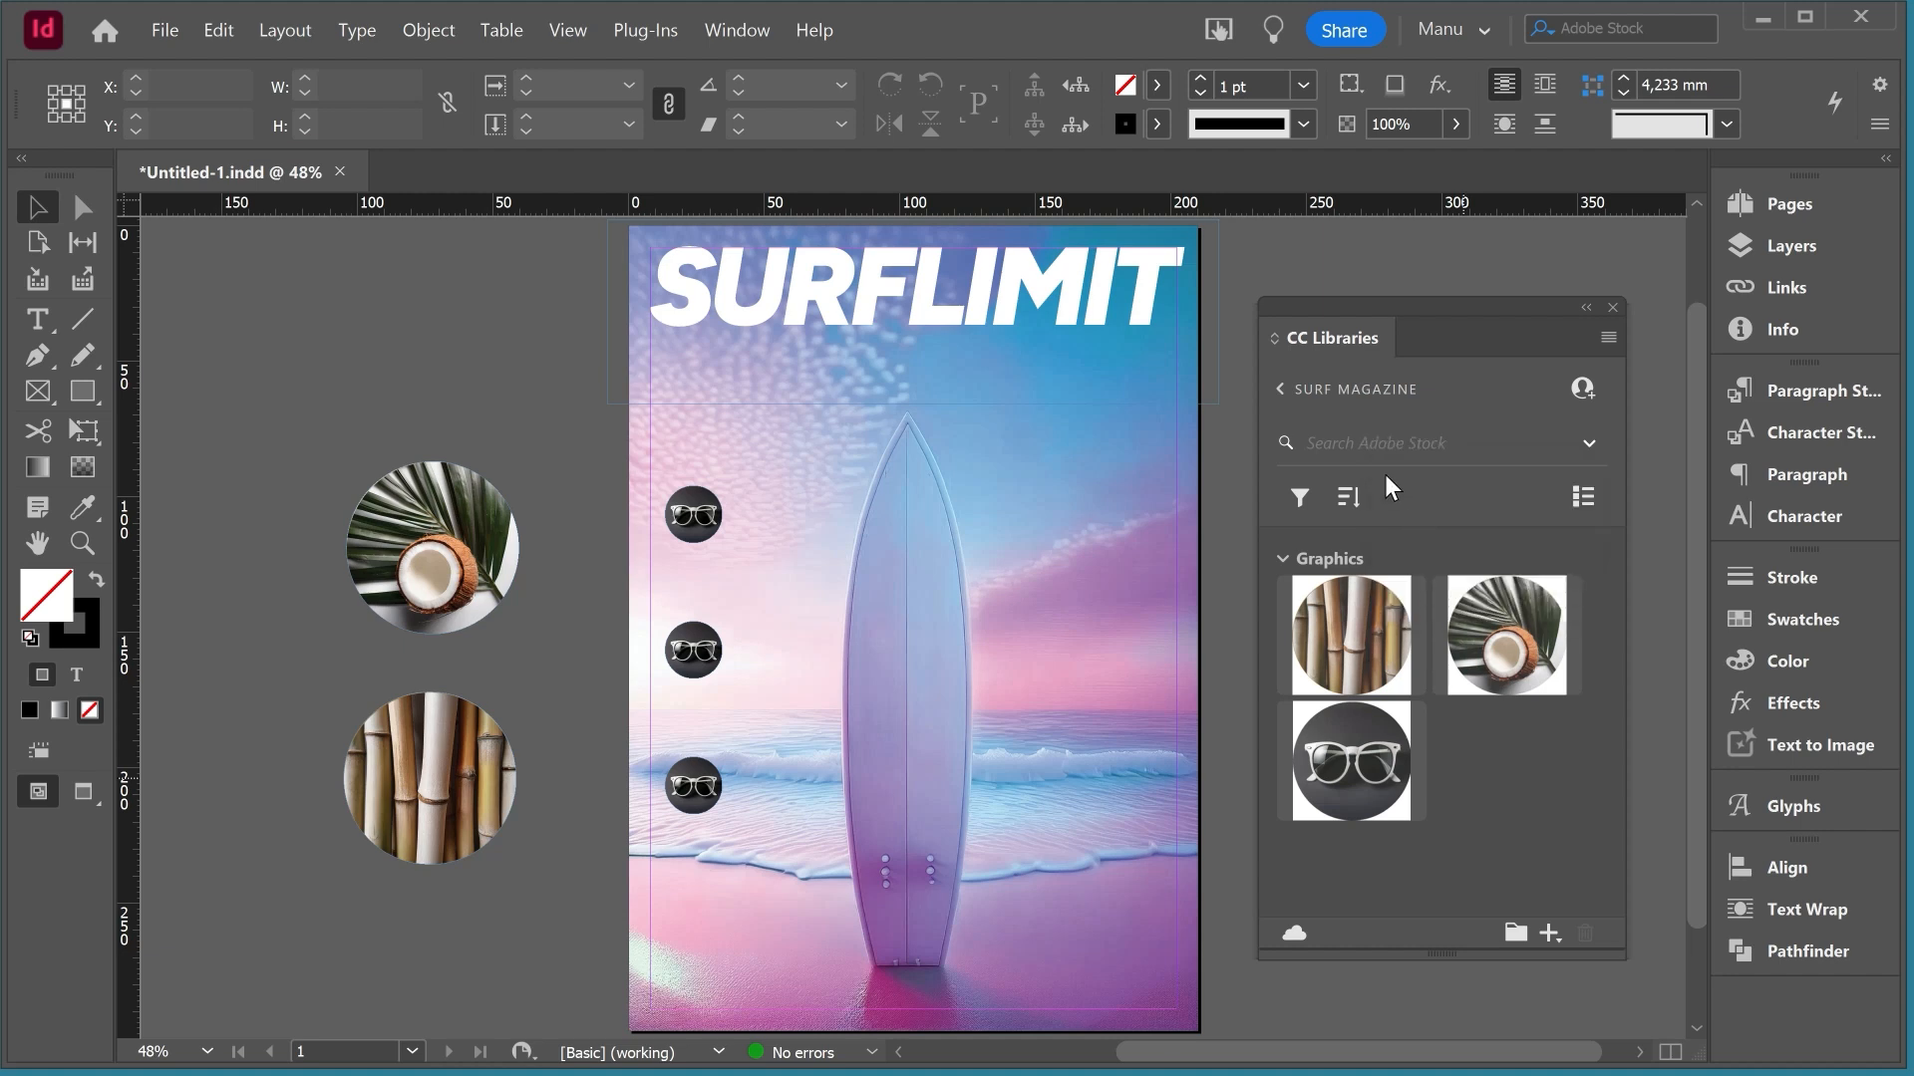
pyautogui.click(1378, 442)
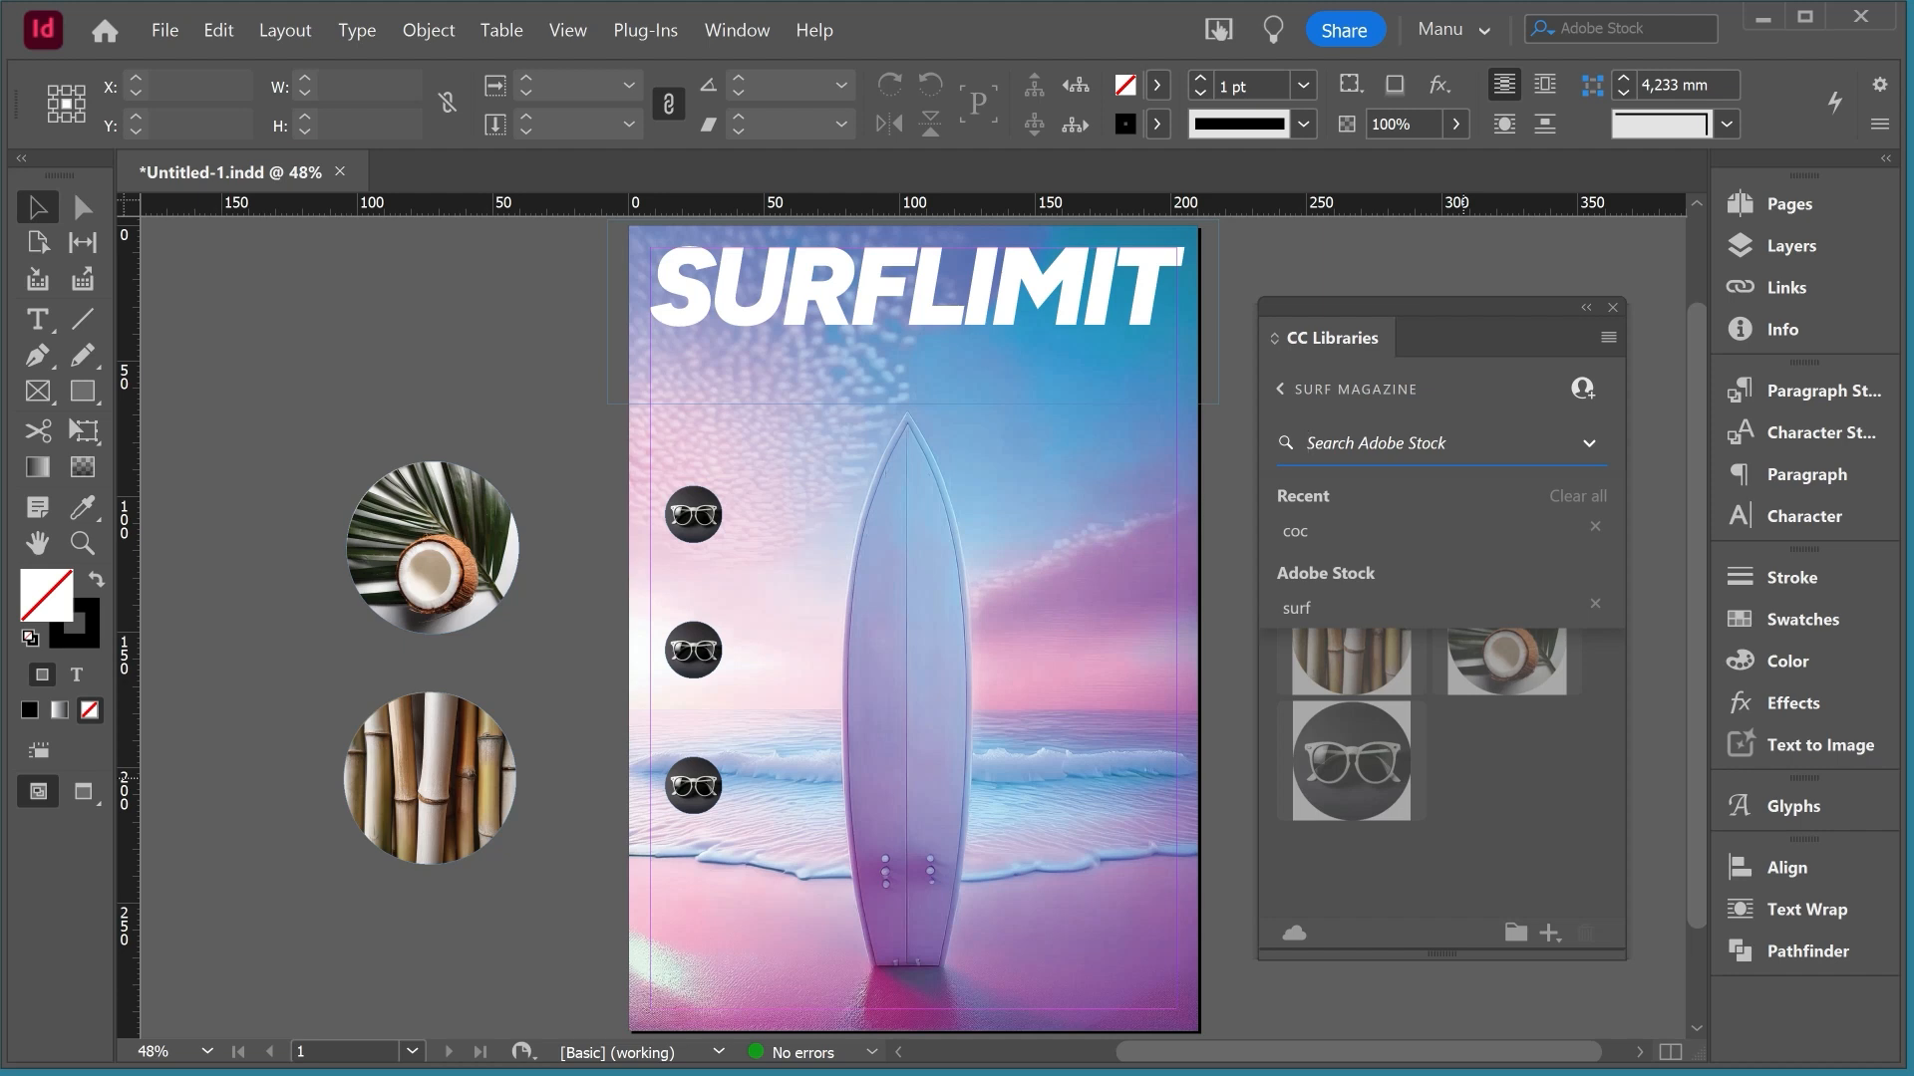
pyautogui.write('surf')
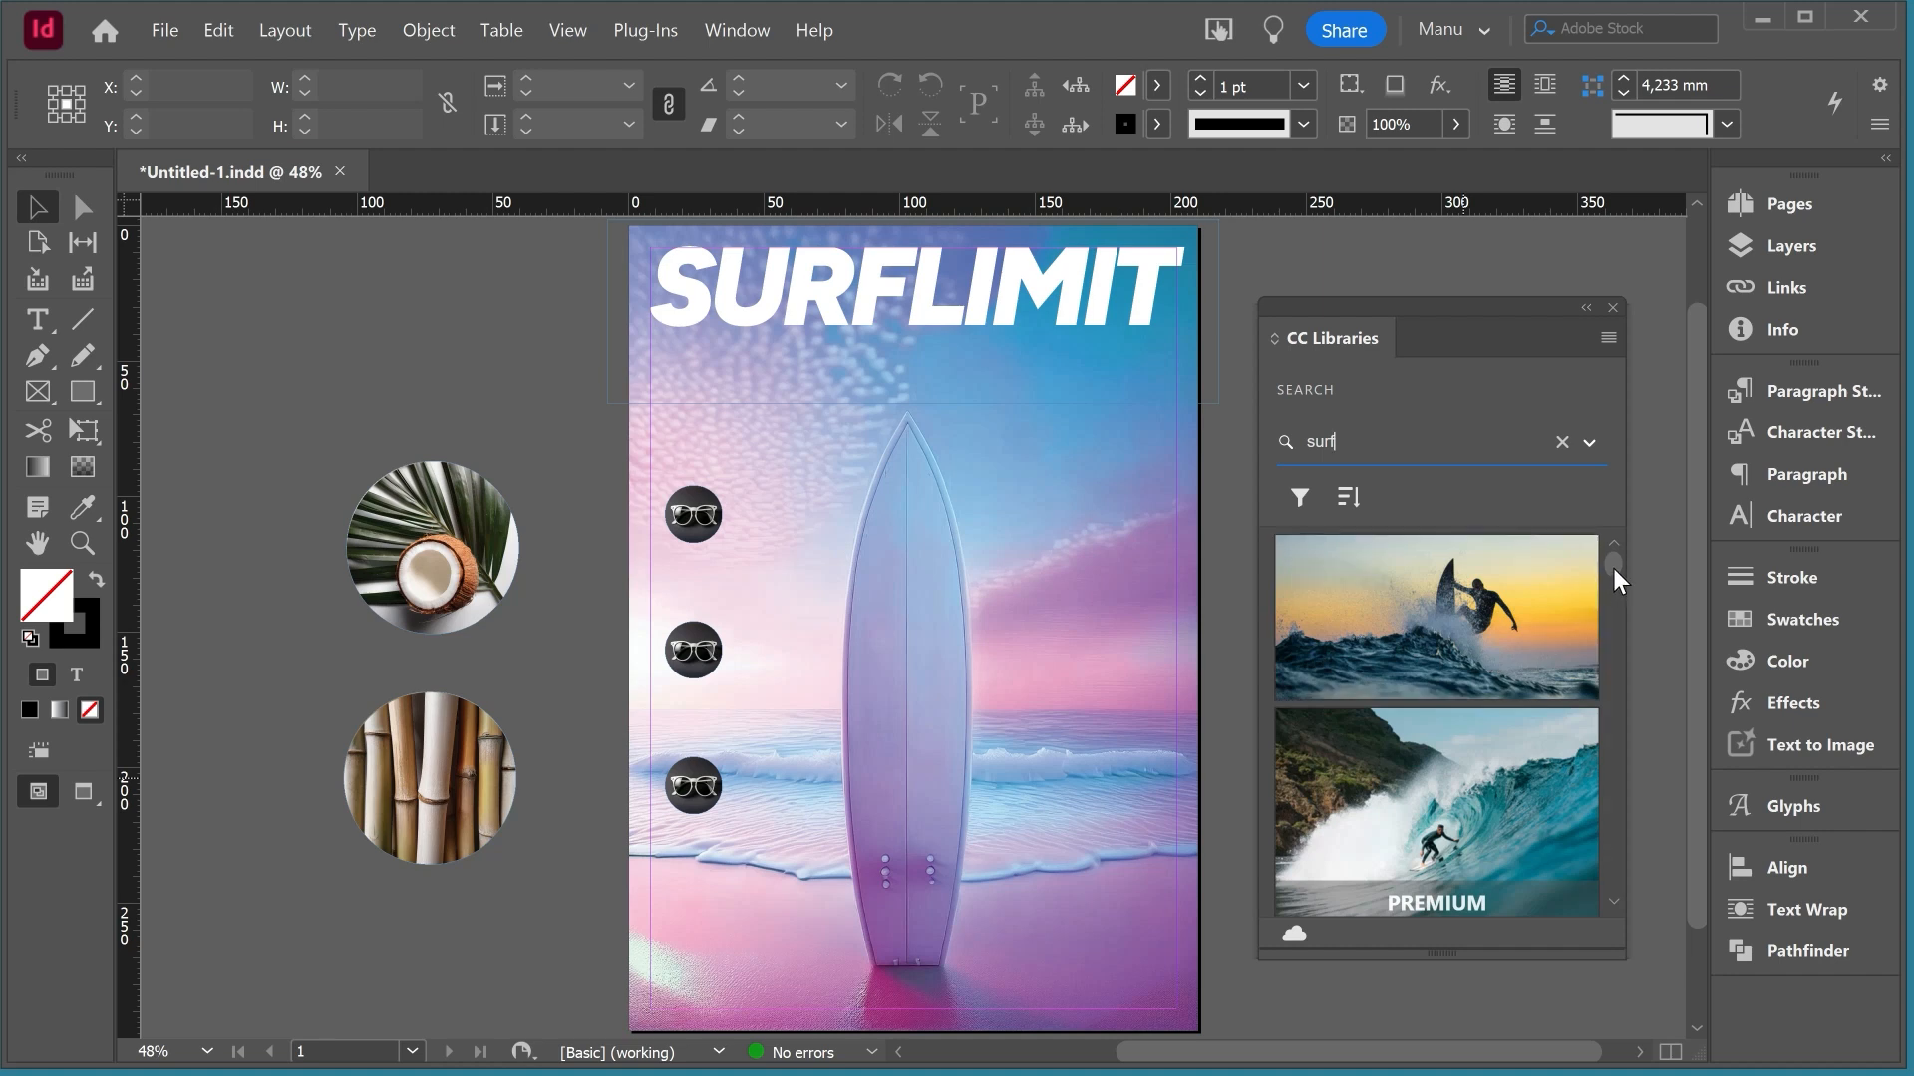
# Step: Browse the surf stock images and add "Surfer at the top of the wave" to the Surf magazine library
pyautogui.scroll(-2, 1612, 570)
pyautogui.scroll(2, 1613, 554)
pyautogui.moveTo(1405, 606)
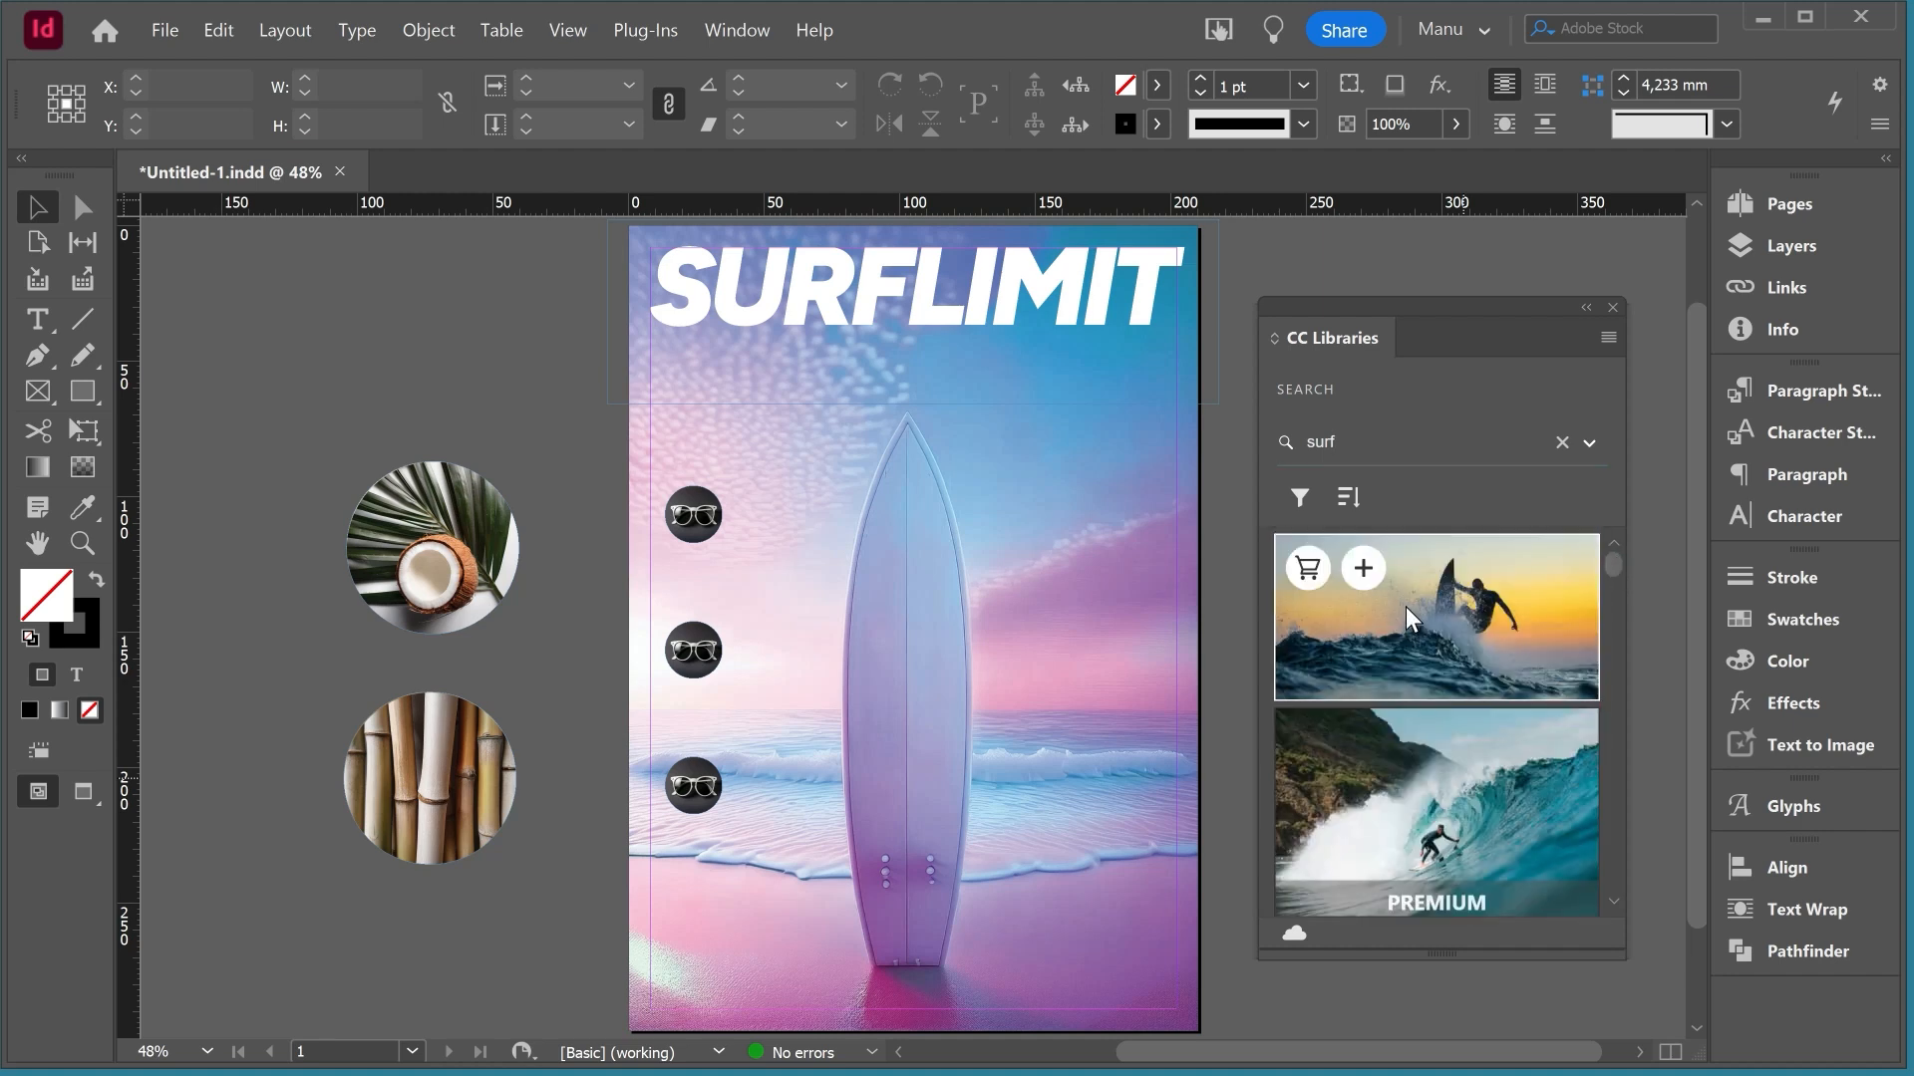
pyautogui.scroll(-5, 1390, 623)
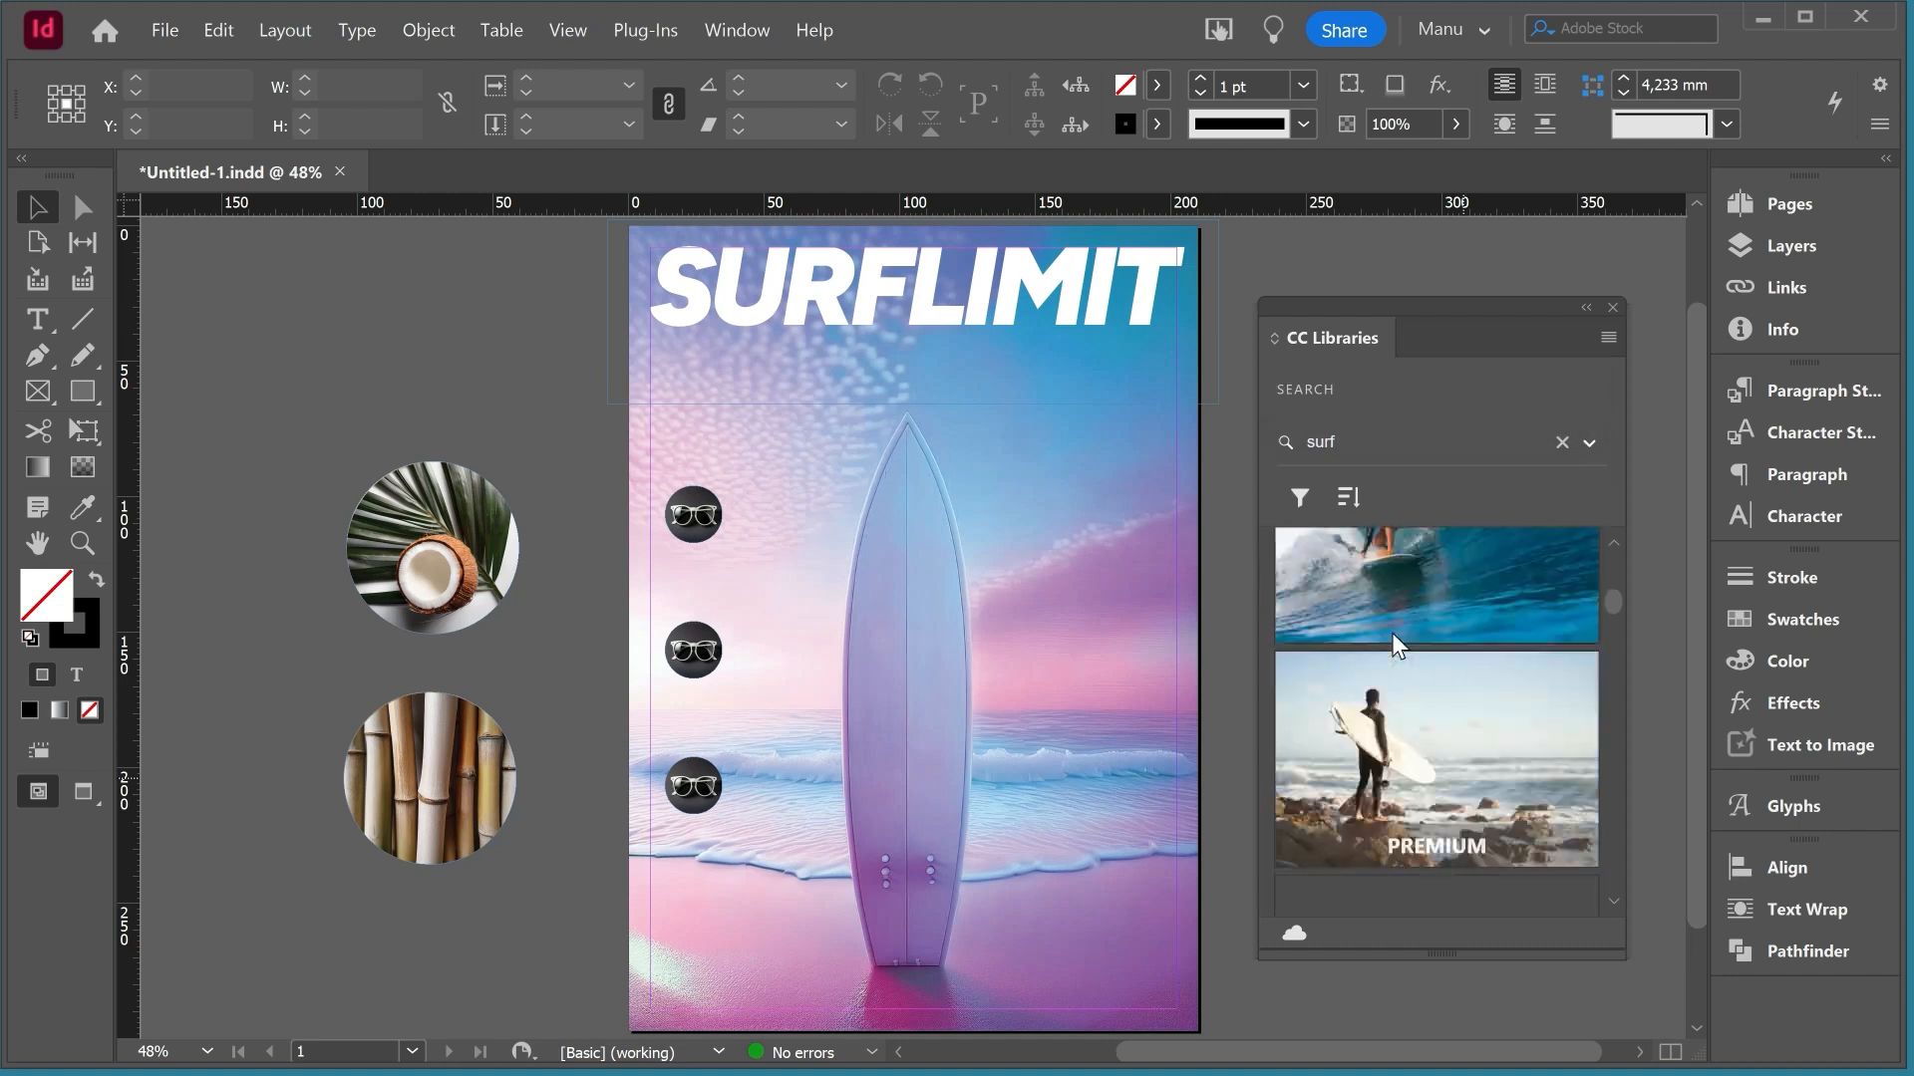
pyautogui.click(1360, 658)
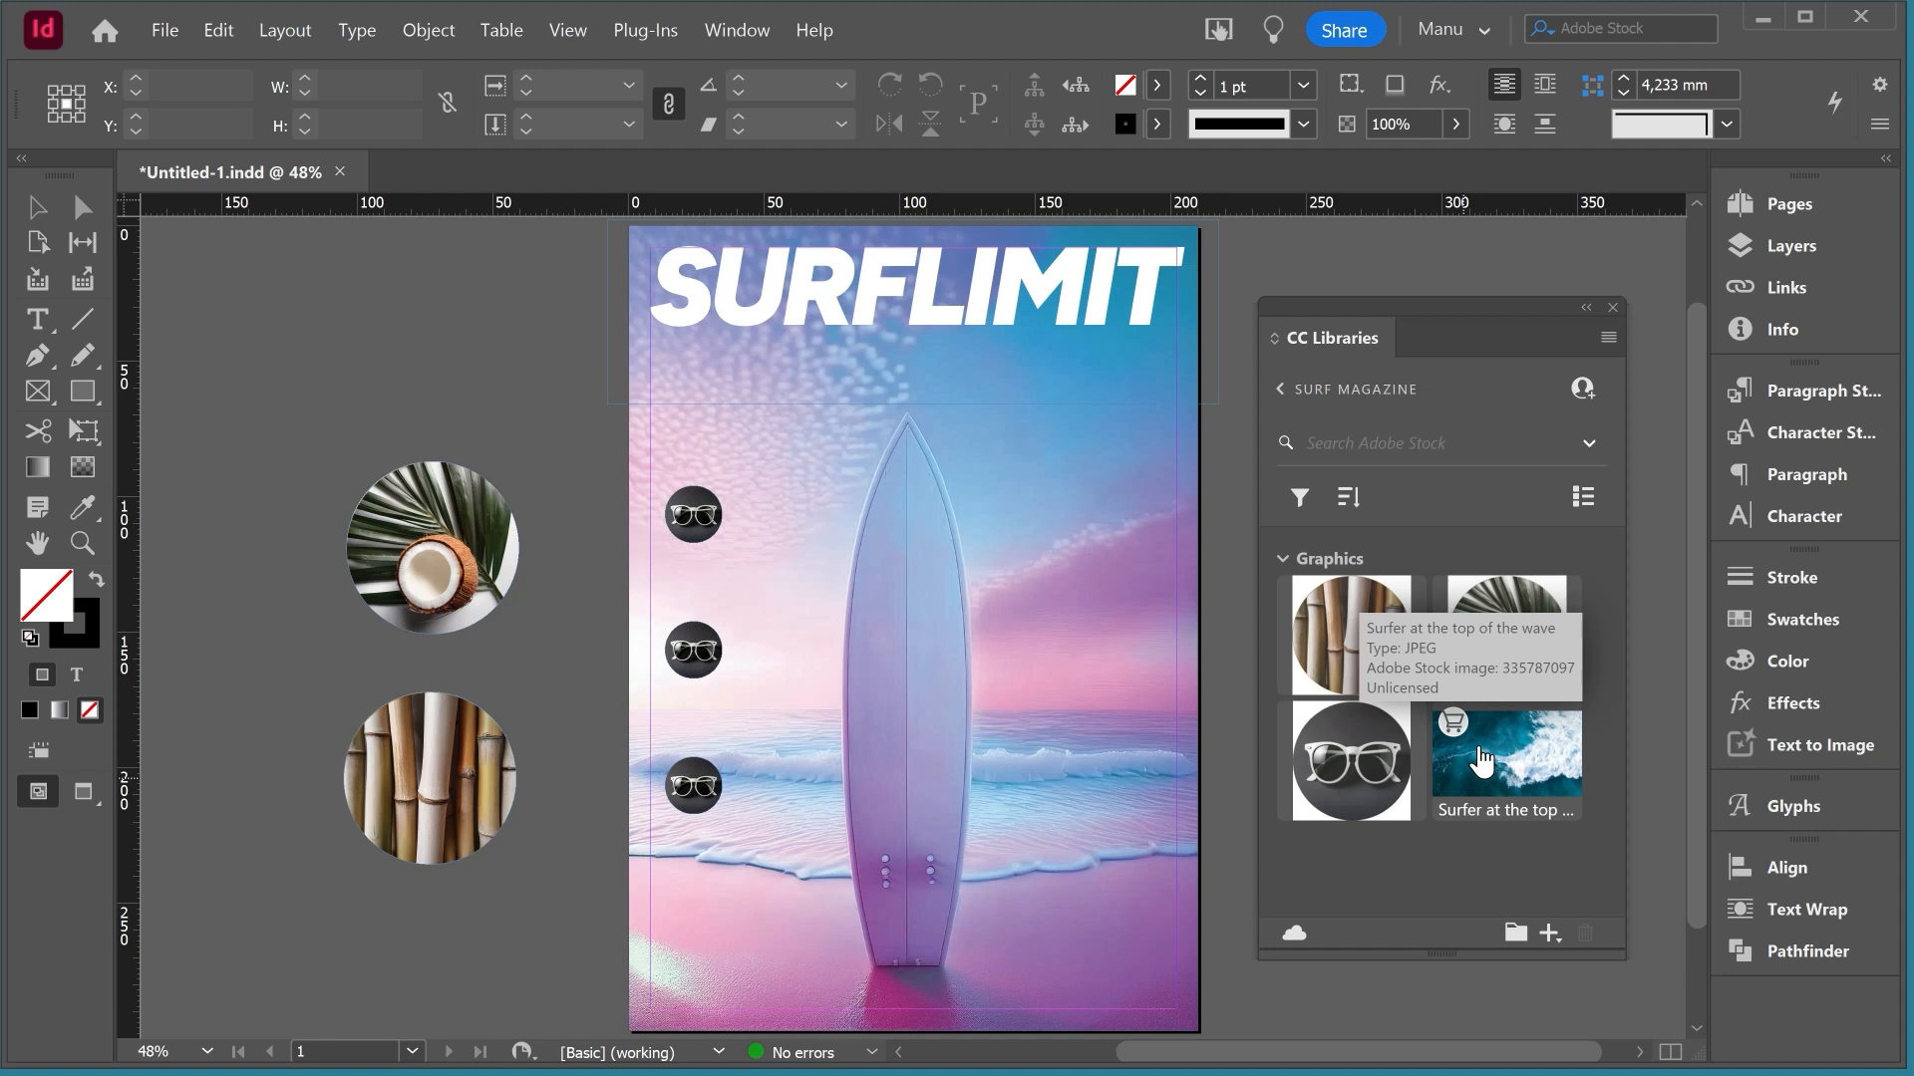
# Step: Place the surfer stock image about 108 mm wide over the lower part of the cover and inspect its preview watermark
pyautogui.moveTo(1491, 767); pyautogui.dragTo(217, 298)
pyautogui.moveTo(837, 738); pyautogui.dragTo(932, 854)
pyautogui.scroll(4, 1007, 862)
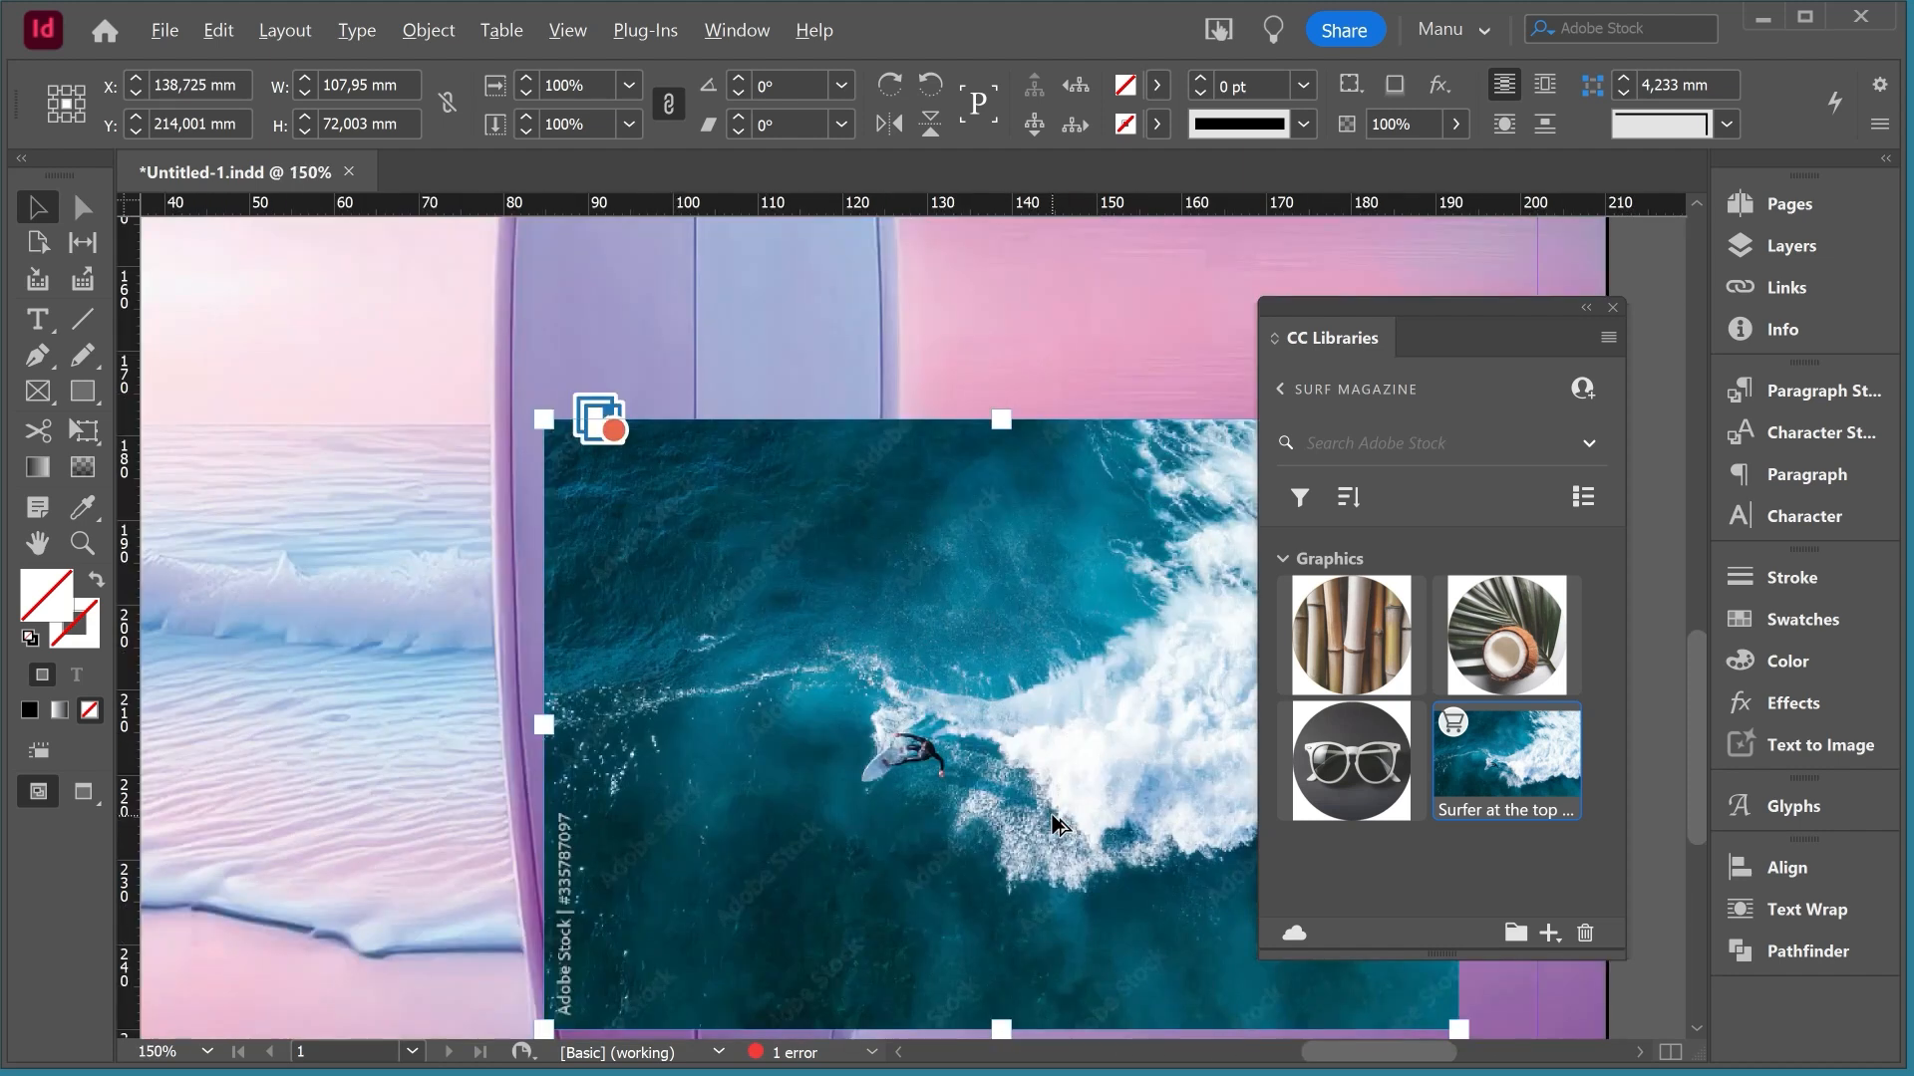
pyautogui.scroll(3, 1059, 826)
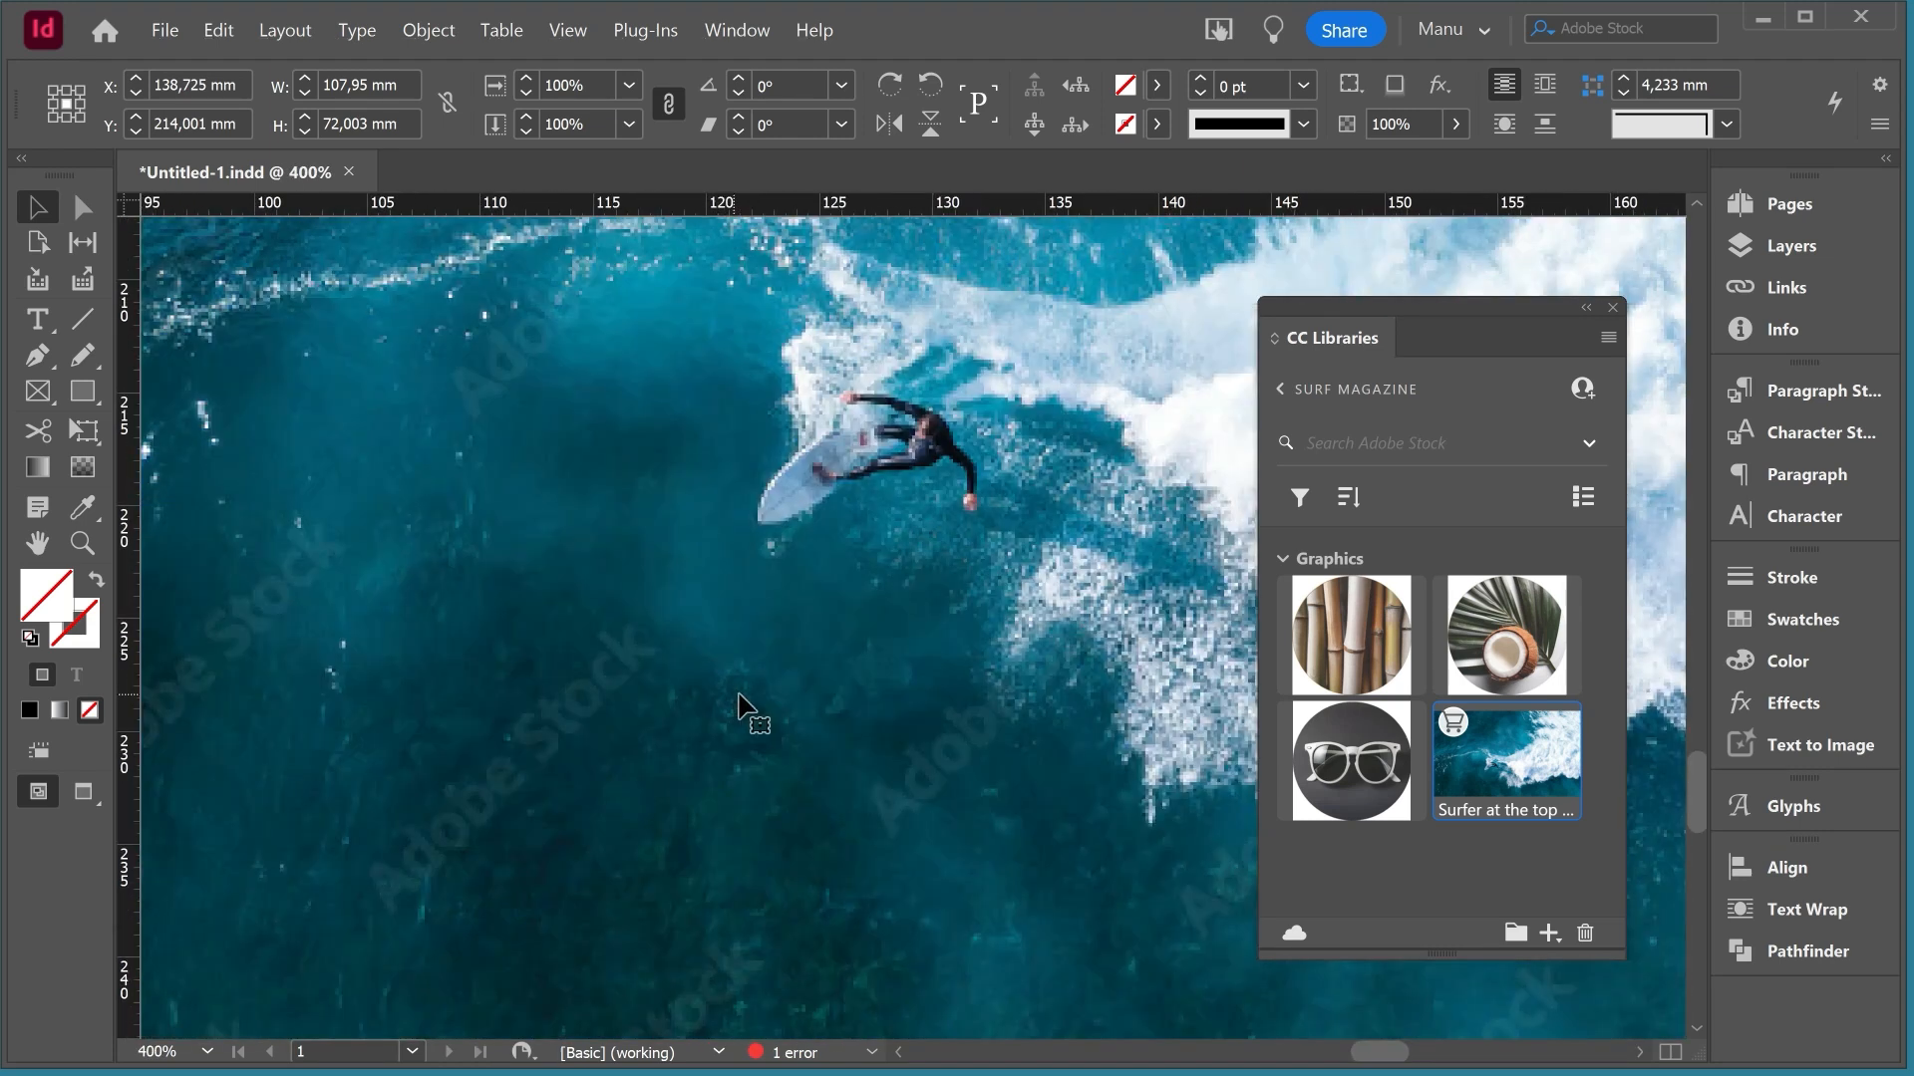
pyautogui.scroll(-3, 747, 696)
pyautogui.scroll(-1, 726, 727)
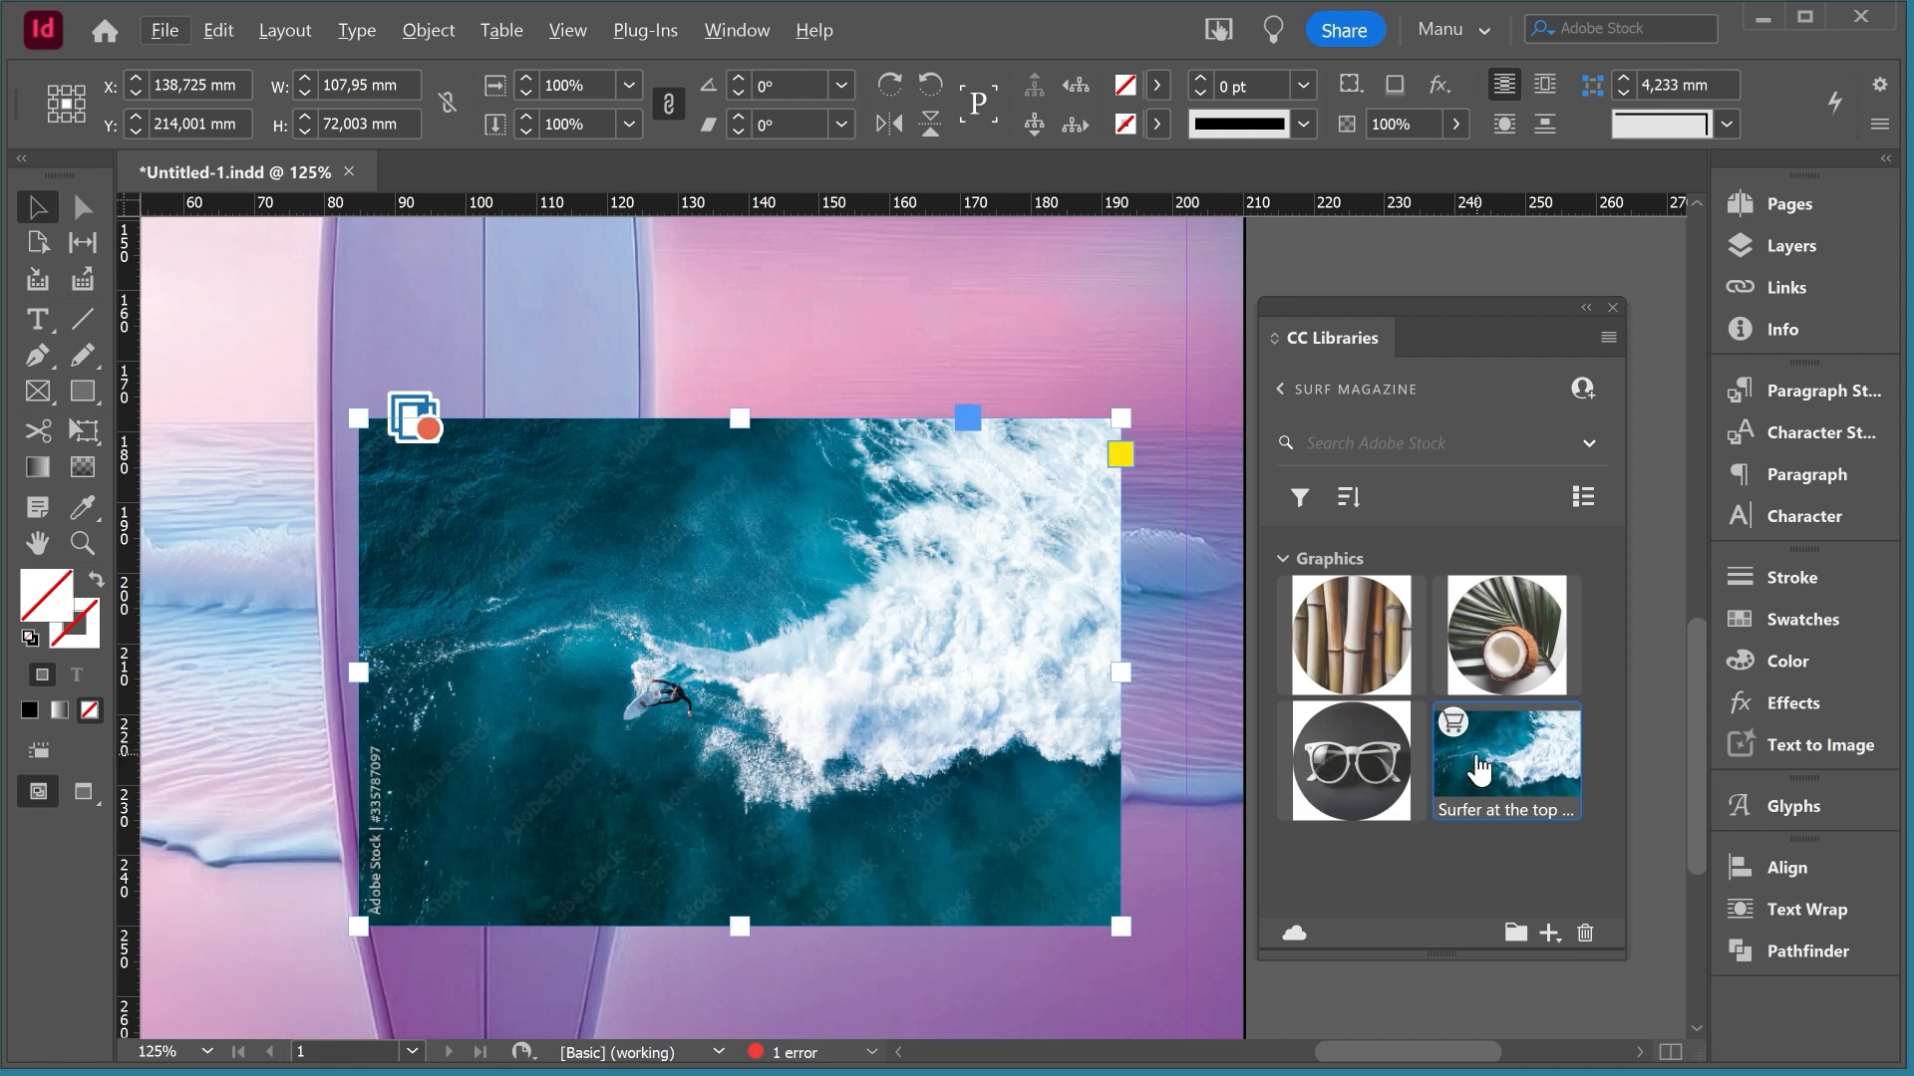
# Step: Open the licensing page for the unlicensed surfer image on Adobe Stock and examine it
pyautogui.moveTo(1473, 765)
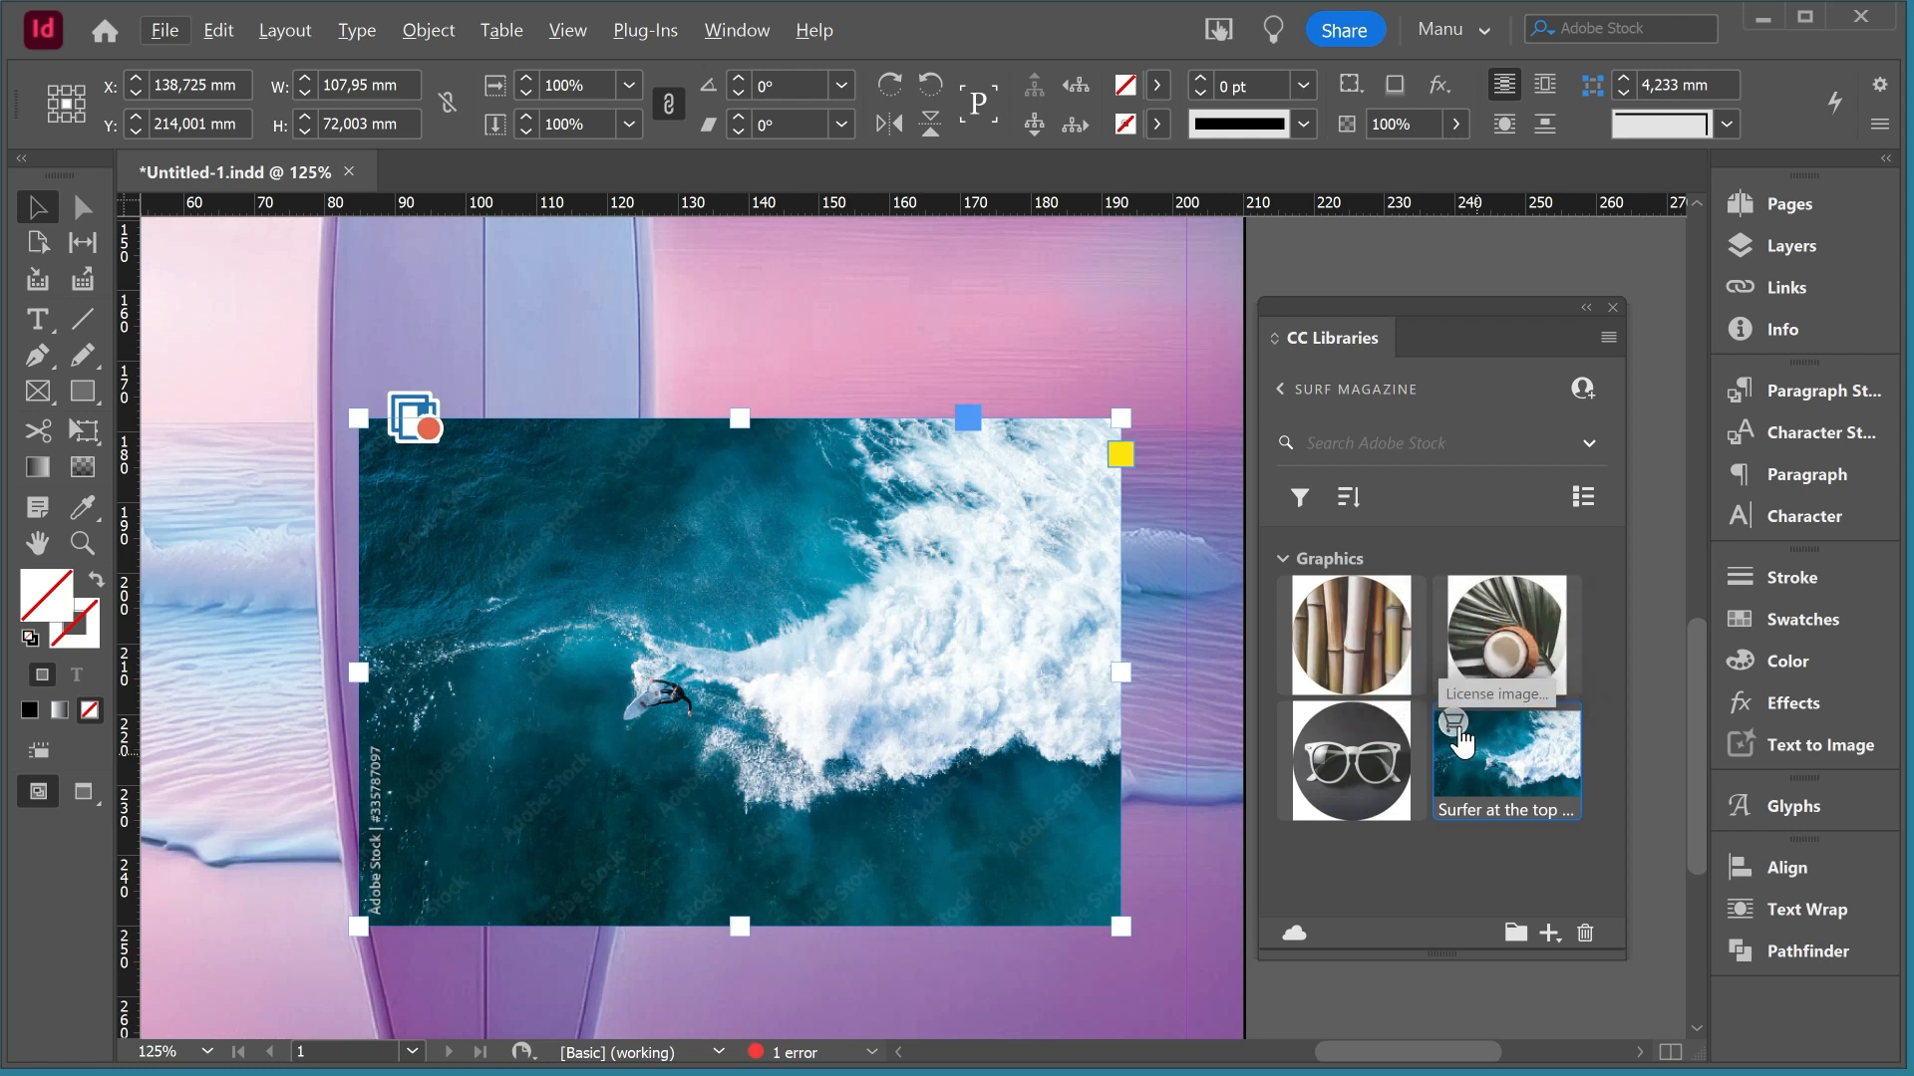
pyautogui.click(1457, 725)
pyautogui.click(1156, 739)
pyautogui.scroll(-2, 865, 551)
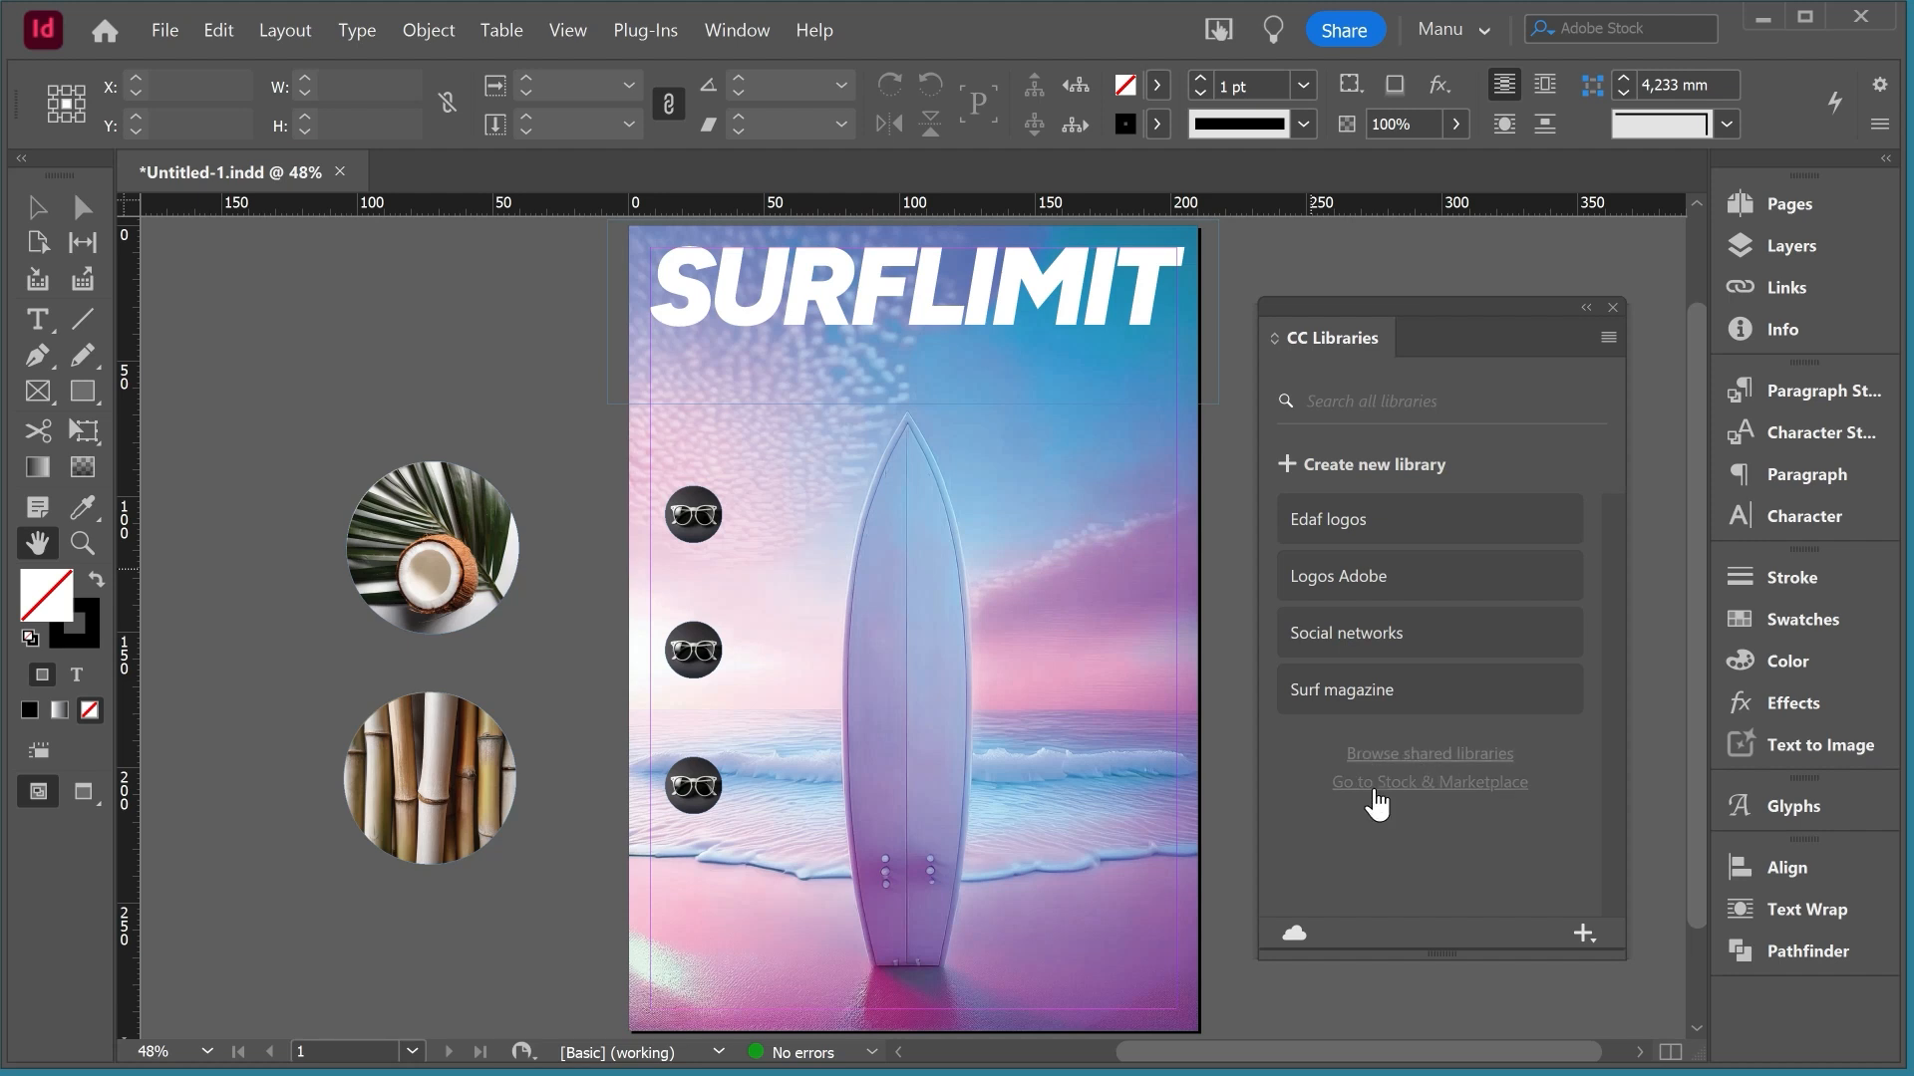
# Step: Browse the shared libraries in Creative Cloud Desktop, add the public Web Gradients library from its web page, and return to InDesign
pyautogui.click(1415, 757)
pyautogui.click(1433, 785)
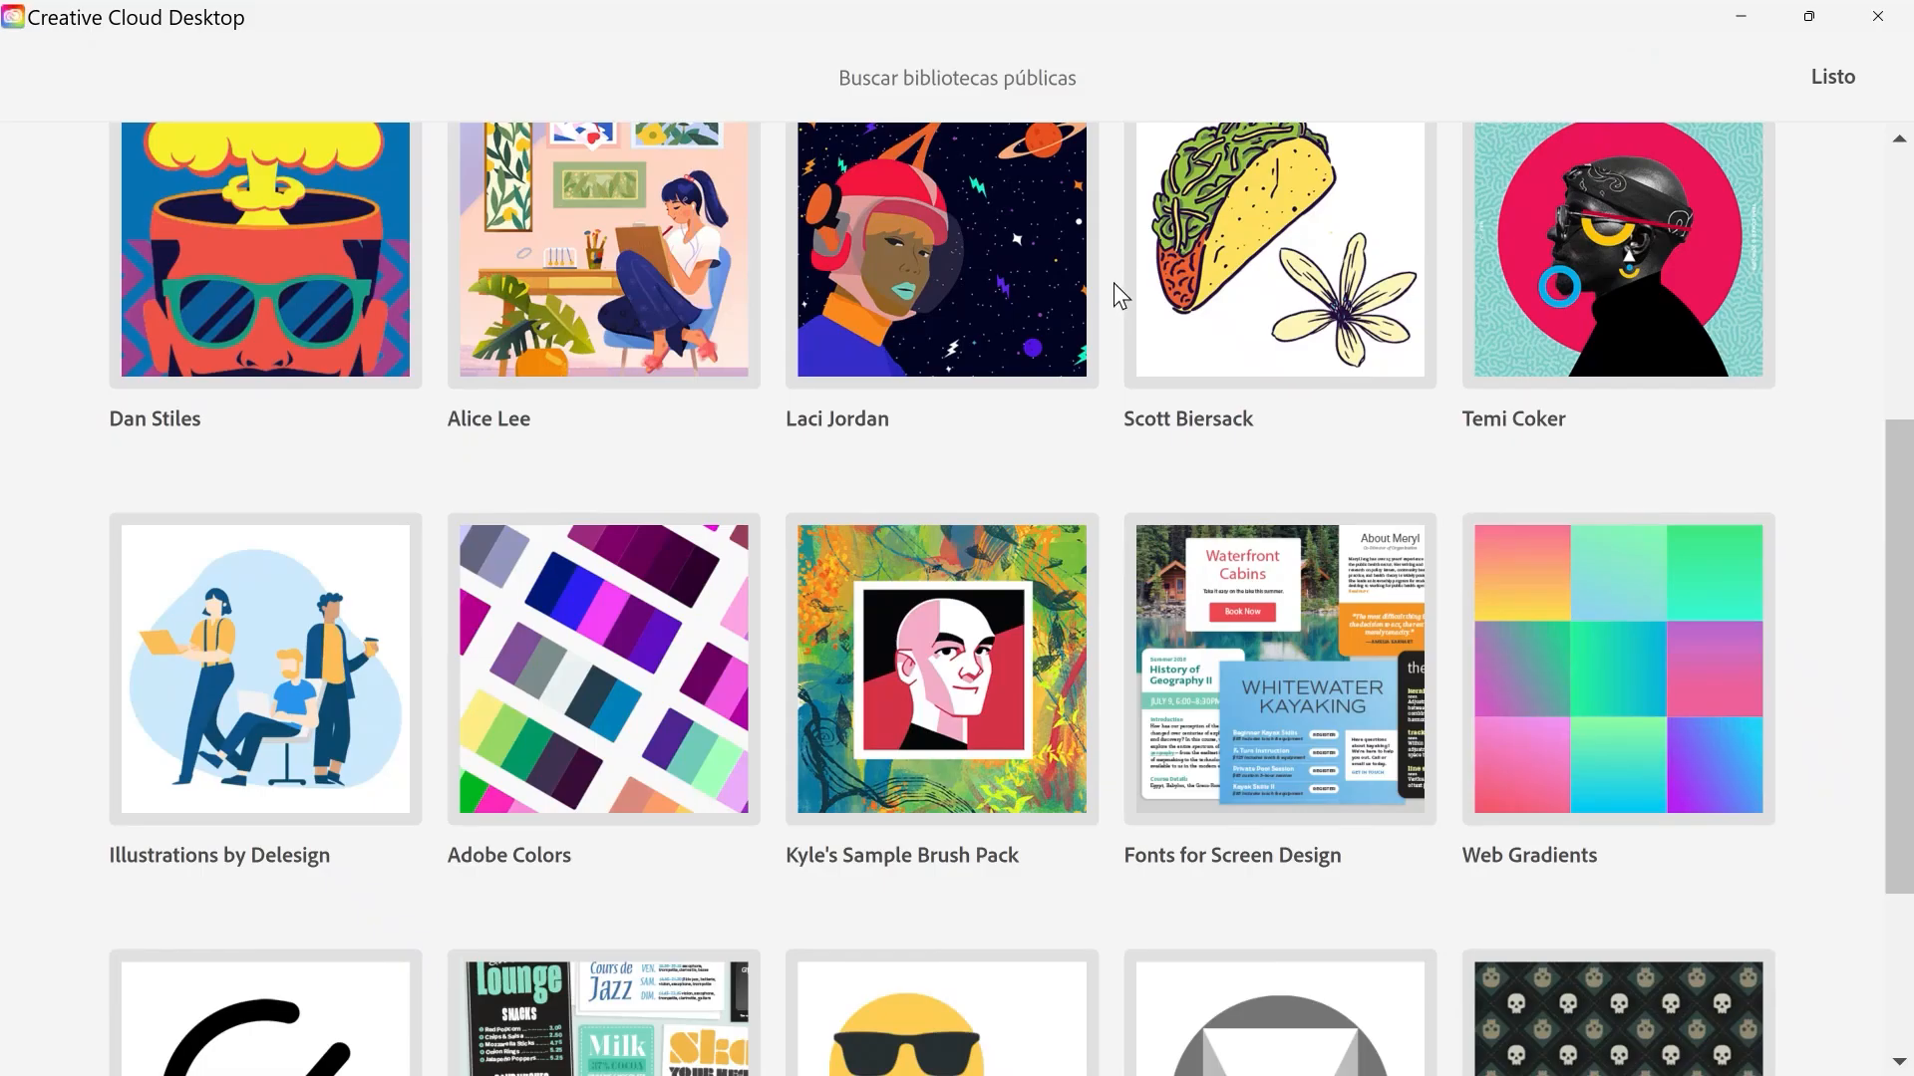
pyautogui.scroll(-2, 1480, 593)
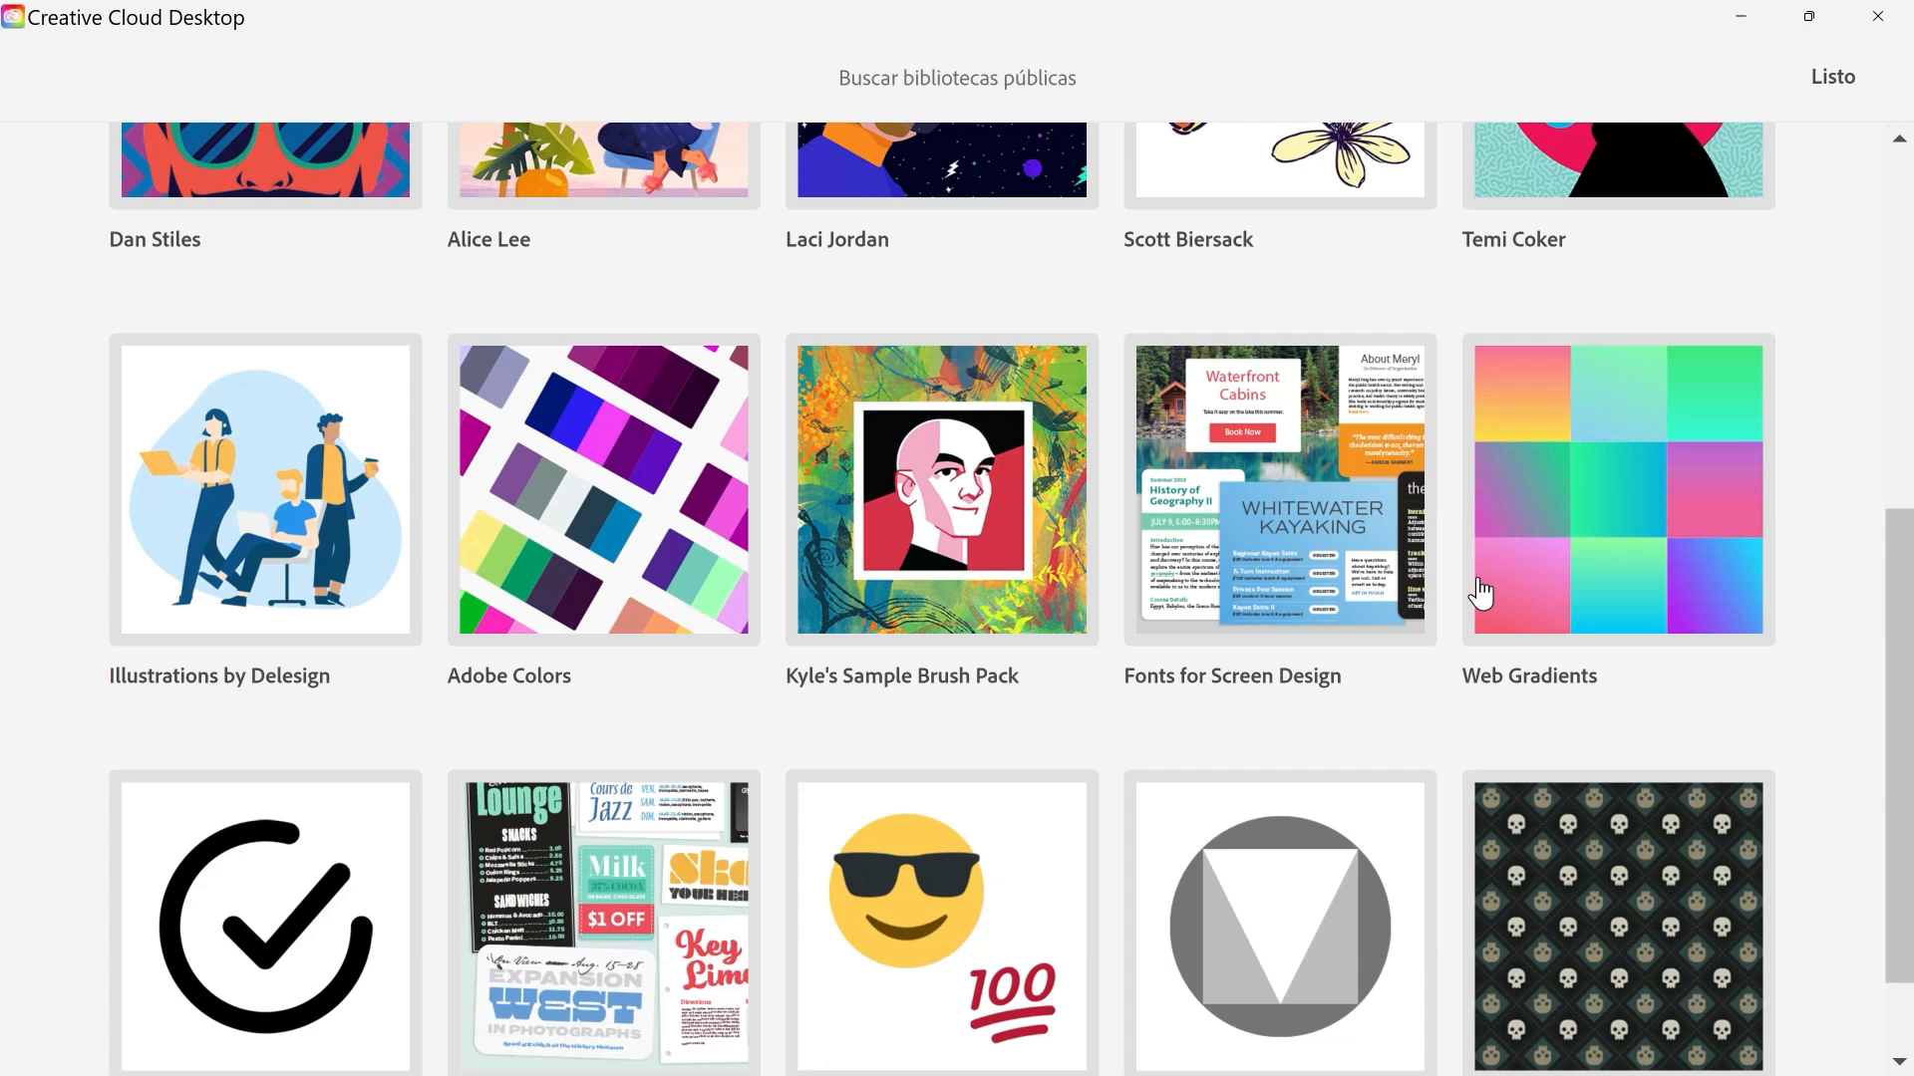
pyautogui.click(1567, 498)
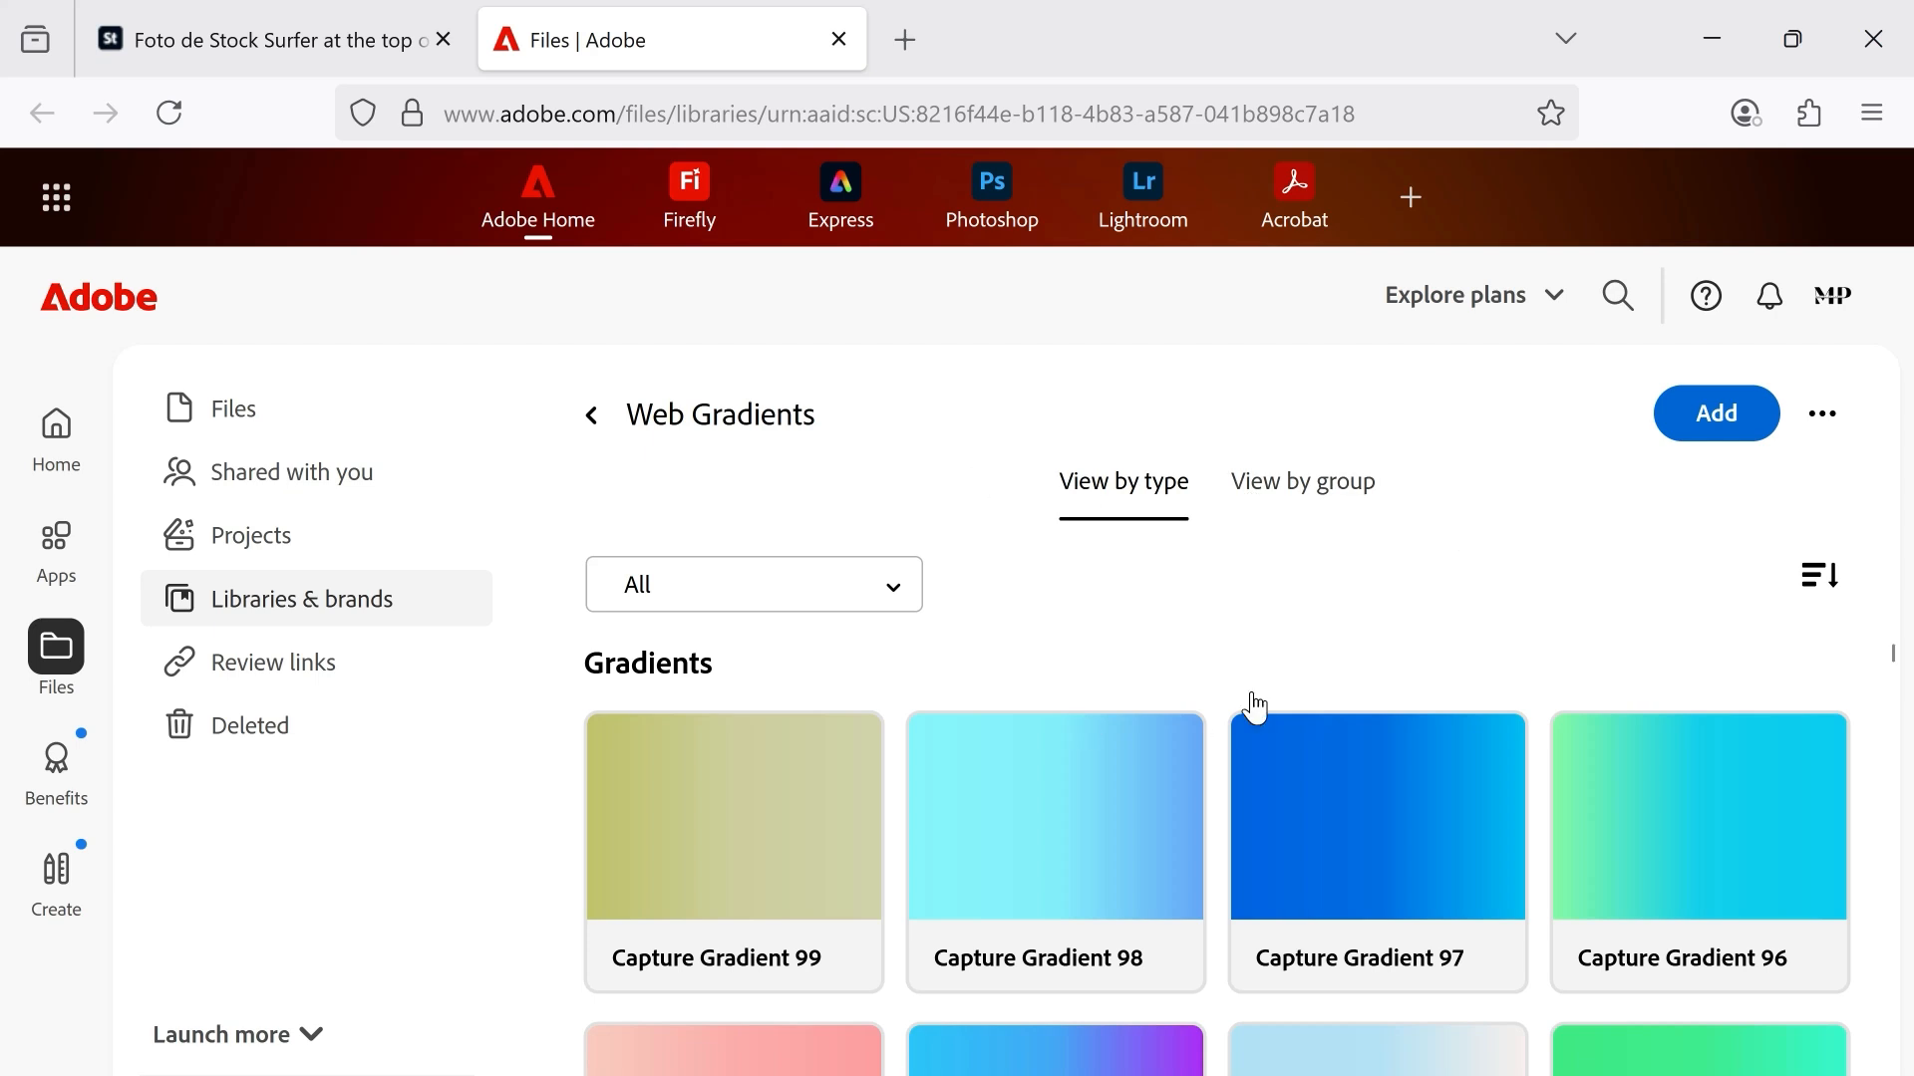
pyautogui.click(1708, 435)
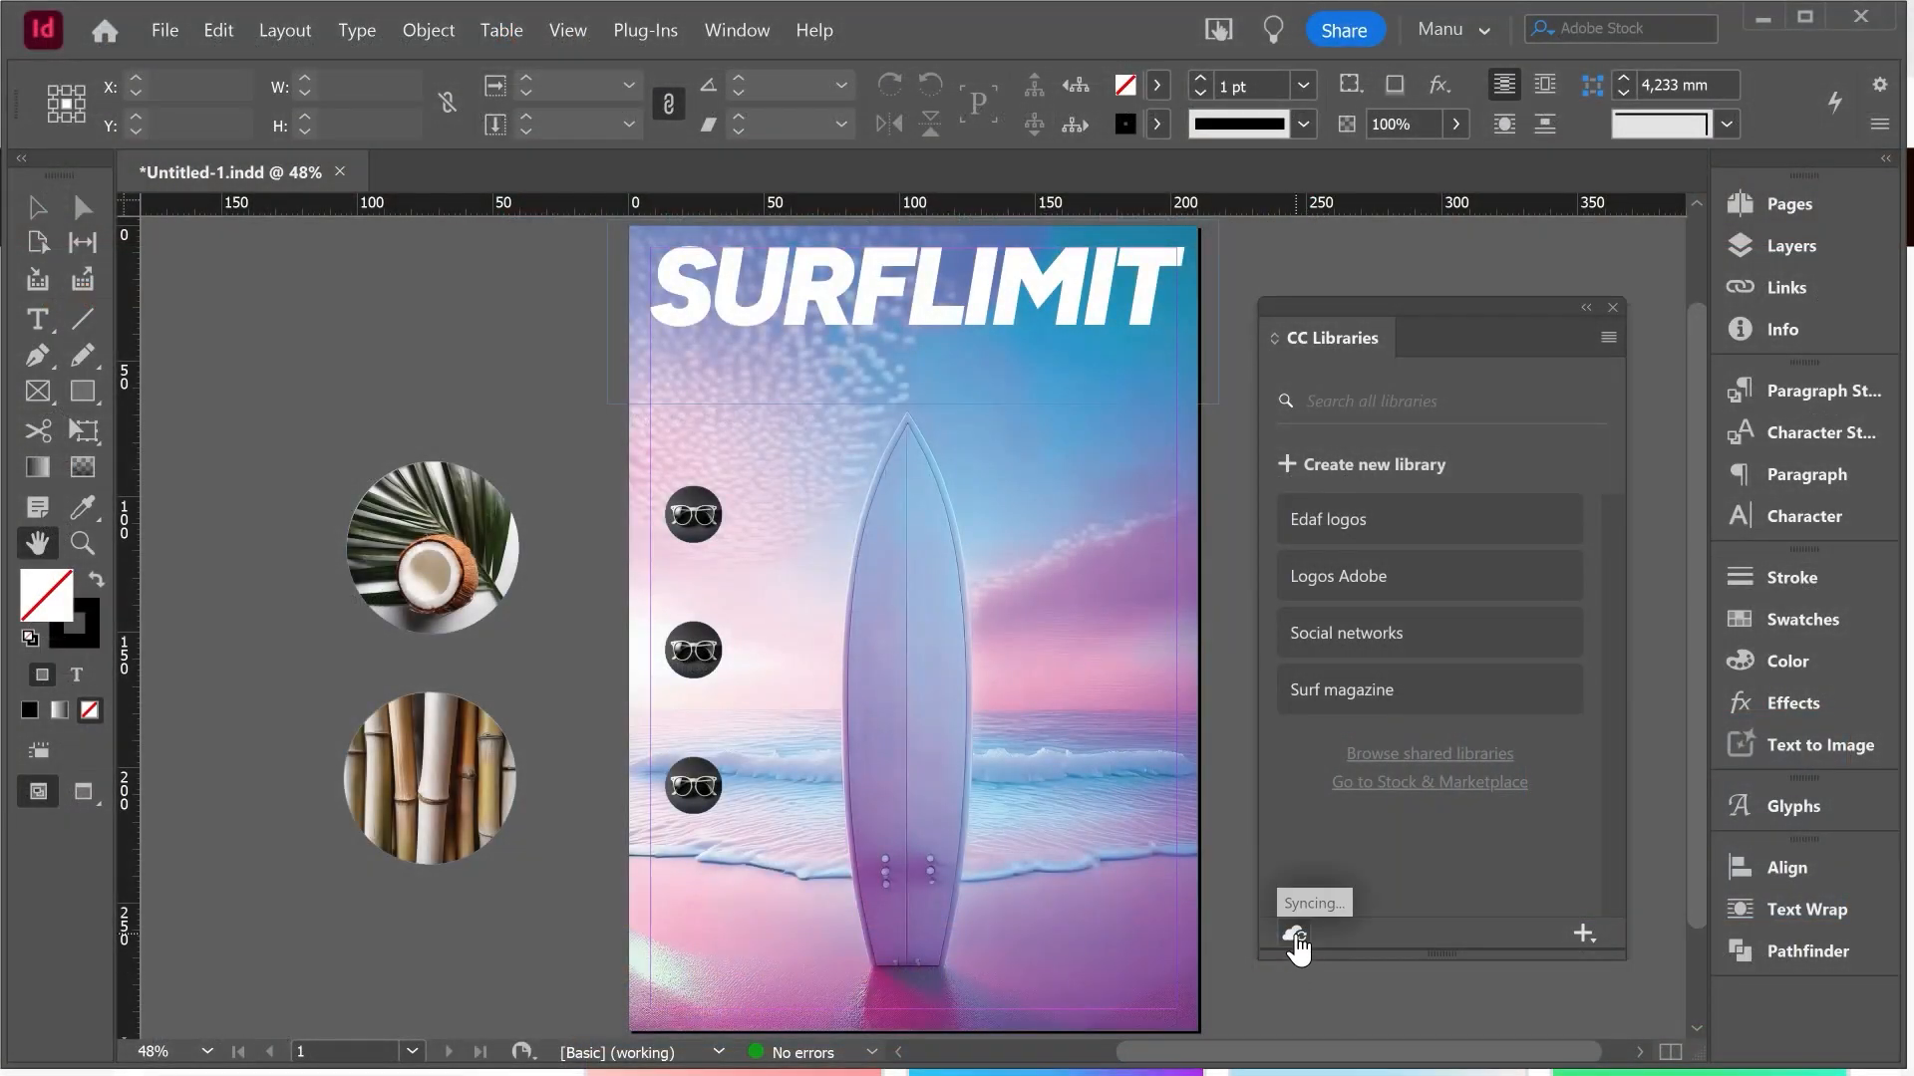
pyautogui.moveTo(1297, 944)
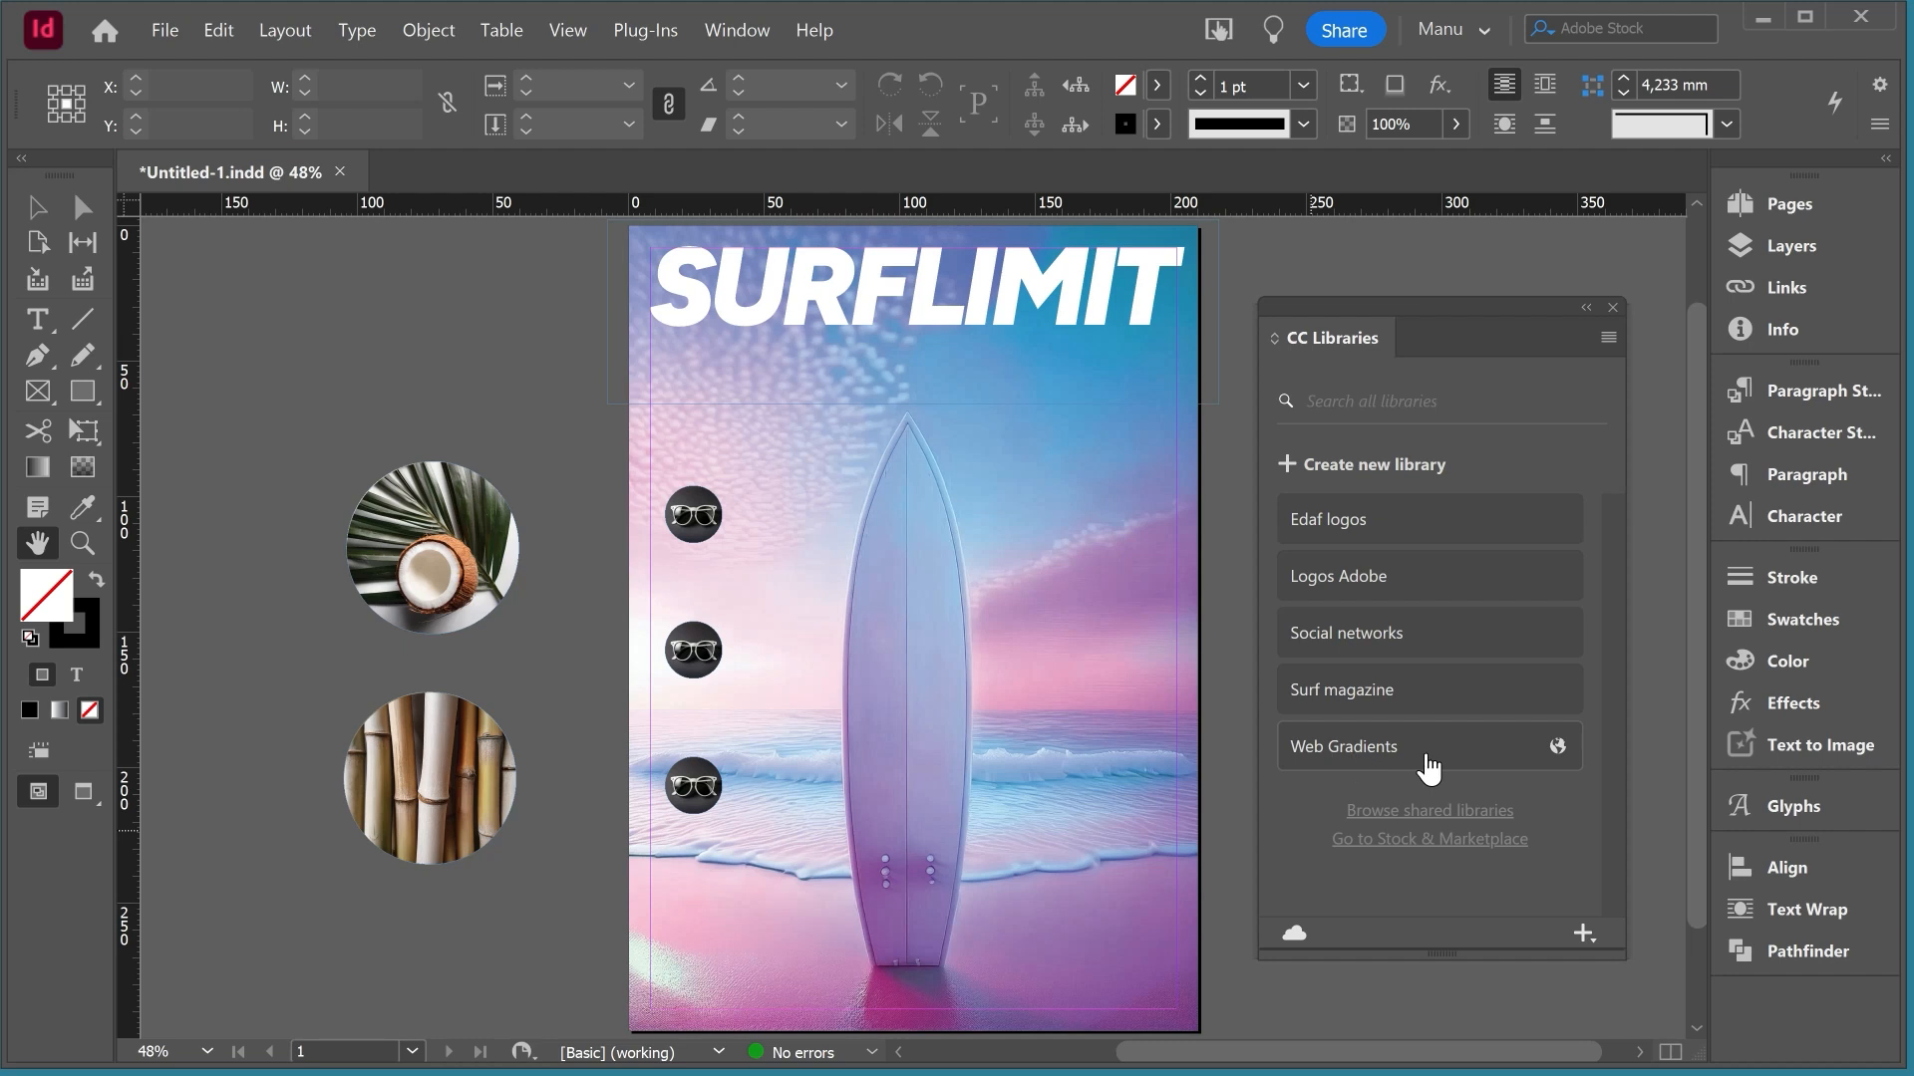
# Step: Open the Web Gradients library and look through its gradient images
pyautogui.click(1341, 745)
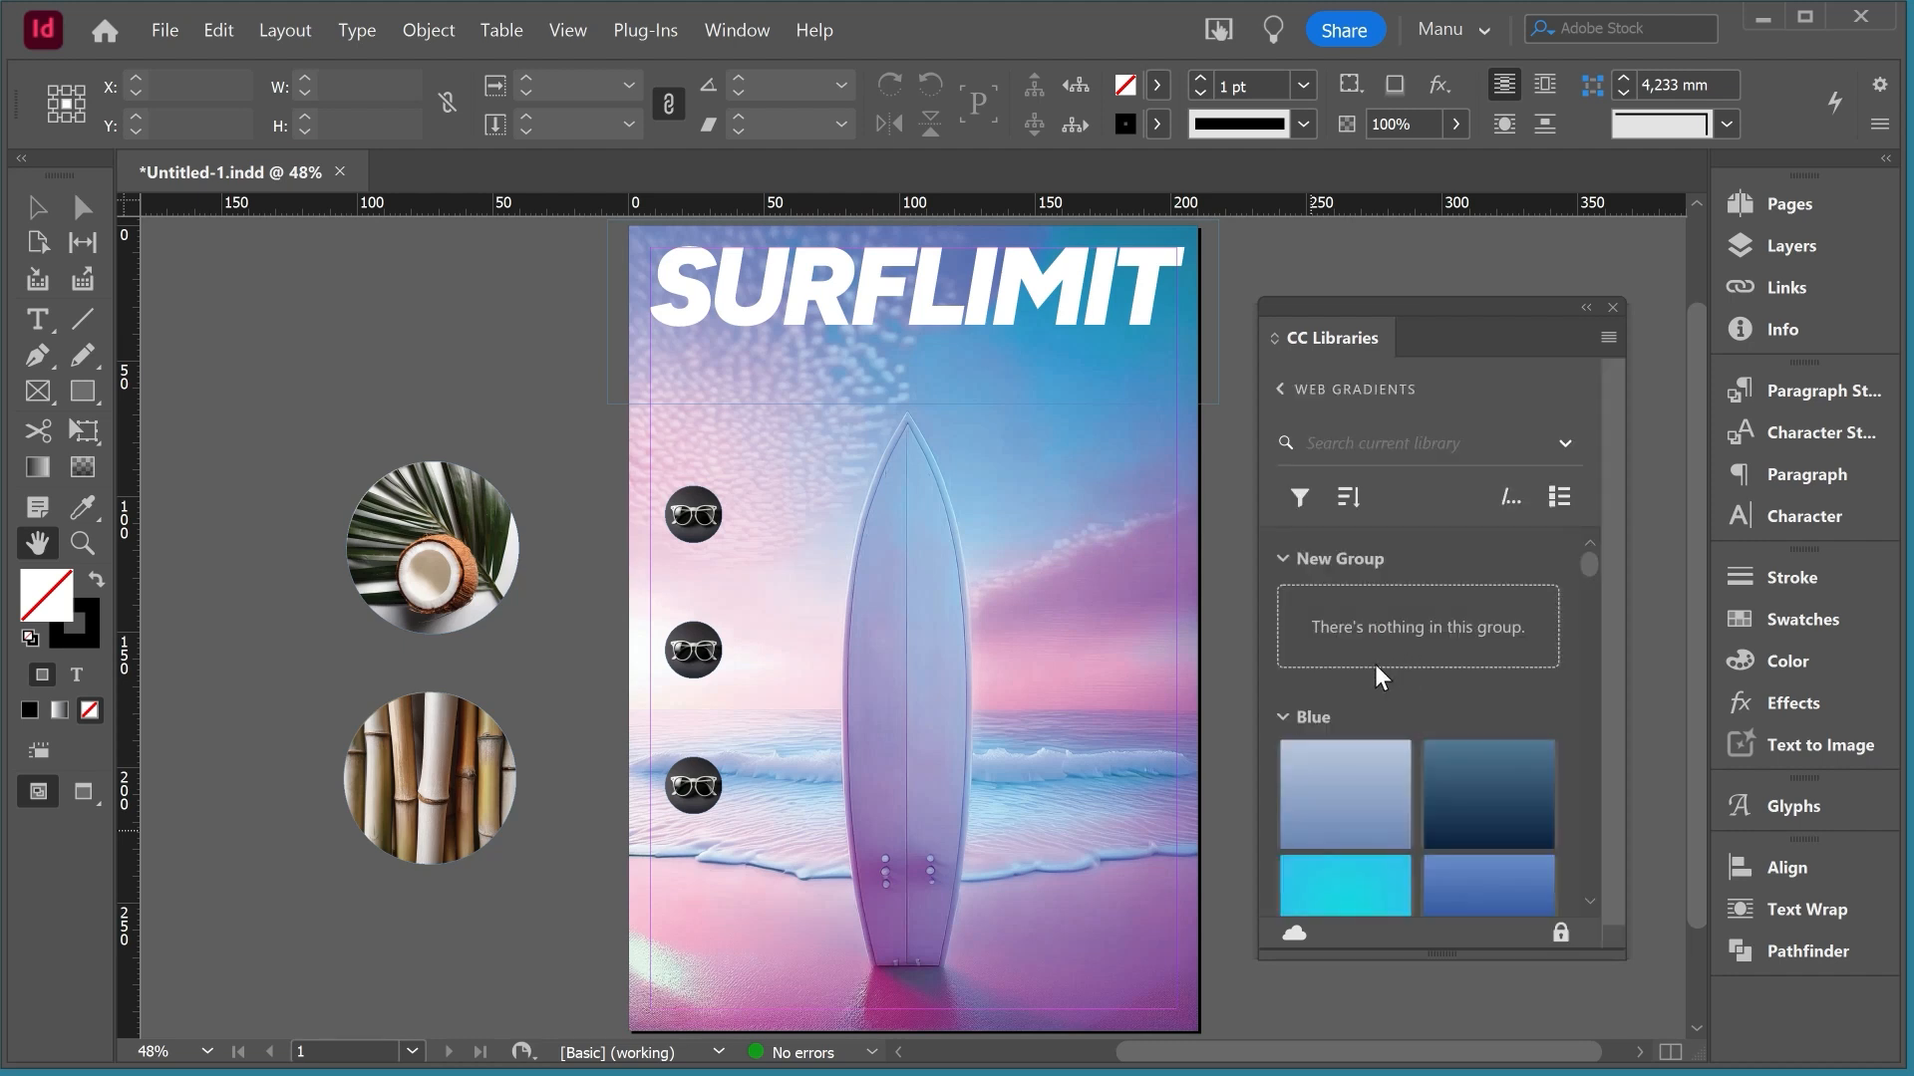
pyautogui.scroll(-5, 1380, 688)
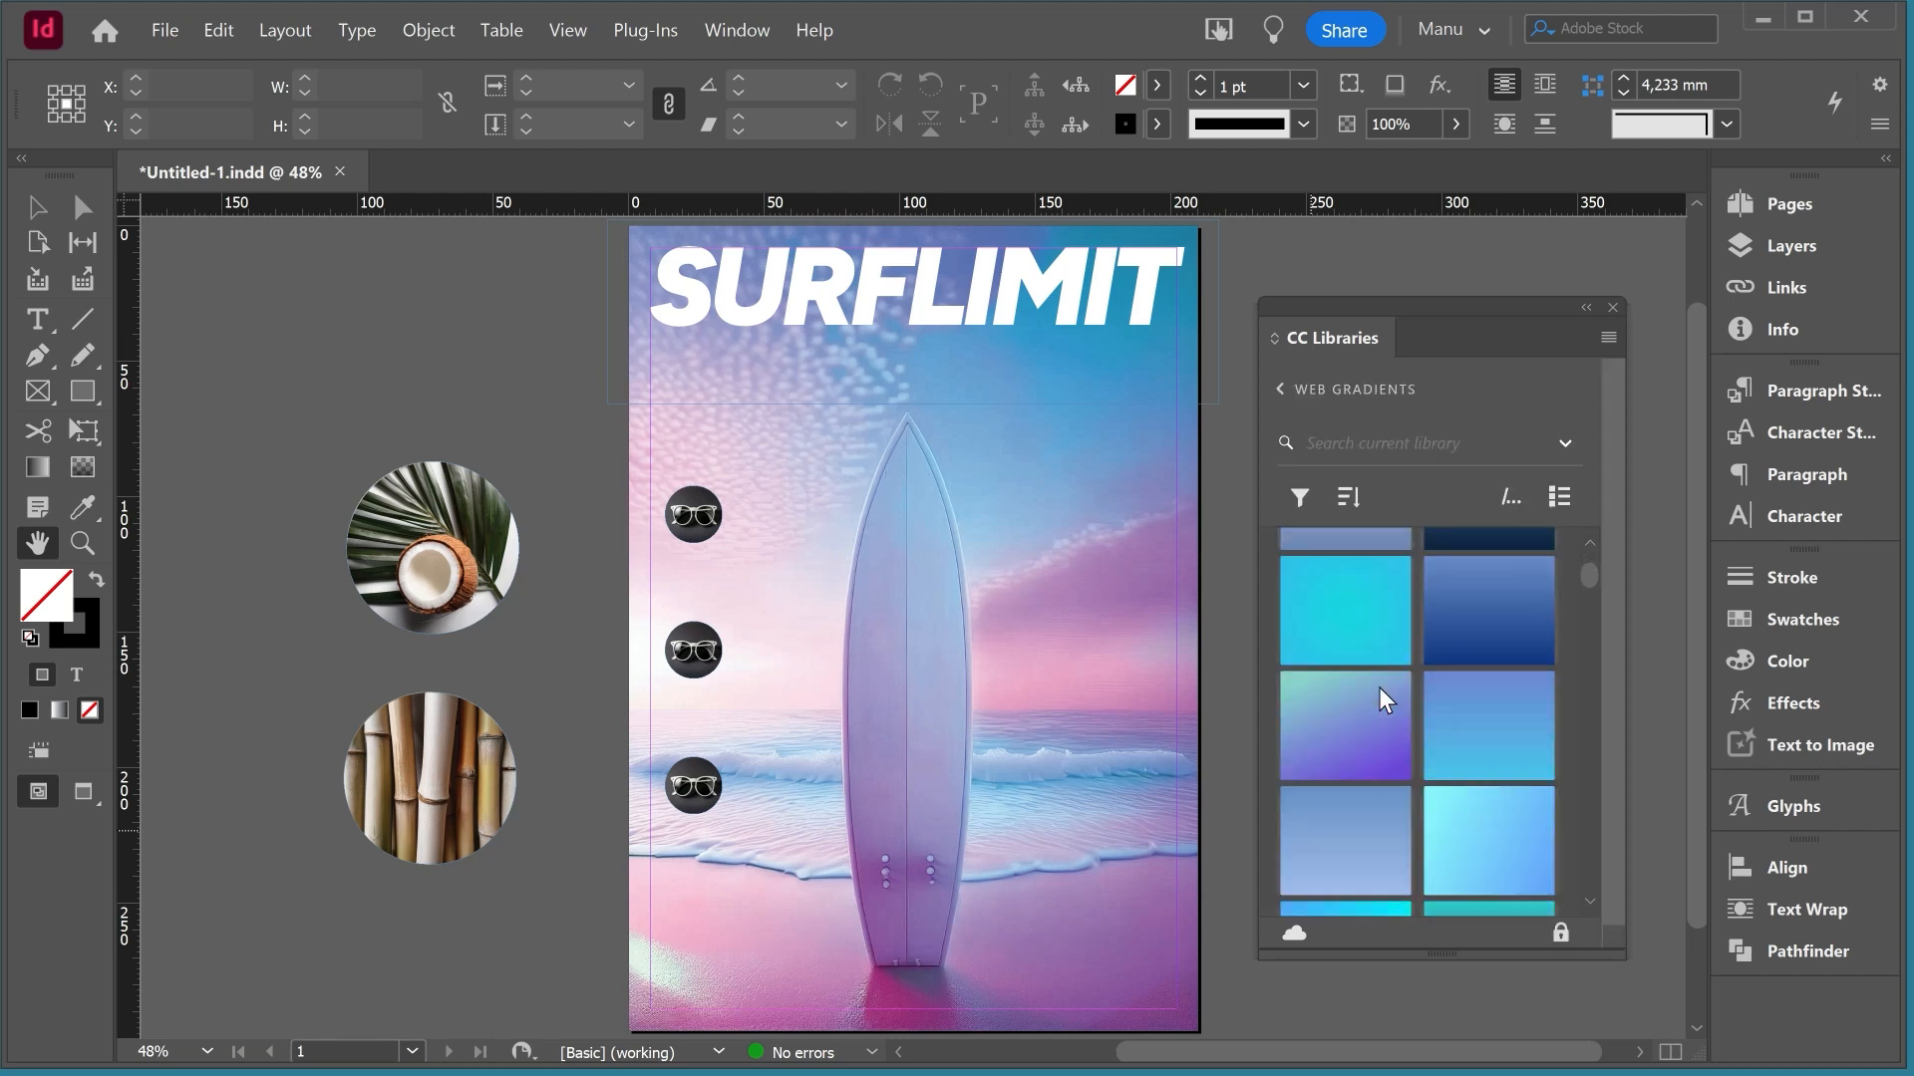
pyautogui.scroll(-3, 1378, 698)
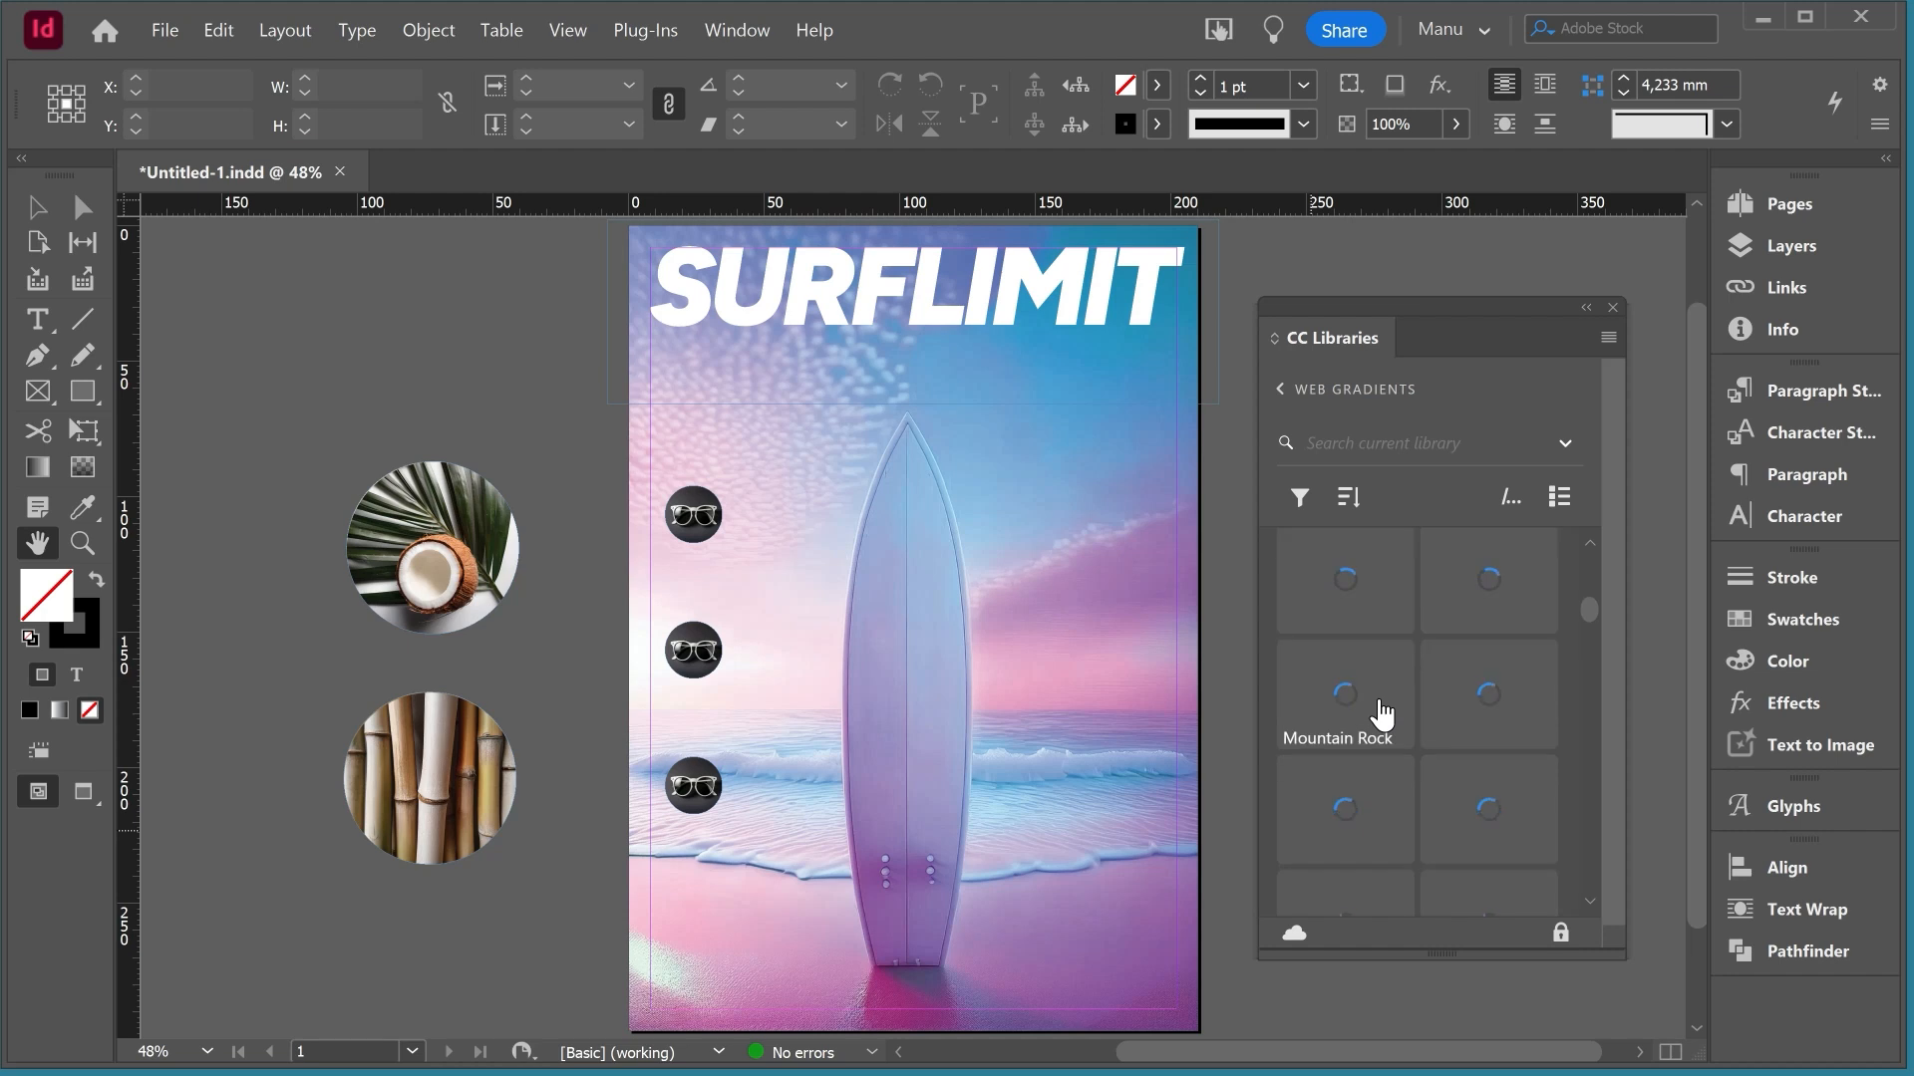
pyautogui.scroll(5, 1386, 714)
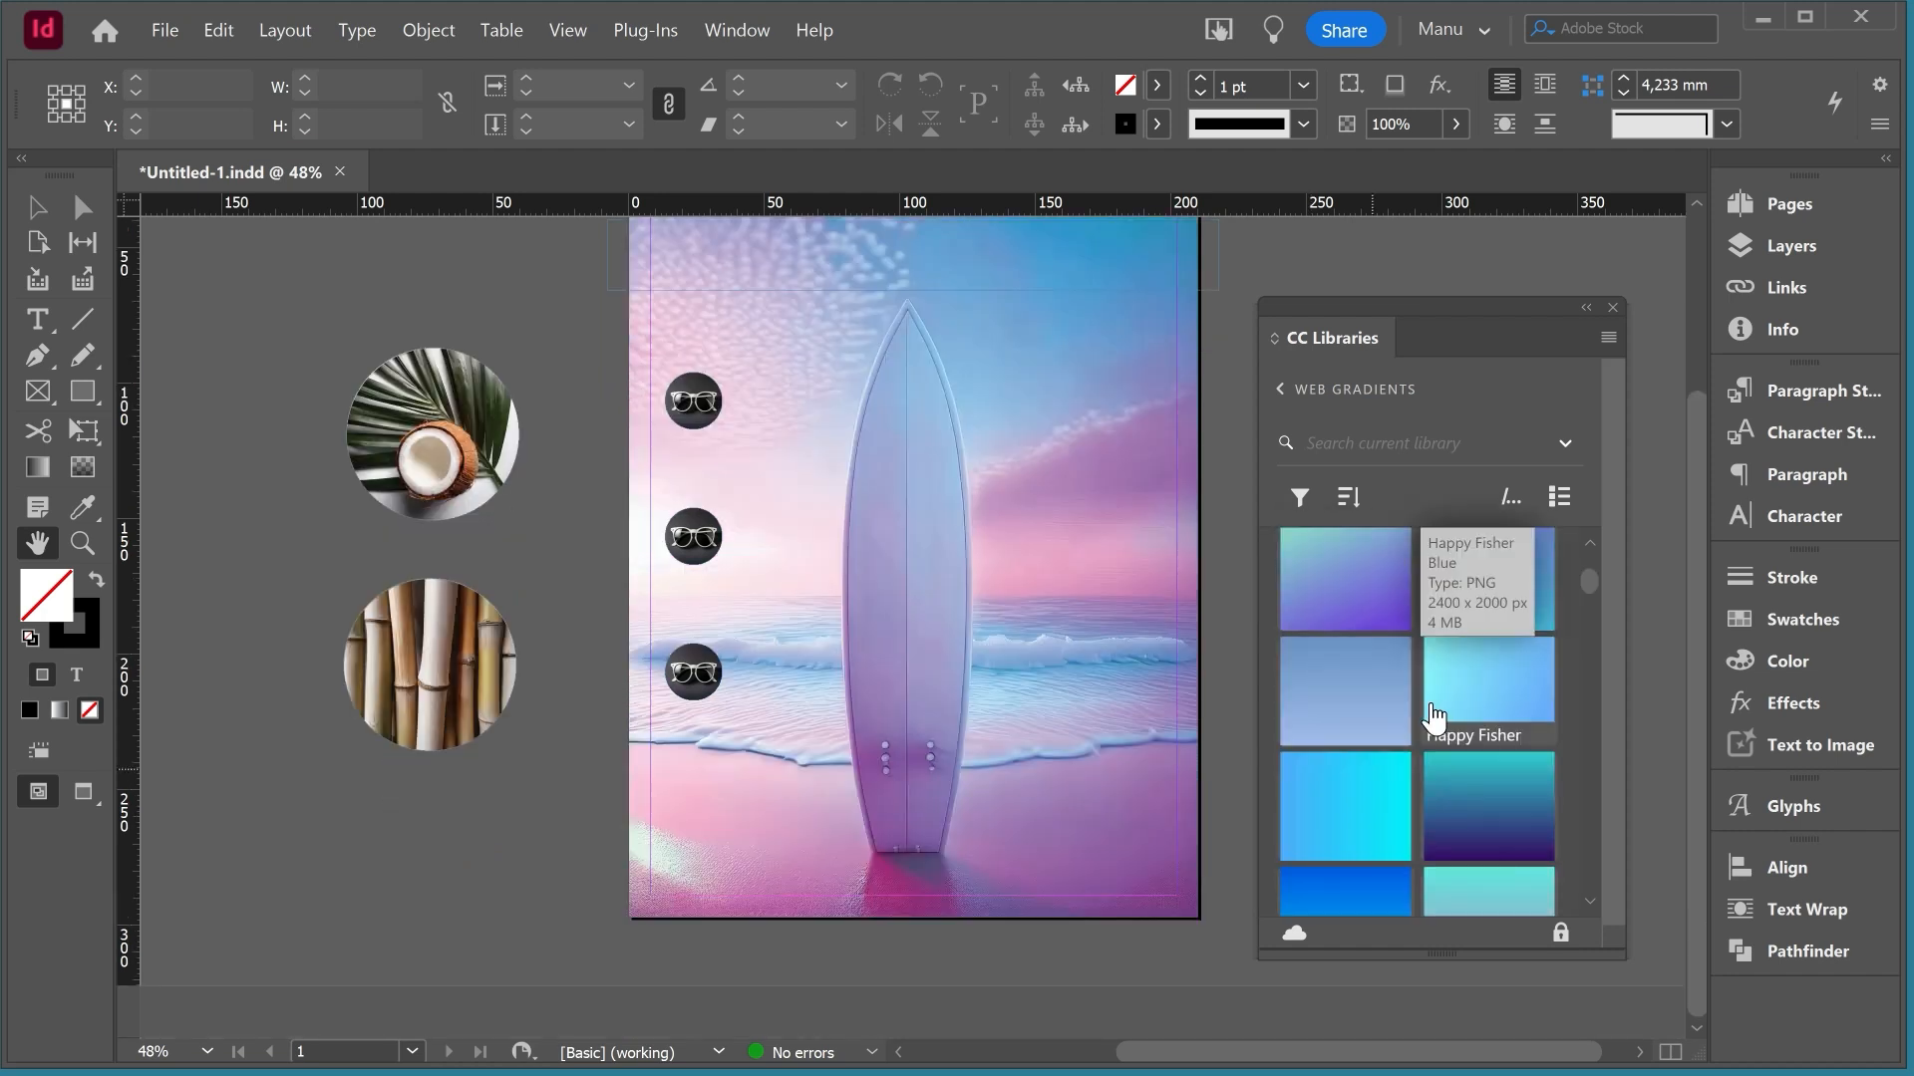
# Step: Add two pages after the cover to form the spread 2-3
pyautogui.click(1835, 207)
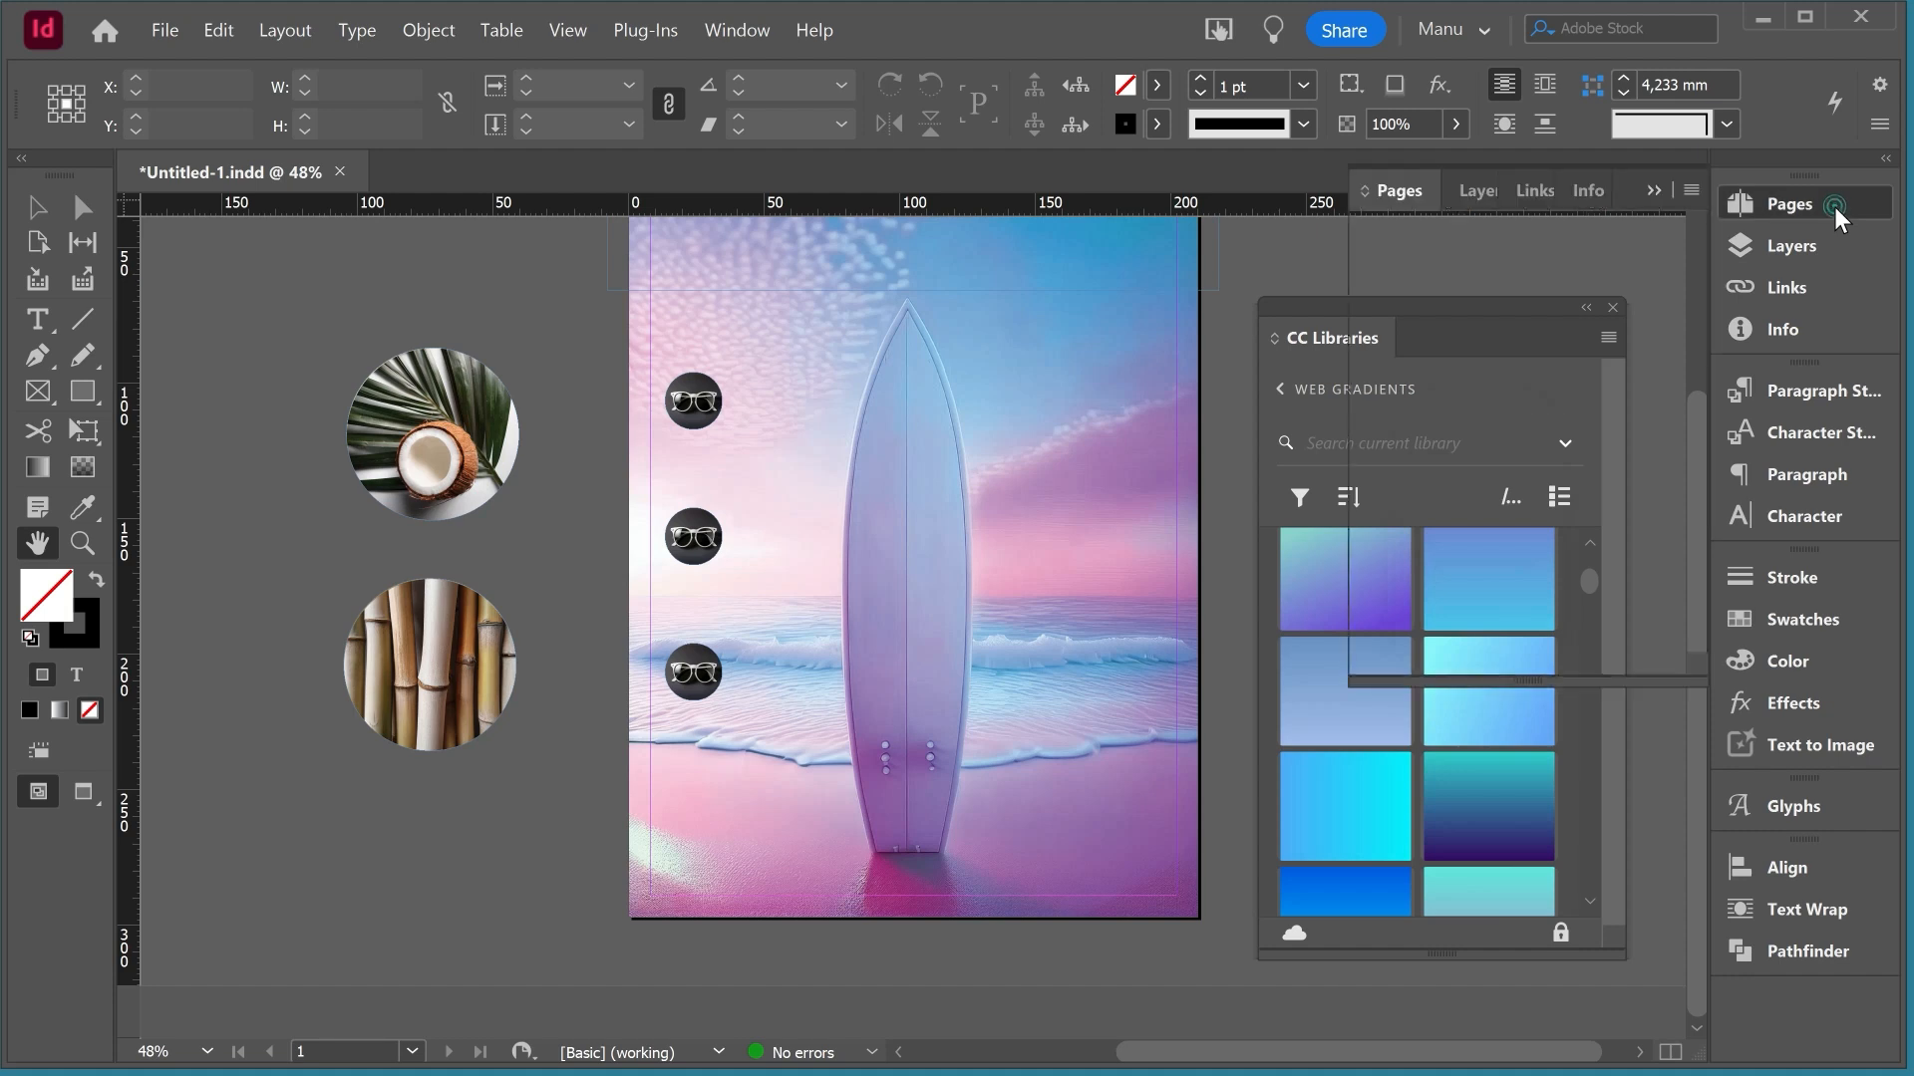
pyautogui.click(1623, 657)
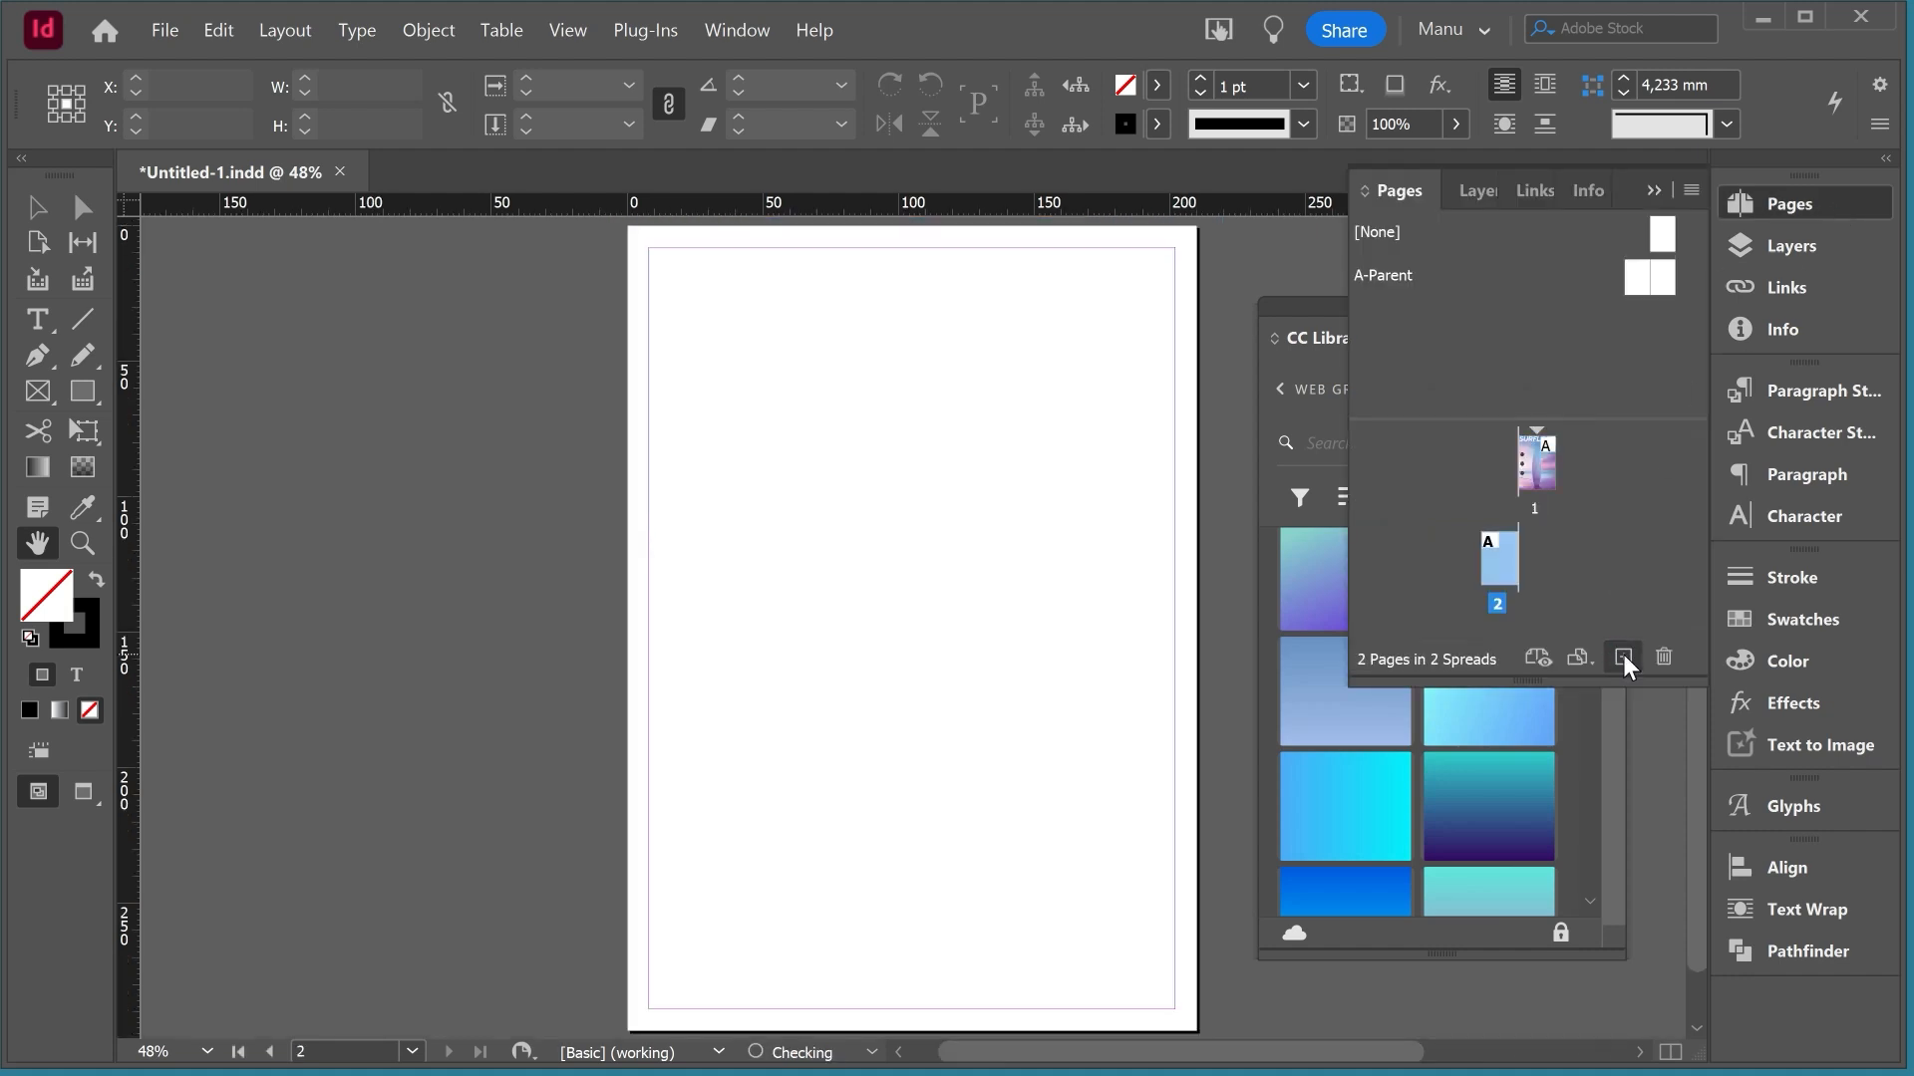
pyautogui.click(1622, 657)
# Step: Place the Night Fade gradient from the library's Purple group on spread 2-3 and extend its frame to 420 × 297 mm, covering both pages
pyautogui.scroll(-10, 1422, 807)
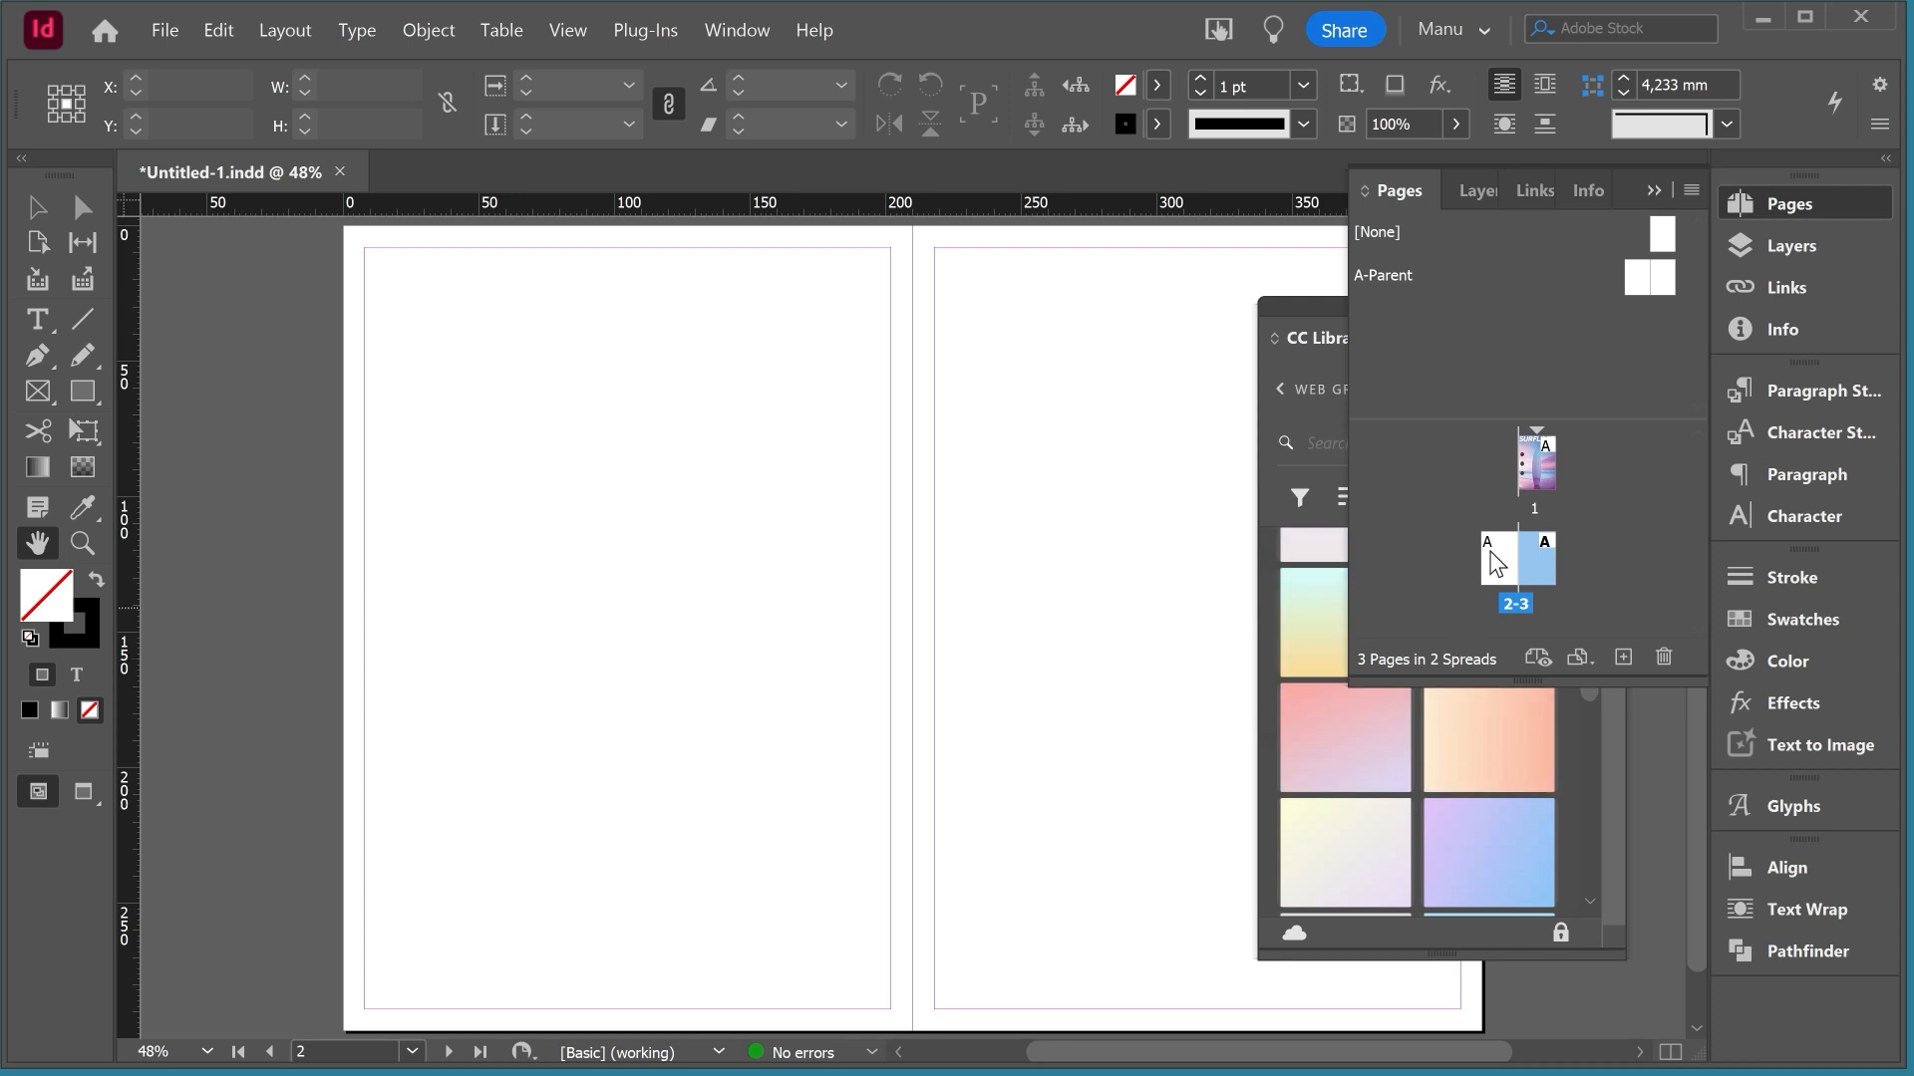
pyautogui.scroll(-3, 1395, 798)
pyautogui.scroll(-5, 1396, 798)
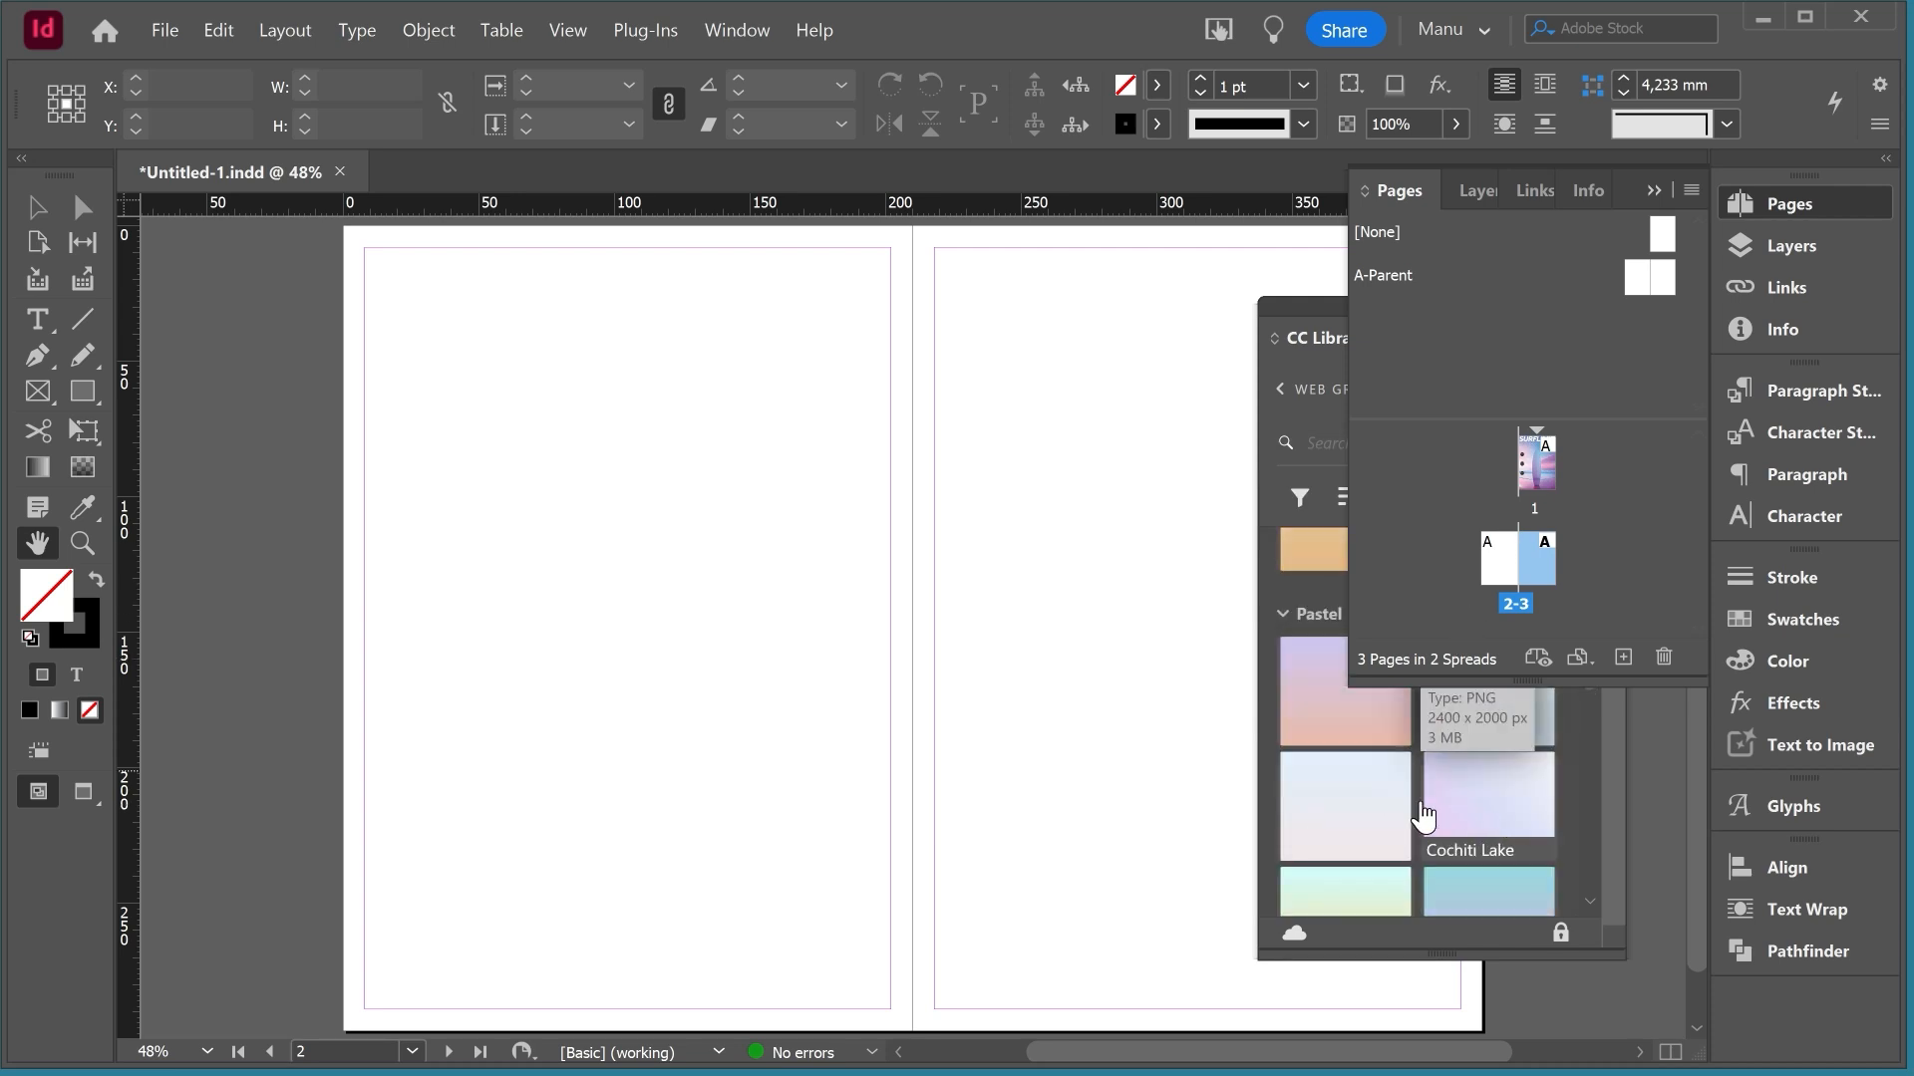
pyautogui.scroll(-8, 1386, 804)
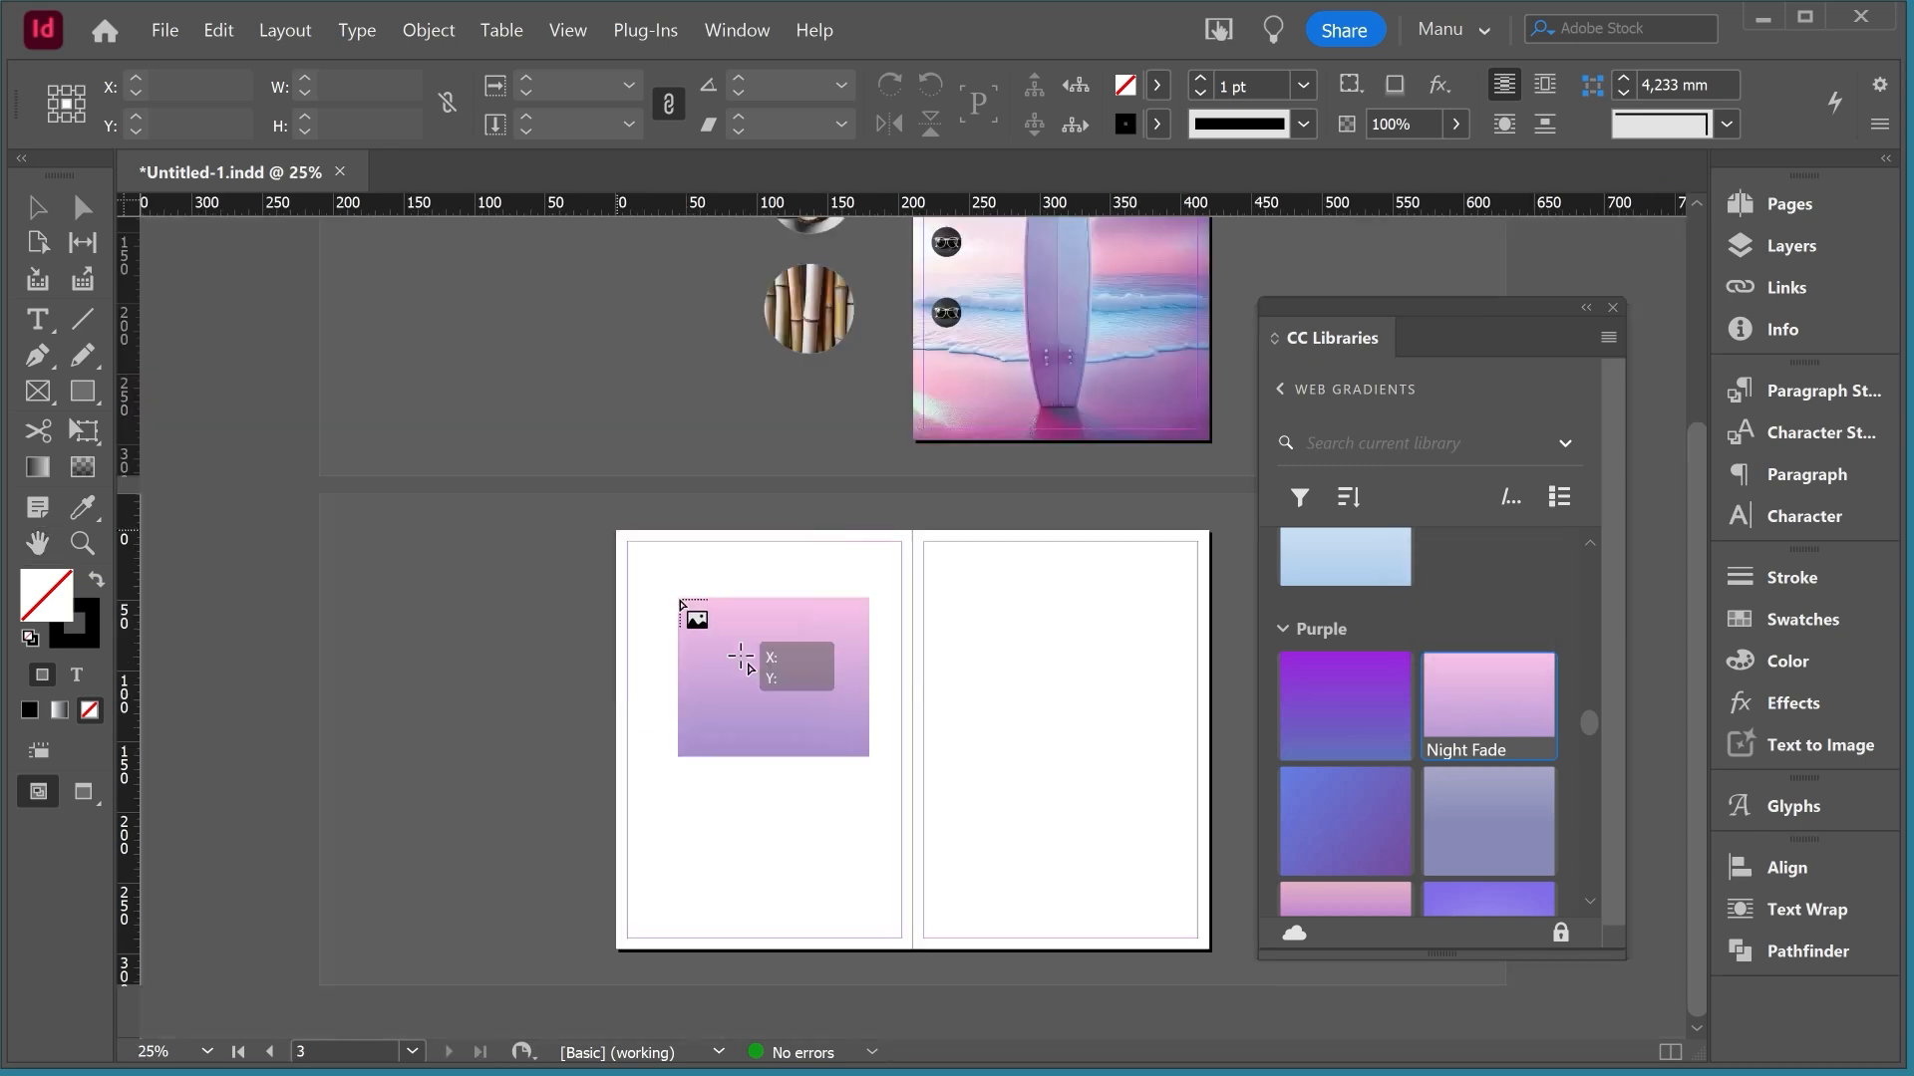
pyautogui.moveTo(618, 532); pyautogui.dragTo(1113, 853)
pyautogui.moveTo(878, 968); pyautogui.dragTo(883, 950)
pyautogui.moveTo(1145, 738); pyautogui.dragTo(1207, 739)
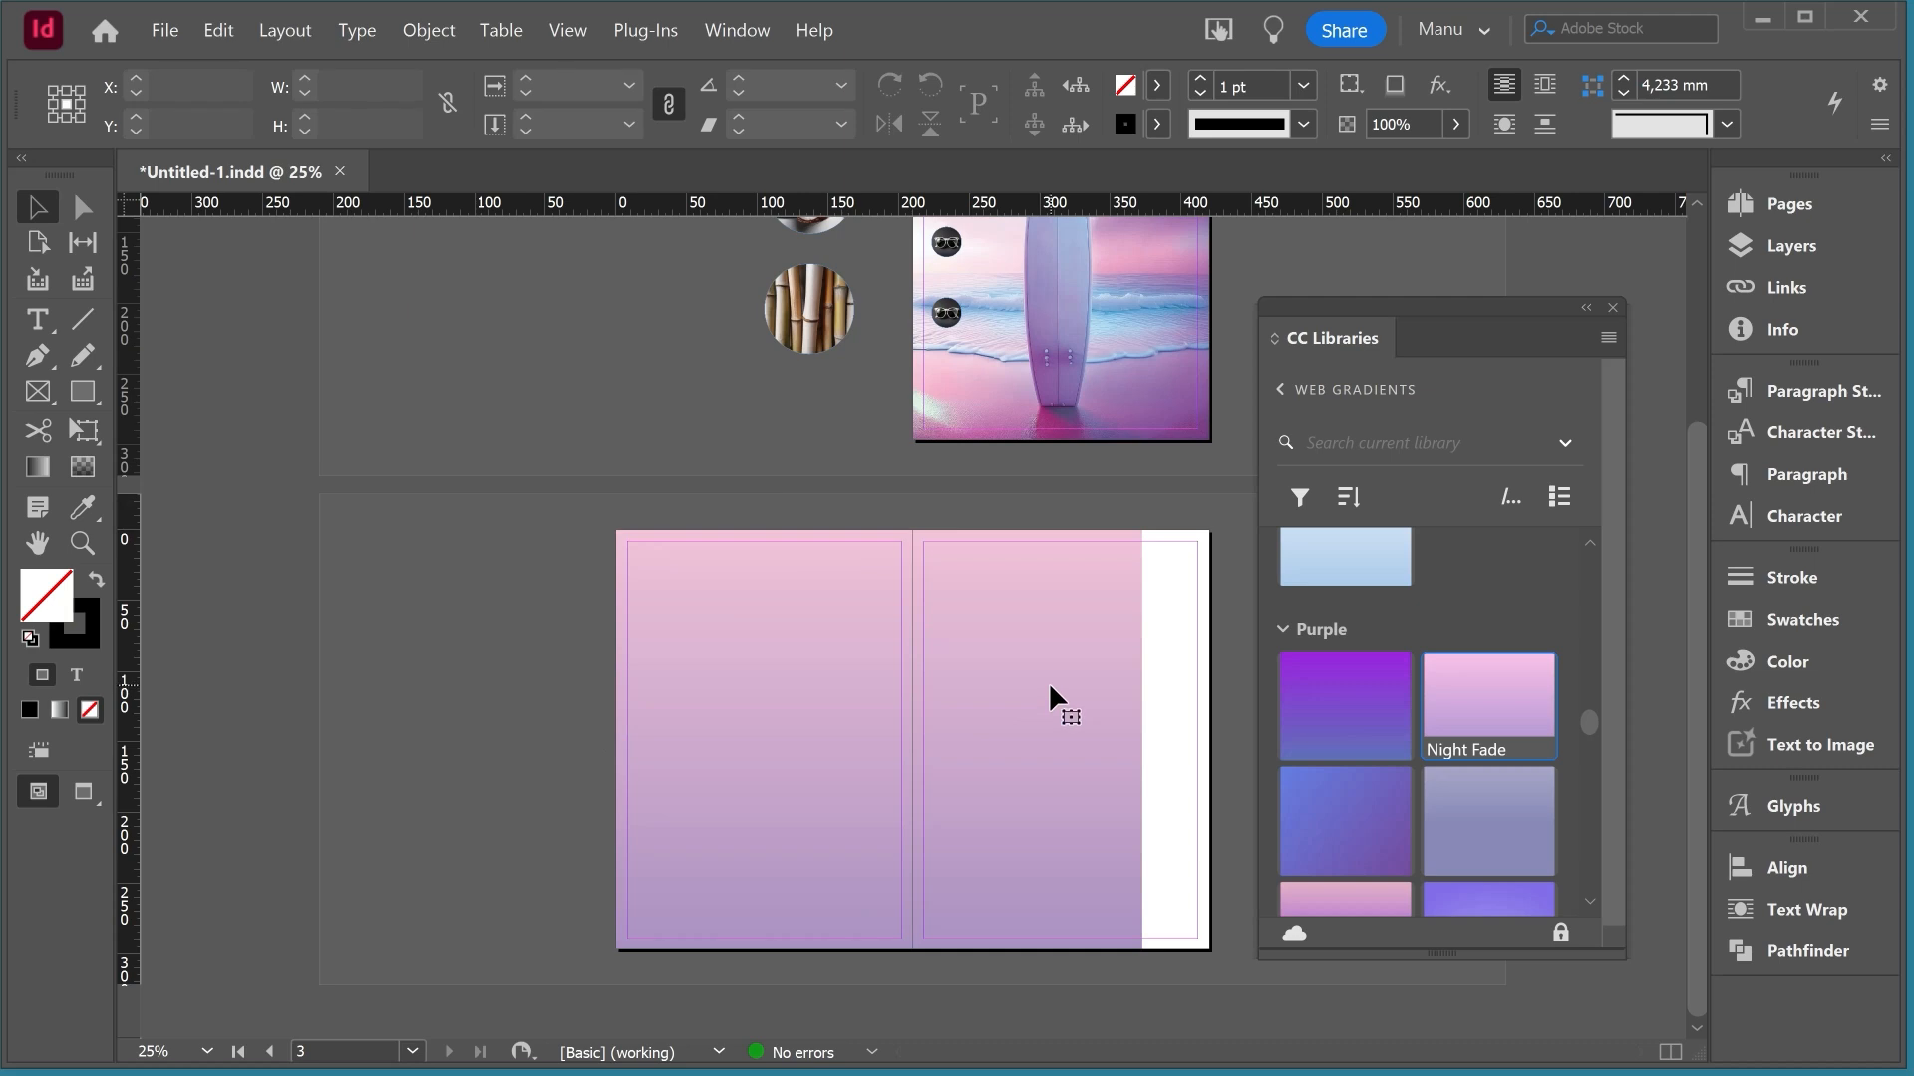
# Step: Reposition the gradient image inside its frame, apply Fill Frame Proportionally so it covers the whole spread, and deselect it
pyautogui.click(1048, 681)
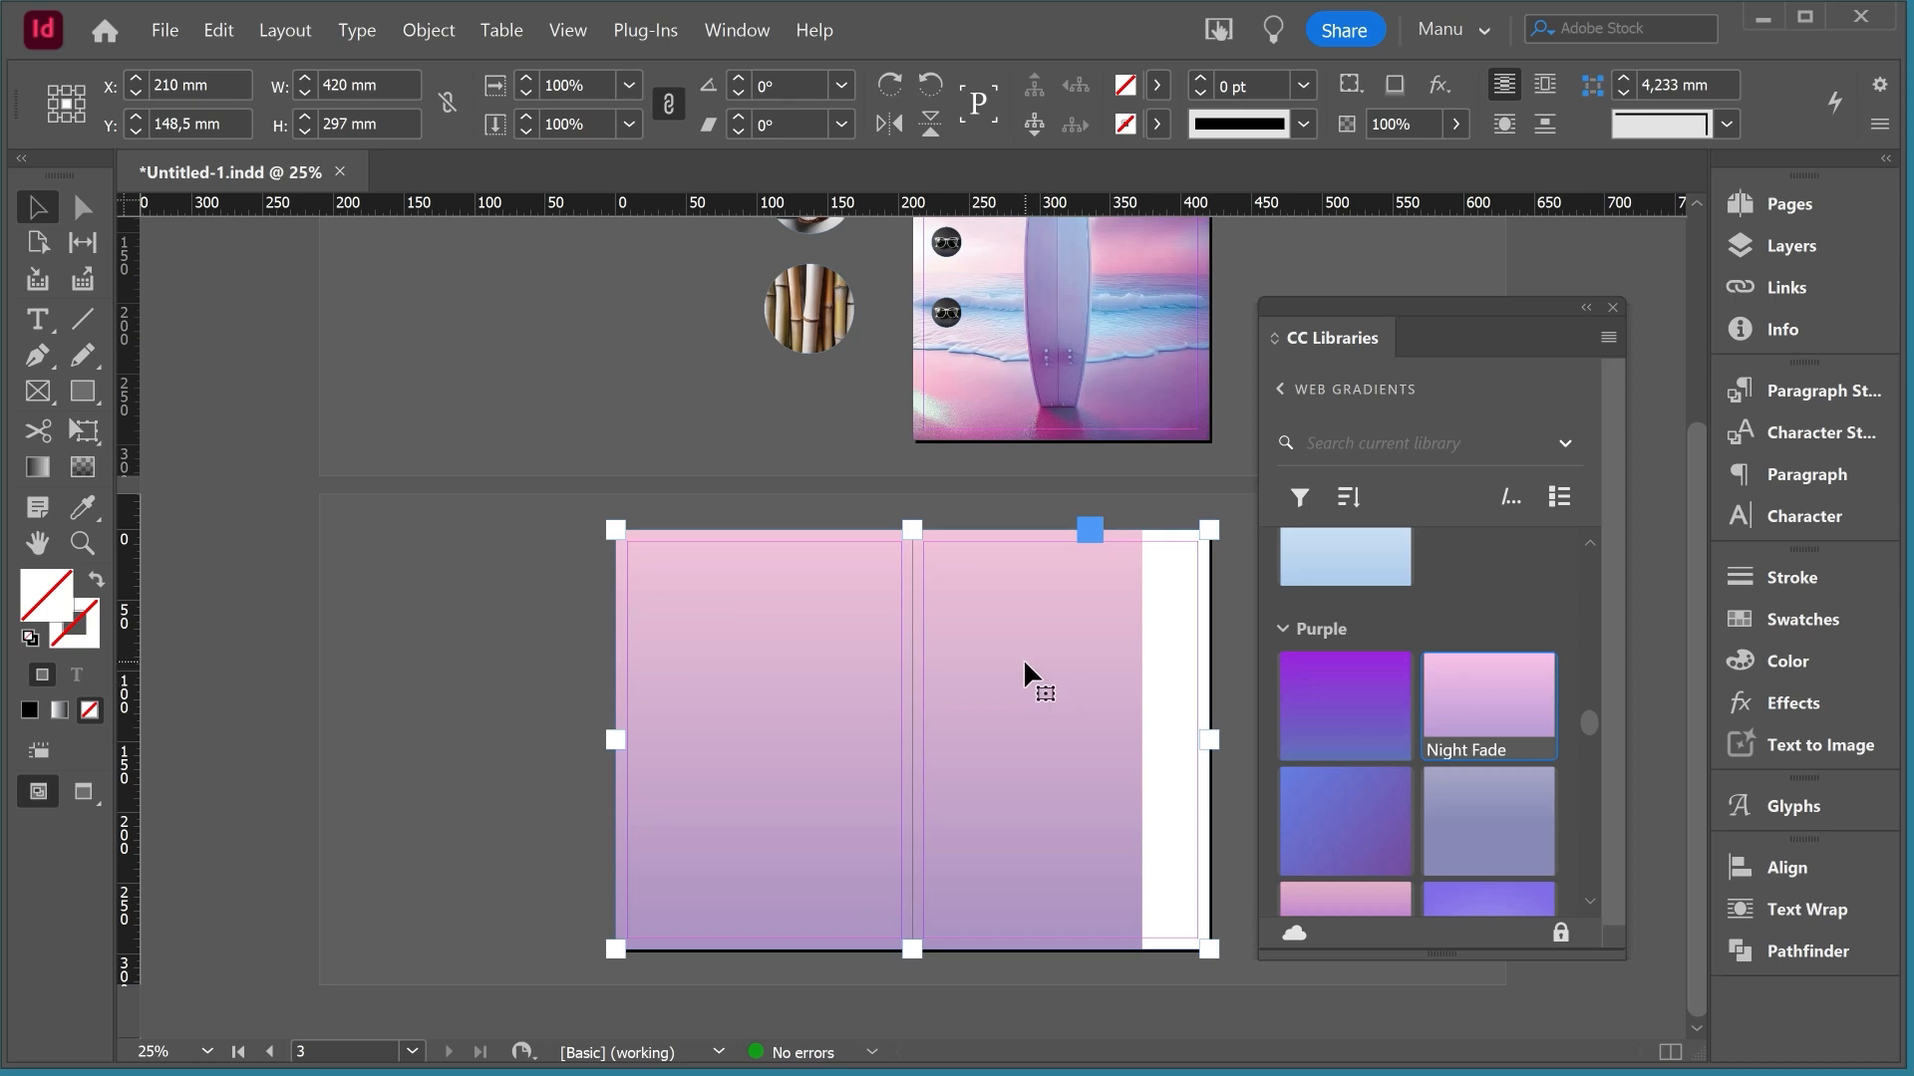
pyautogui.doubleClick(1024, 662)
pyautogui.moveTo(999, 809); pyautogui.dragTo(1038, 760)
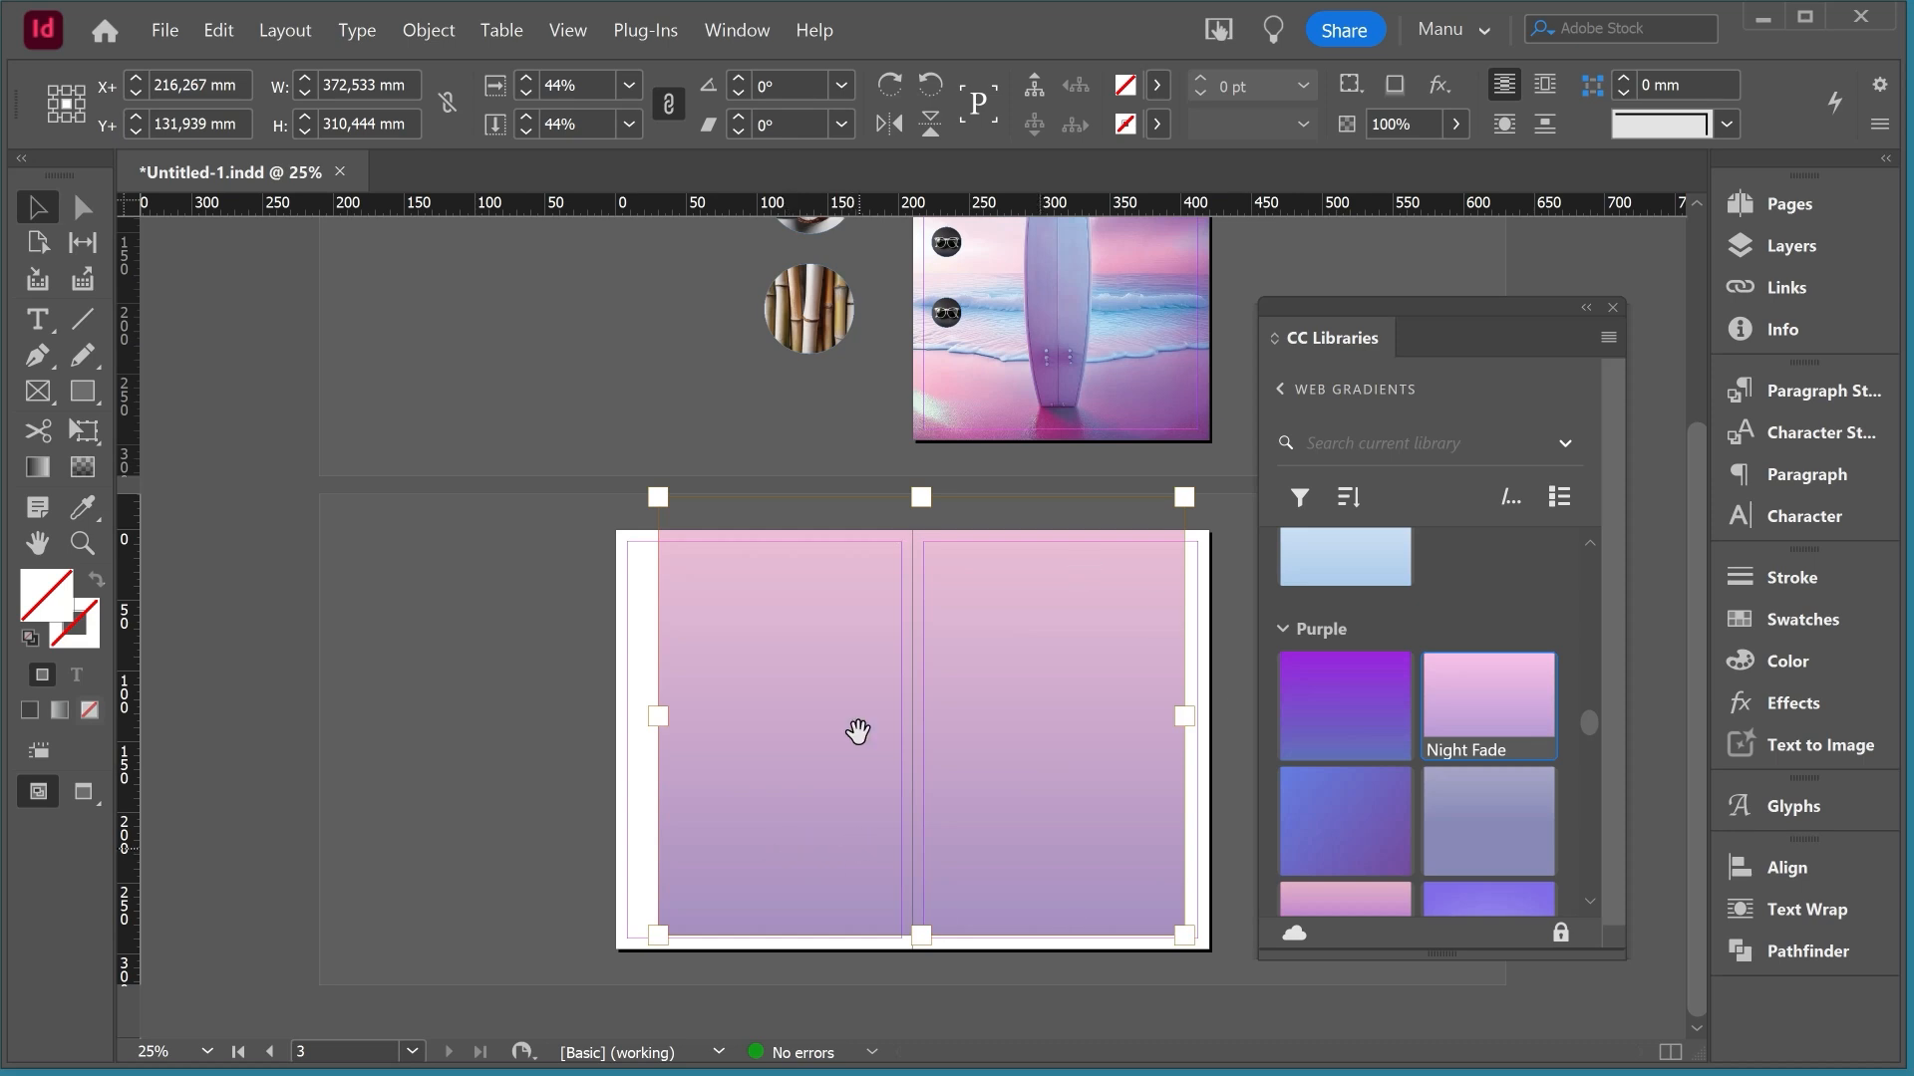
pyautogui.rightClick(1010, 700)
pyautogui.moveTo(1136, 517)
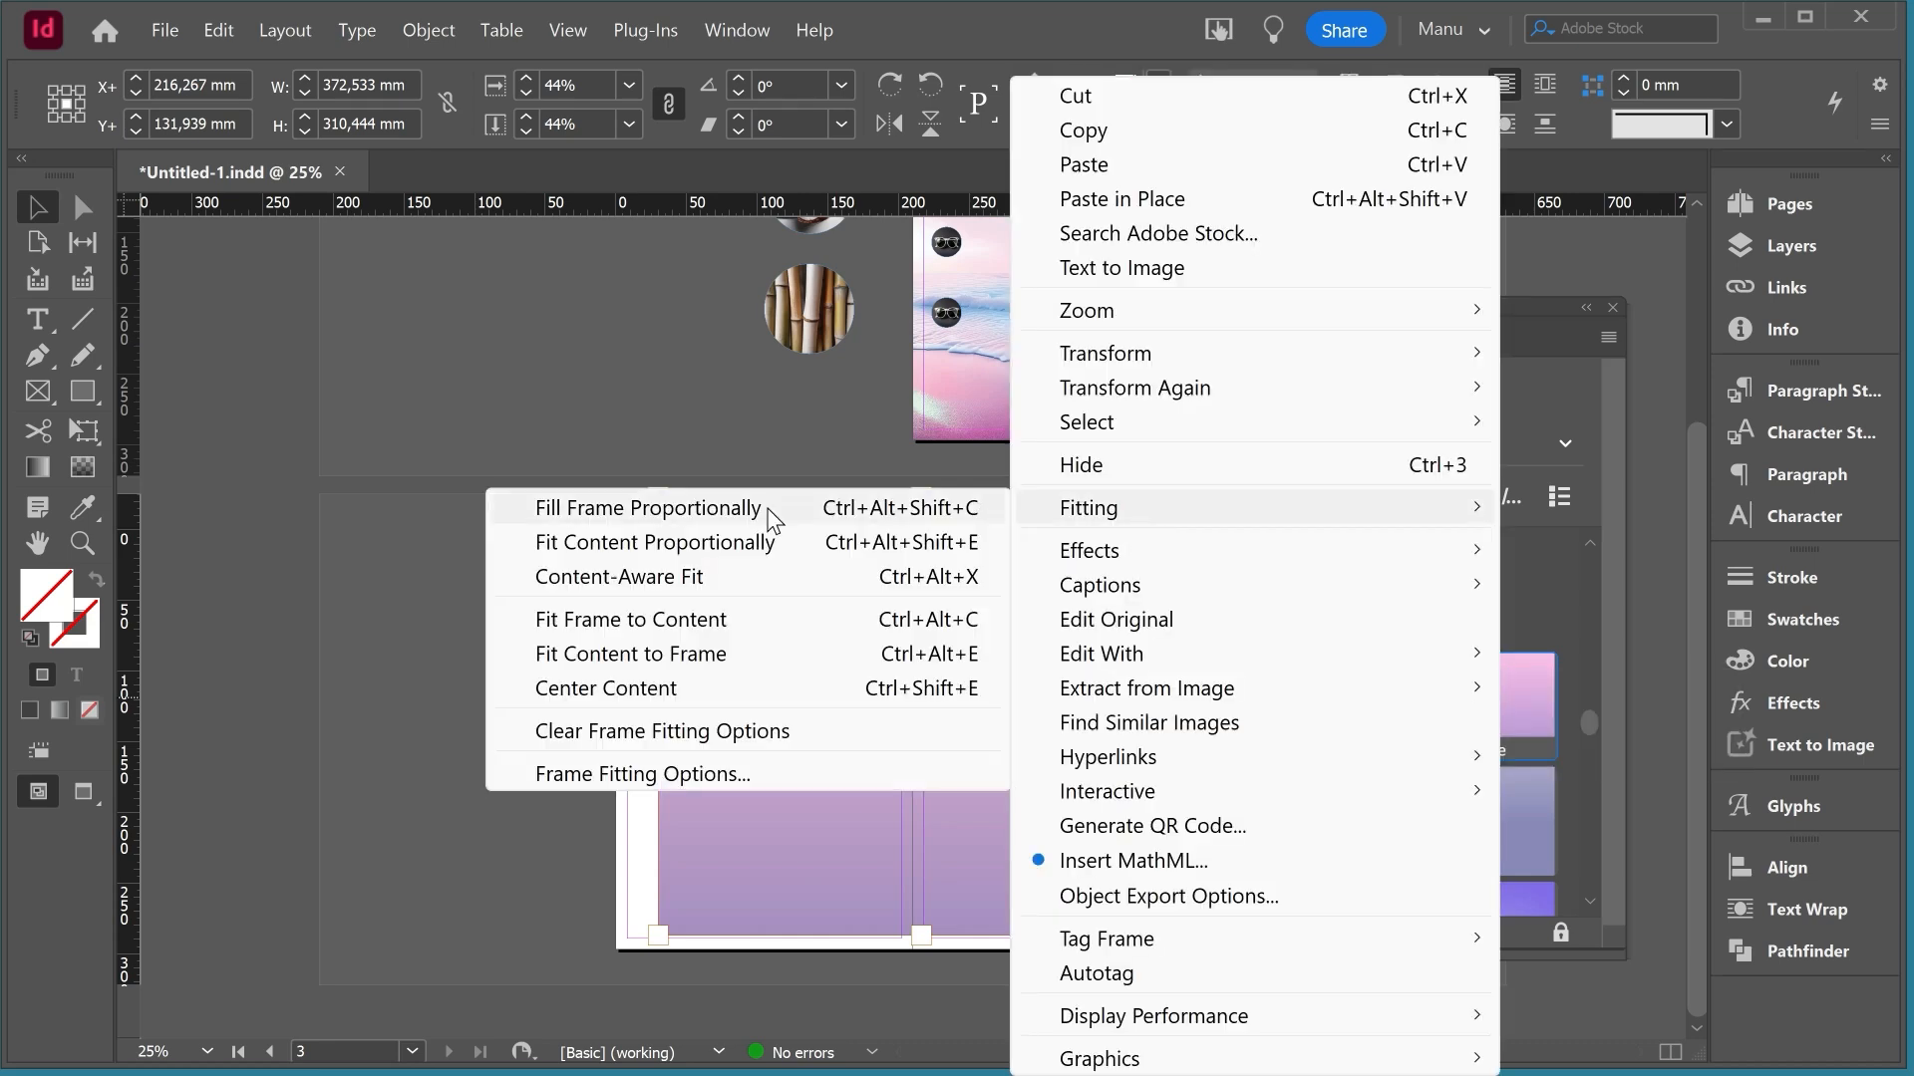
pyautogui.click(678, 511)
pyautogui.click(490, 662)
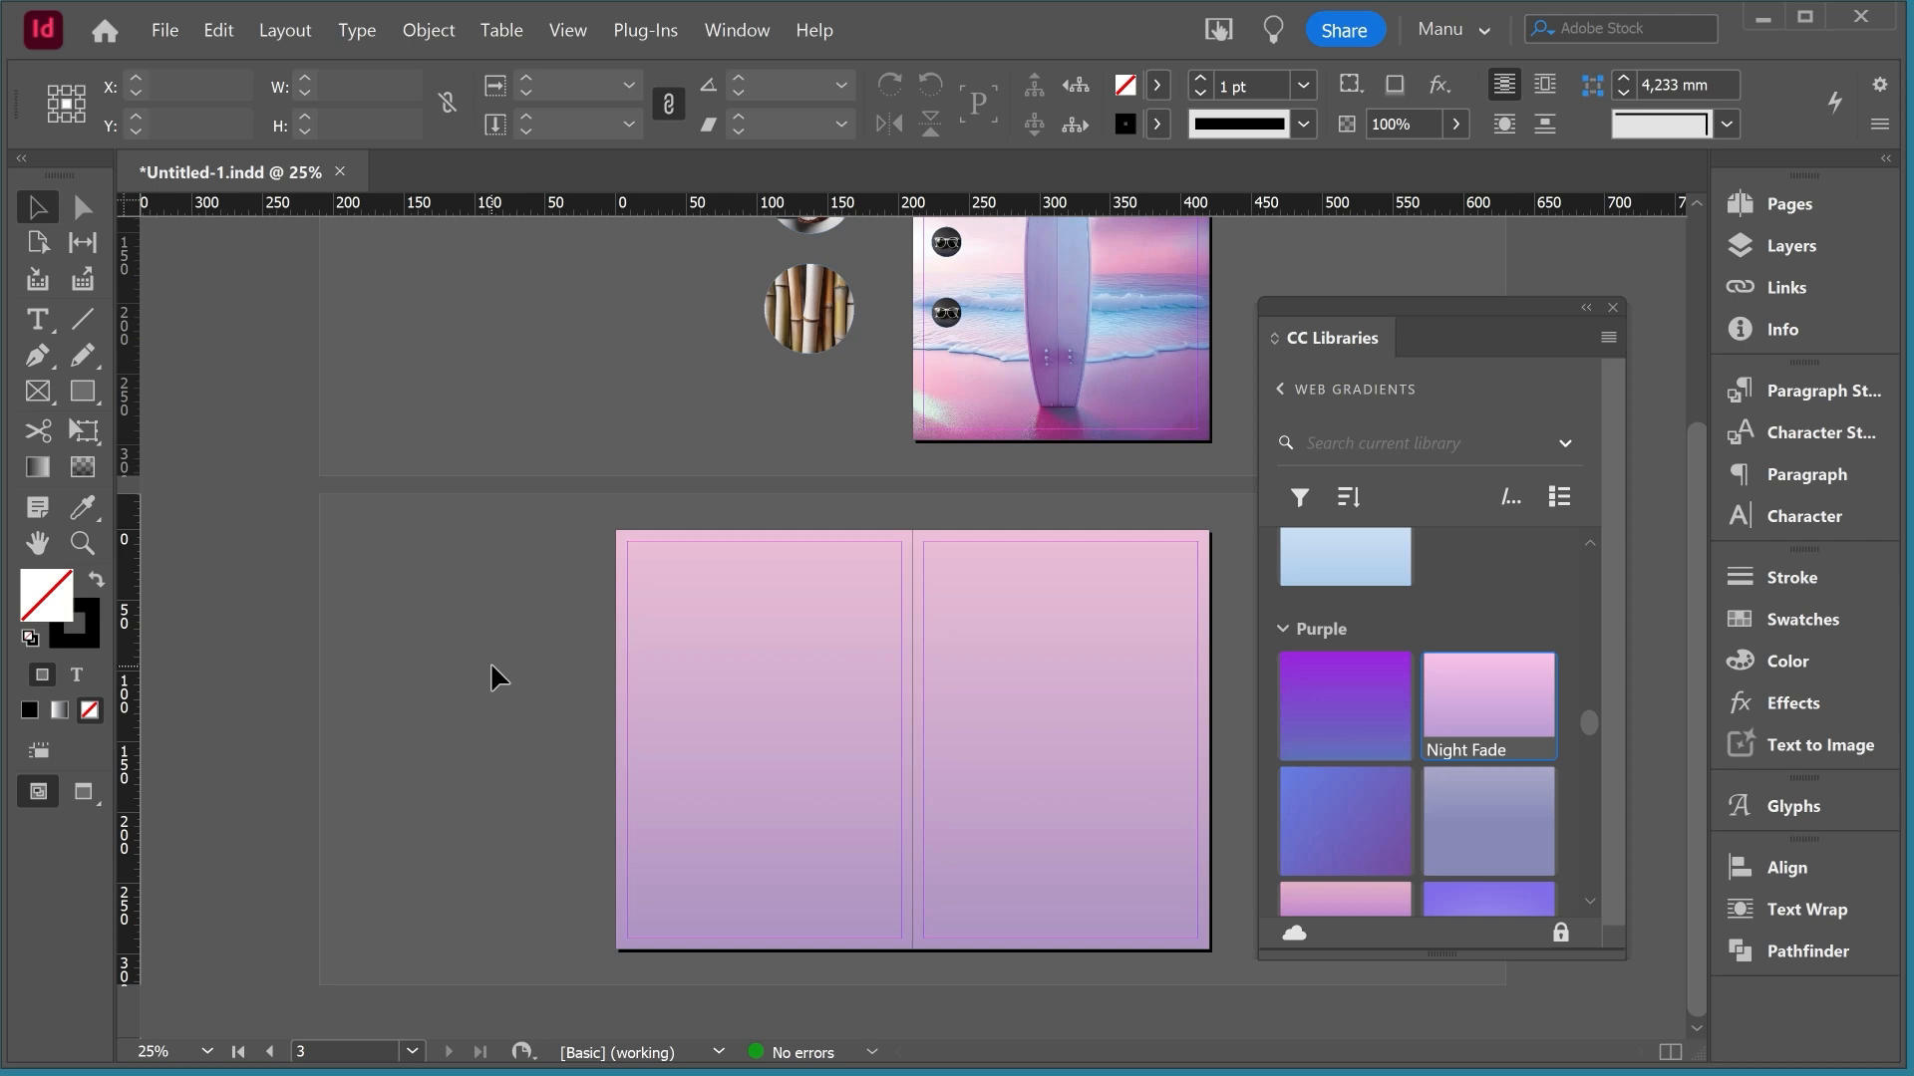
# Step: Return to the cover page and leave the Web Gradients library for the list of all libraries
pyautogui.scroll(3, 829, 728)
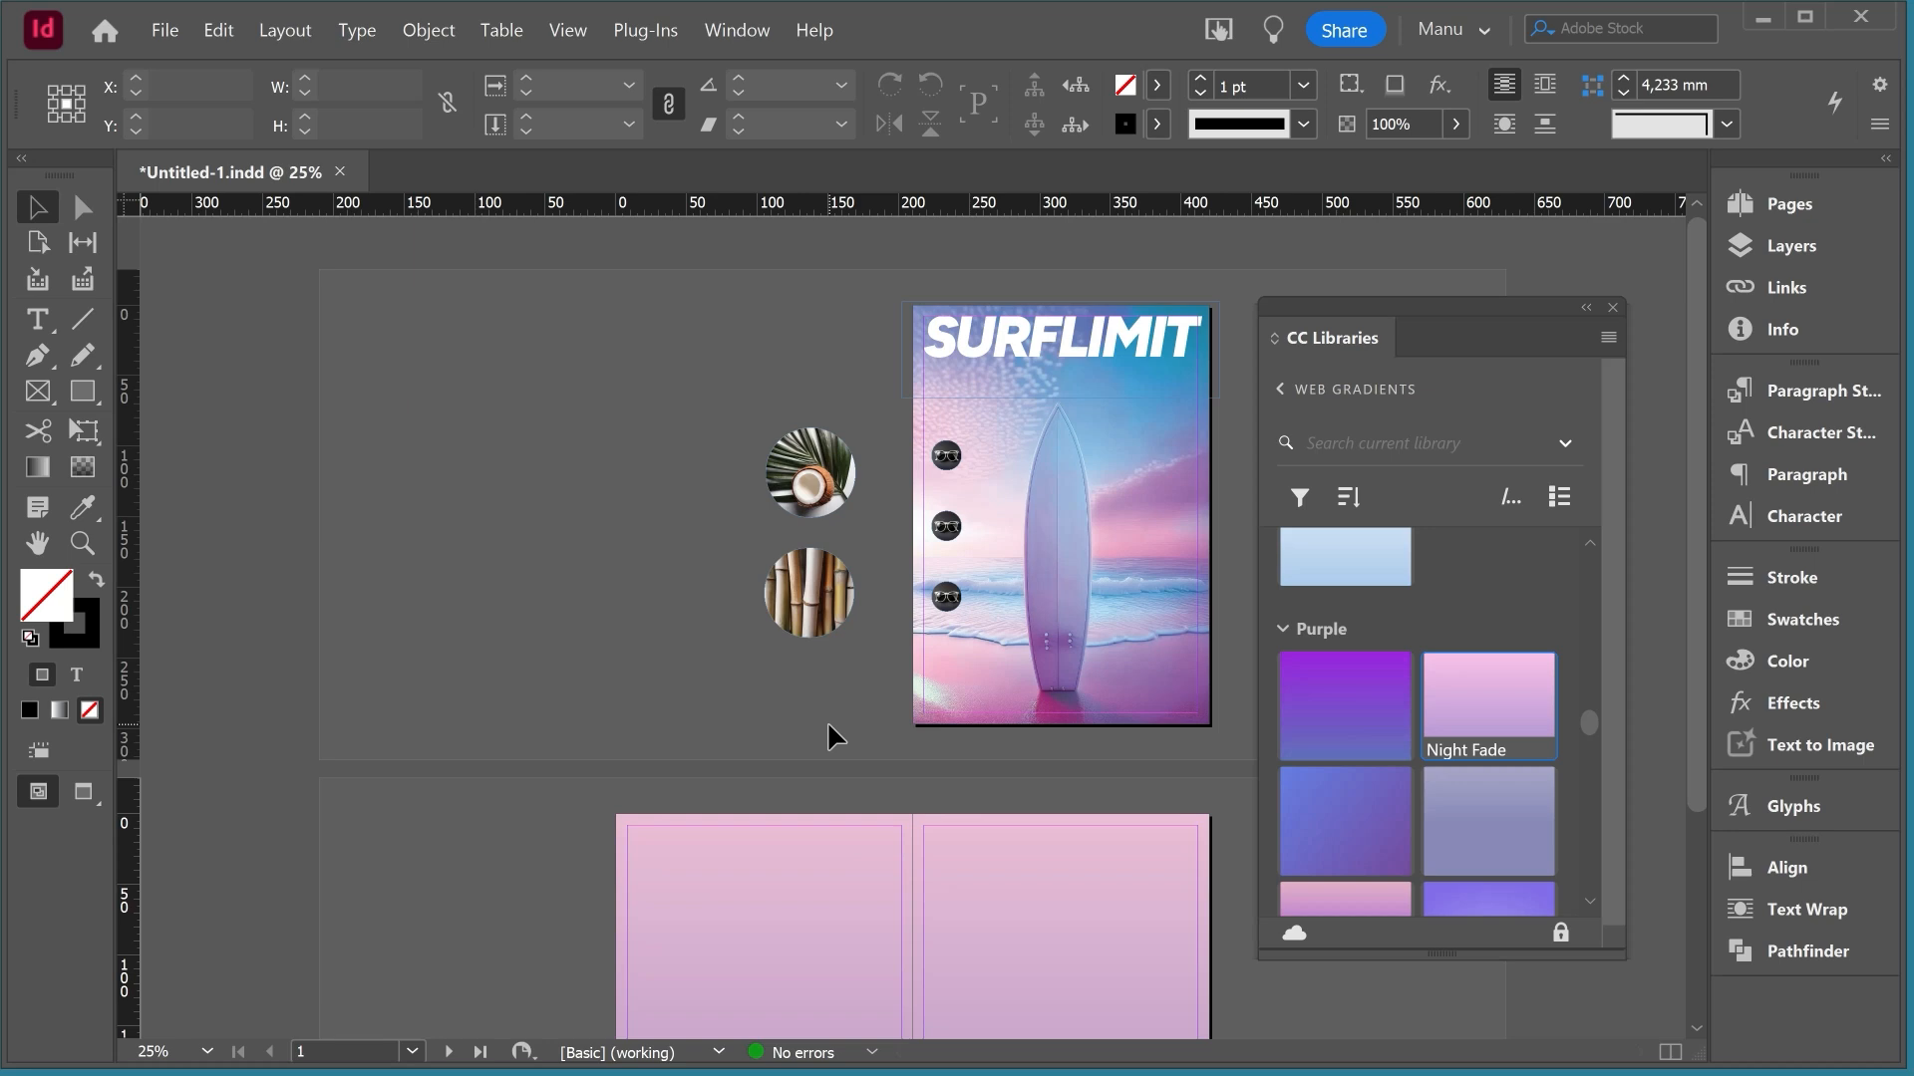
pyautogui.click(1281, 389)
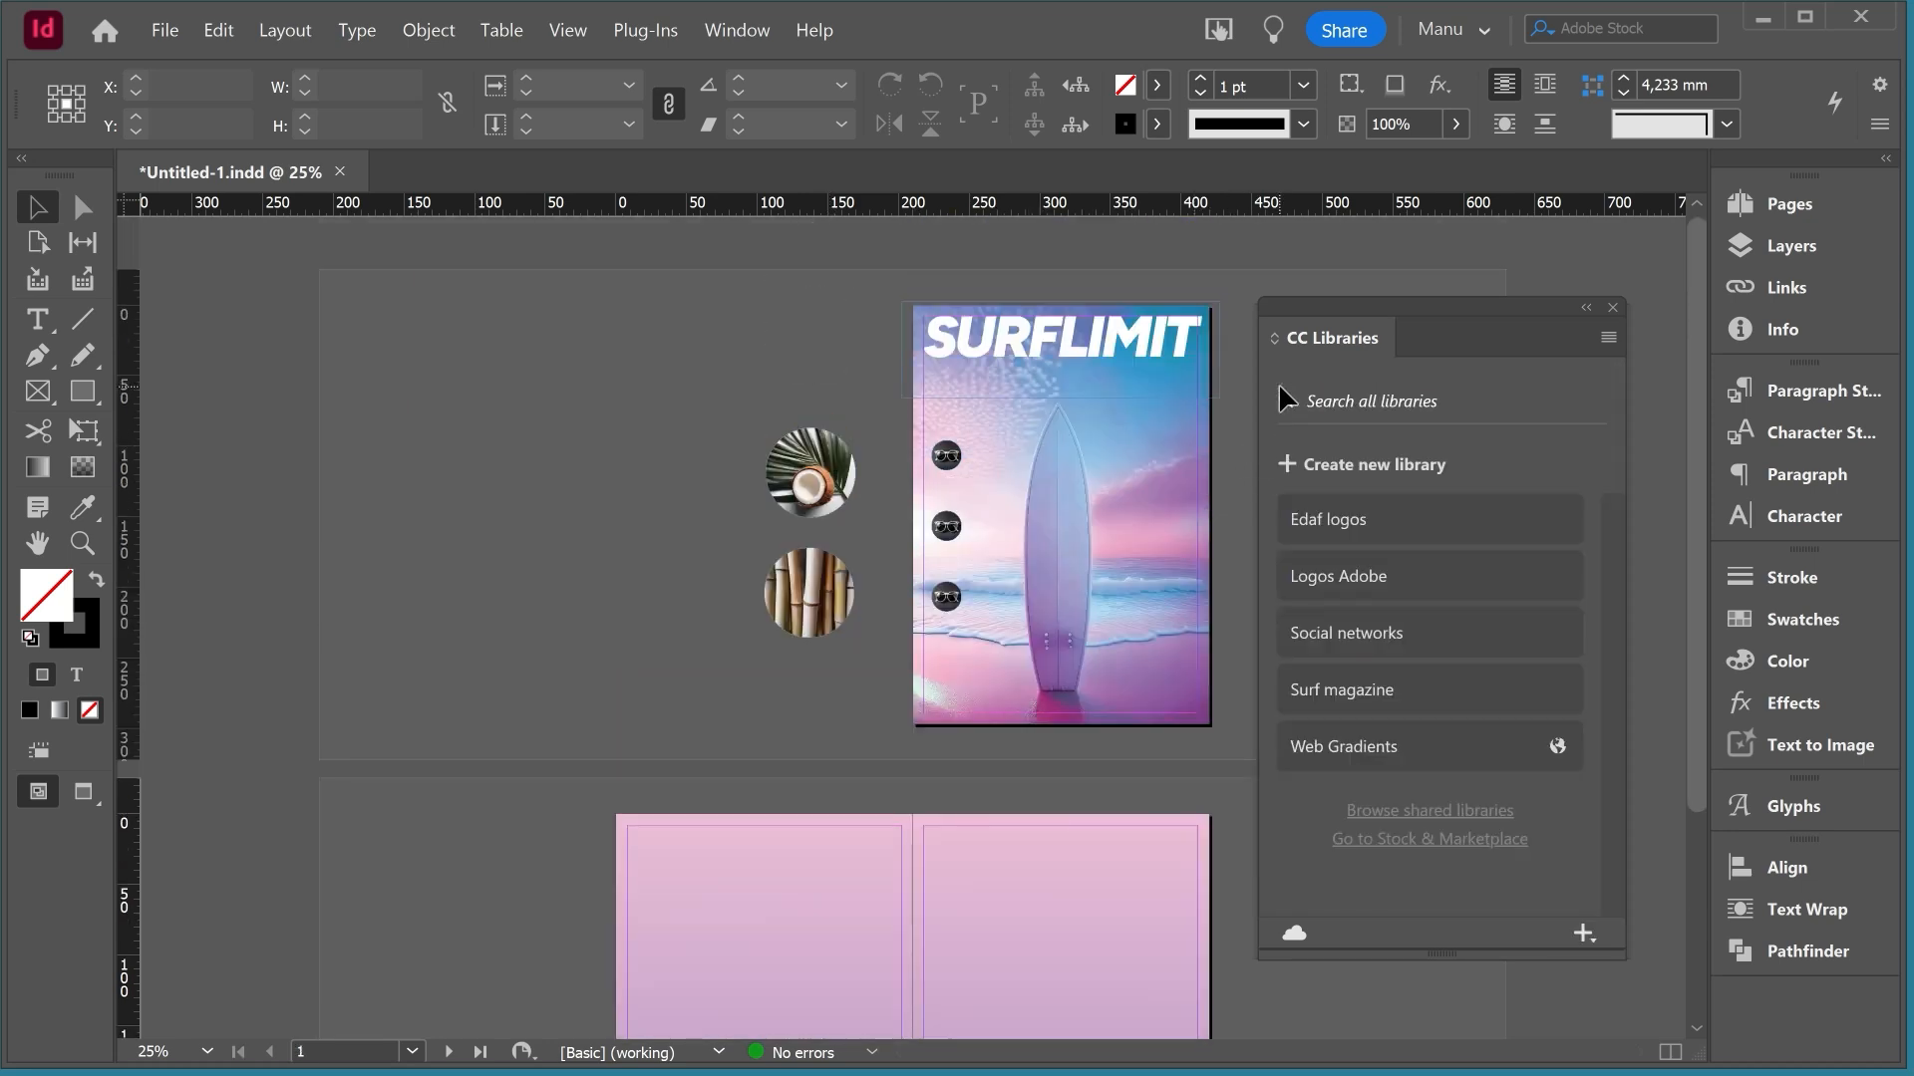